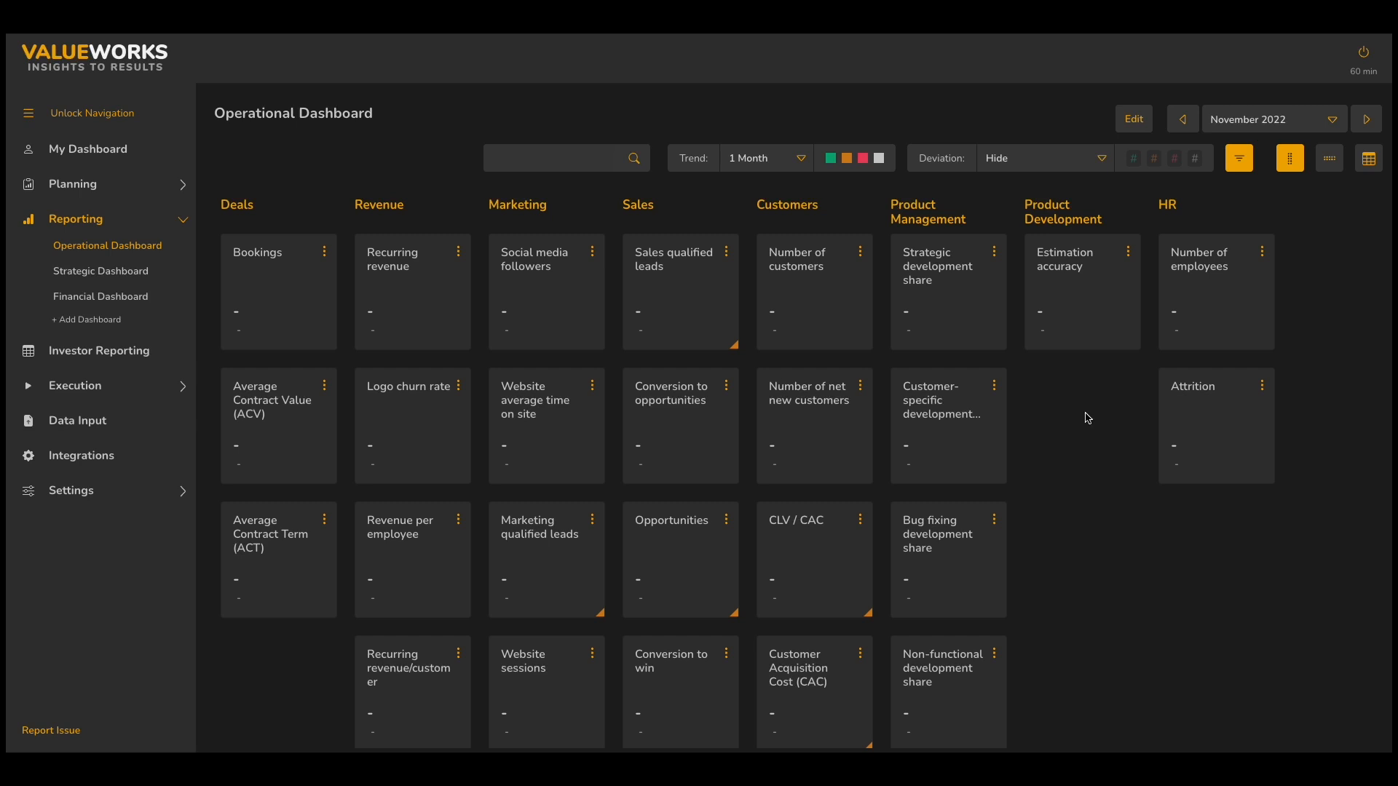
# From the Integrations overview, start the HubSpot integration and launch its OAuth login.
pyautogui.scroll(-10, 351, 358)
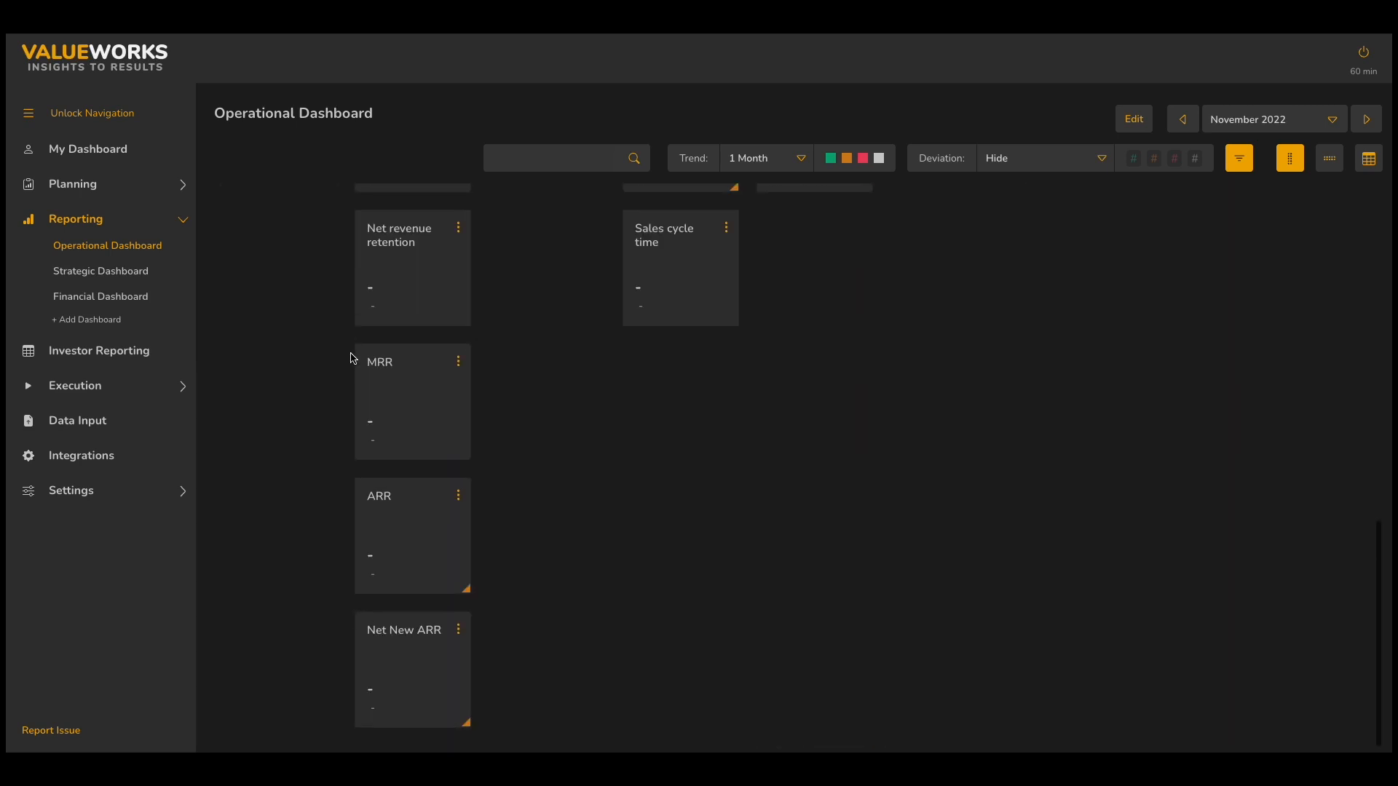
pyautogui.scroll(10, 352, 358)
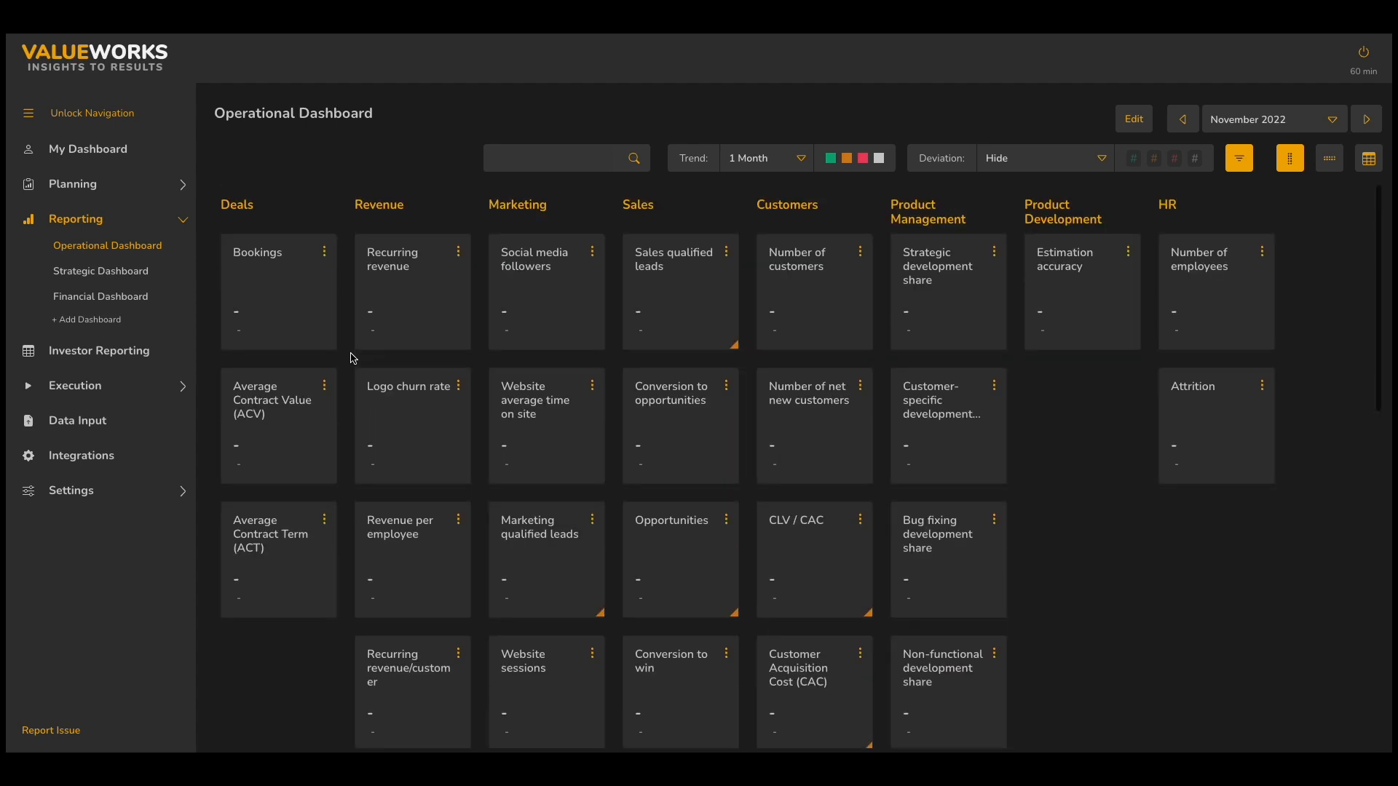
pyautogui.click(84, 457)
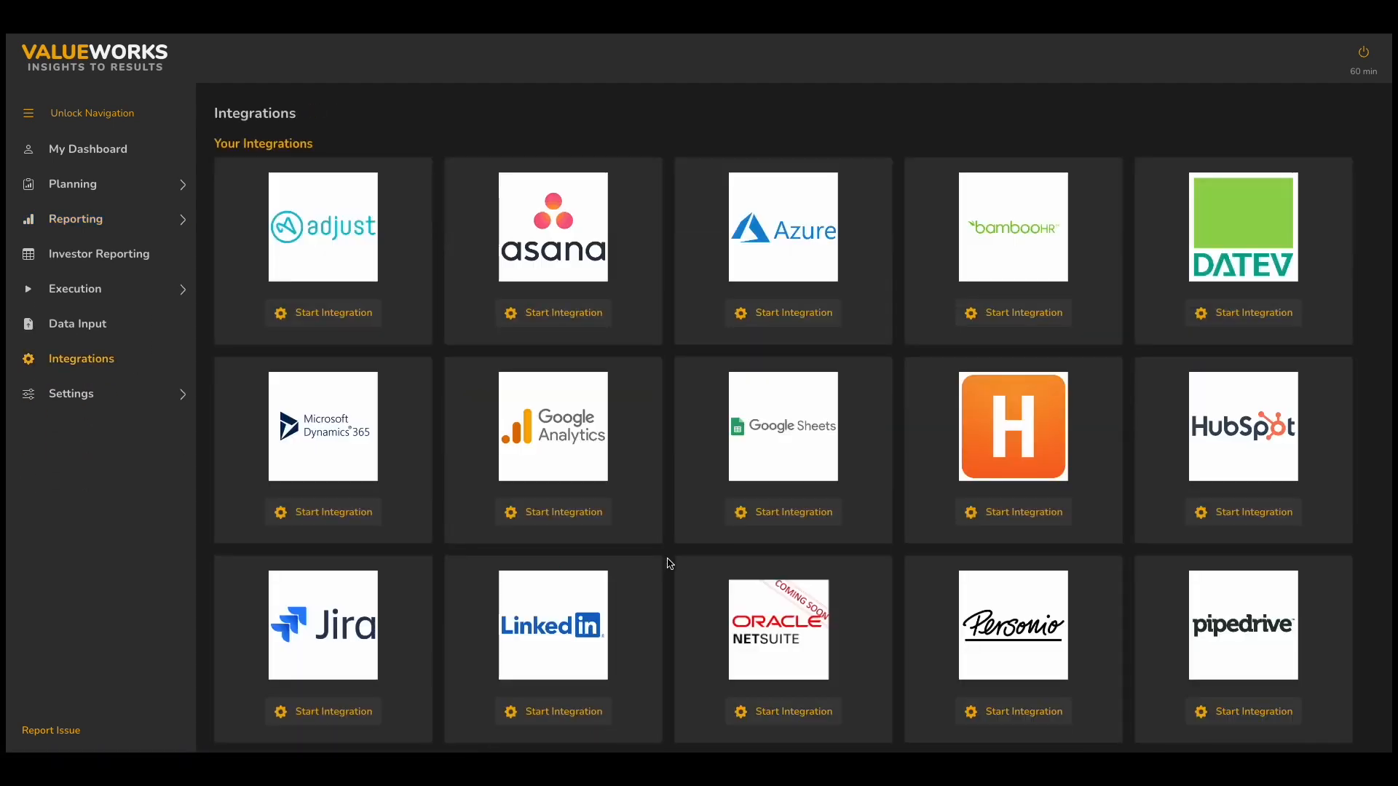
pyautogui.click(1252, 515)
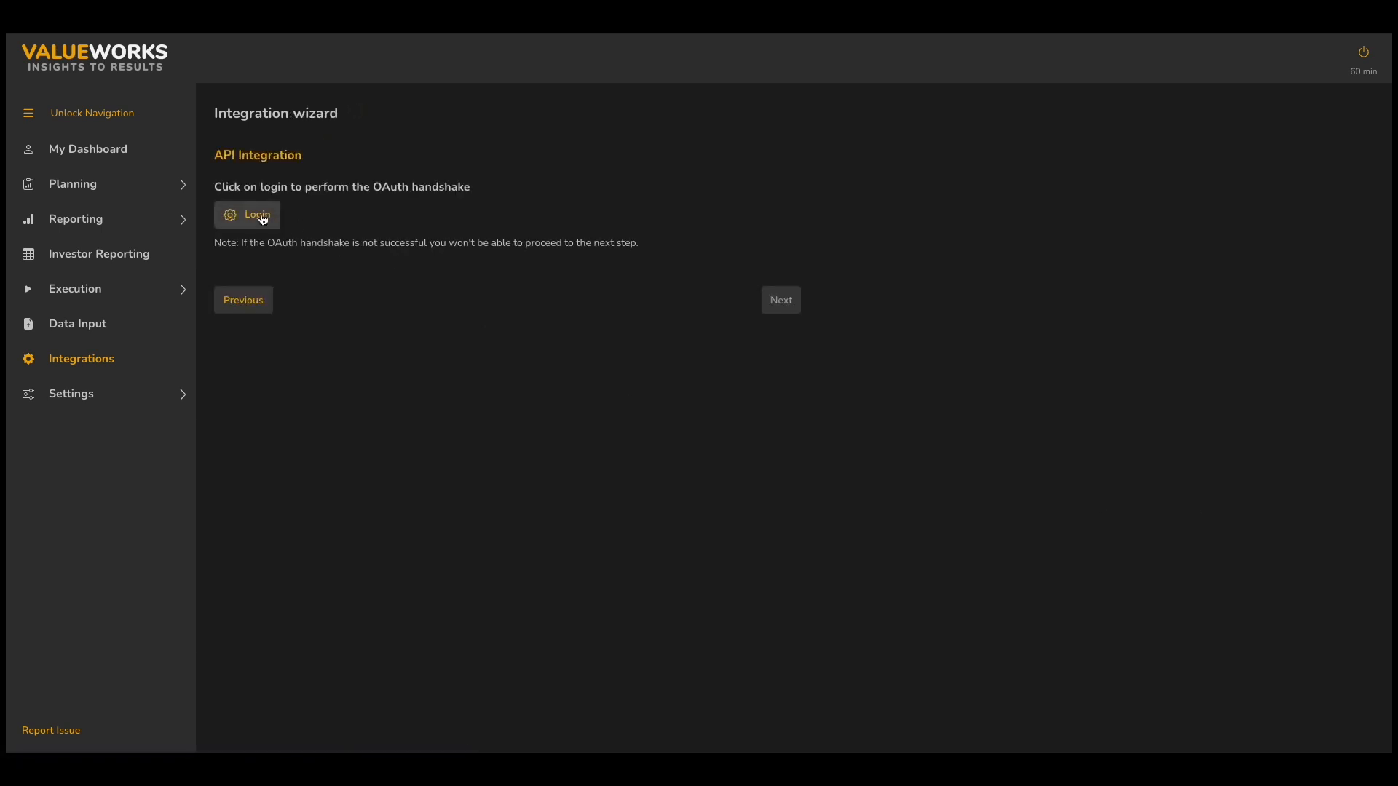
pyautogui.click(253, 216)
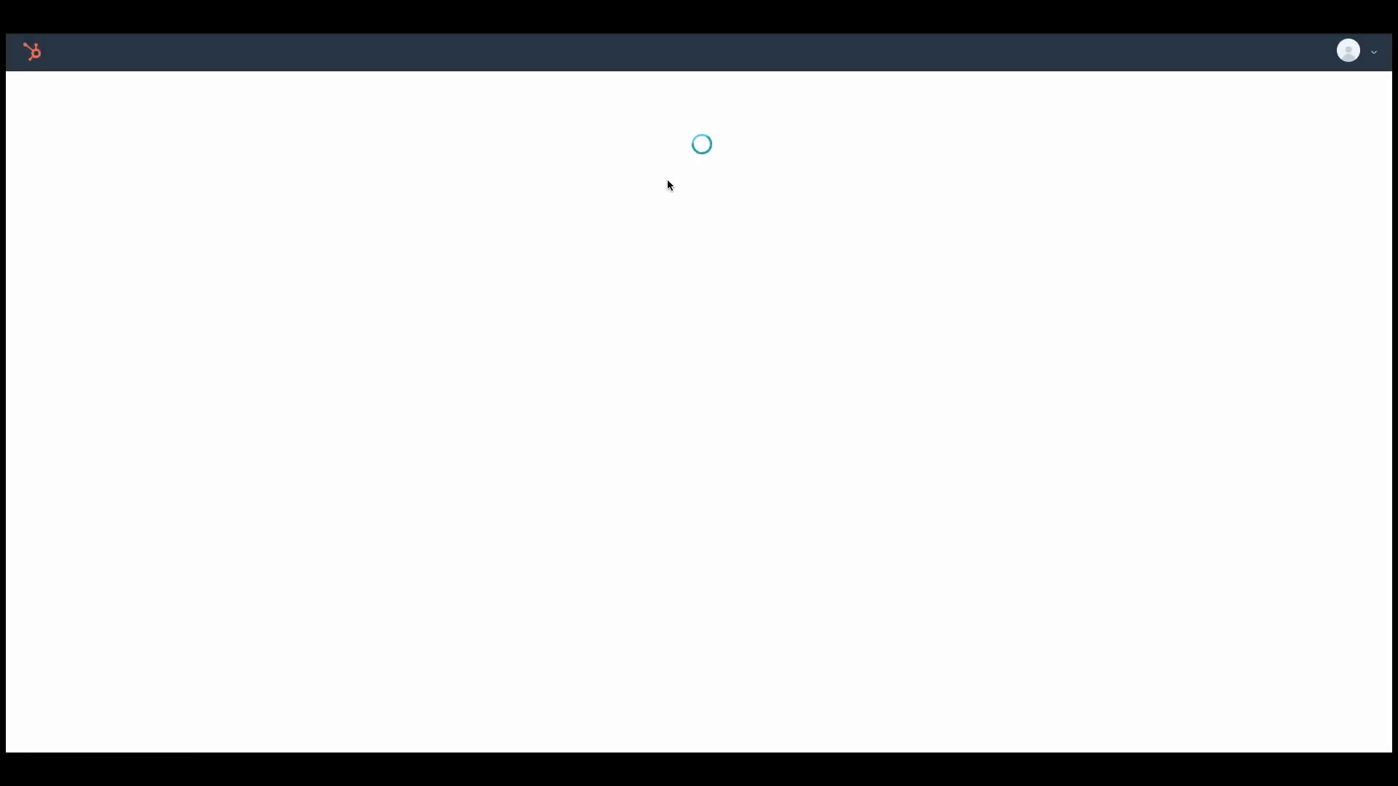
# Select the ValueWorks HubSpot account and confirm it with Choose Account.
pyautogui.click(495, 431)
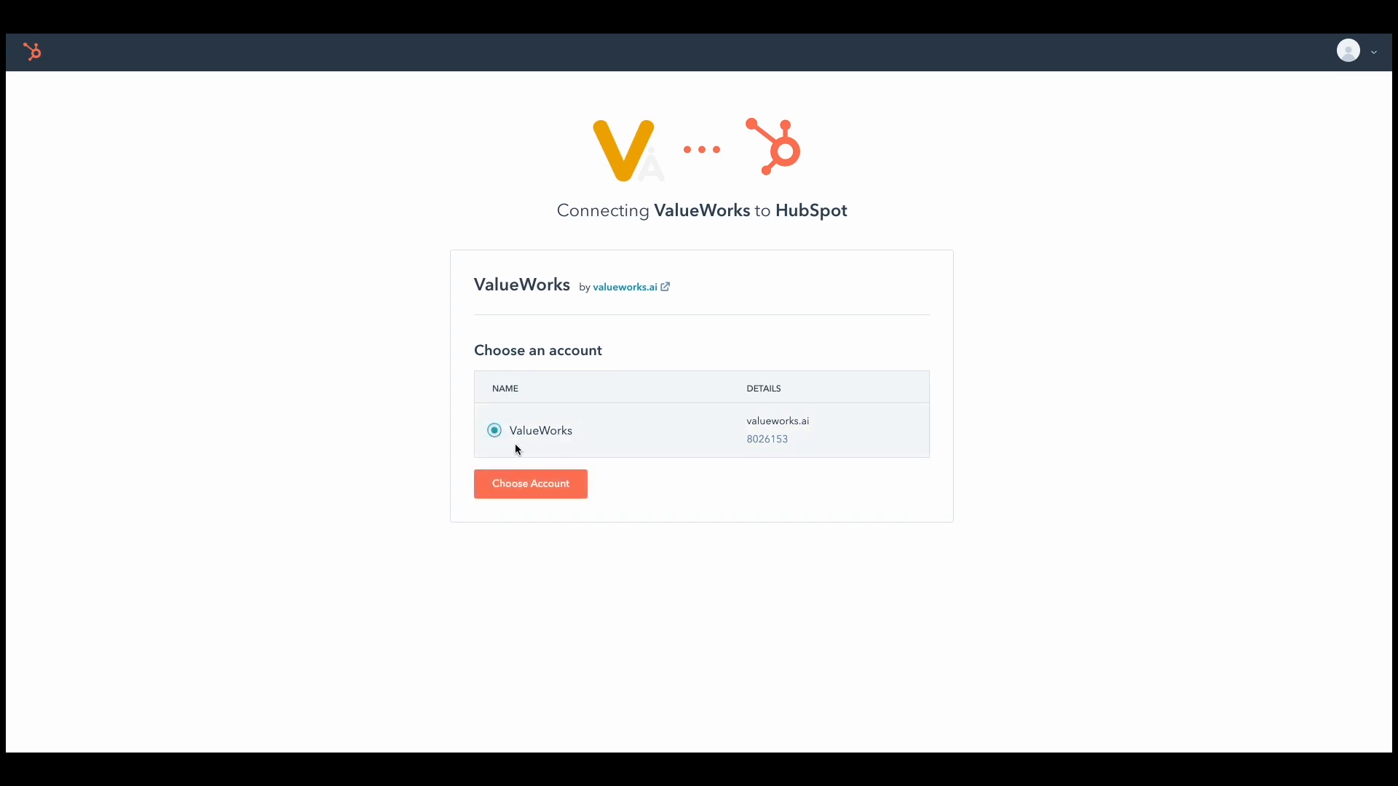
pyautogui.click(533, 484)
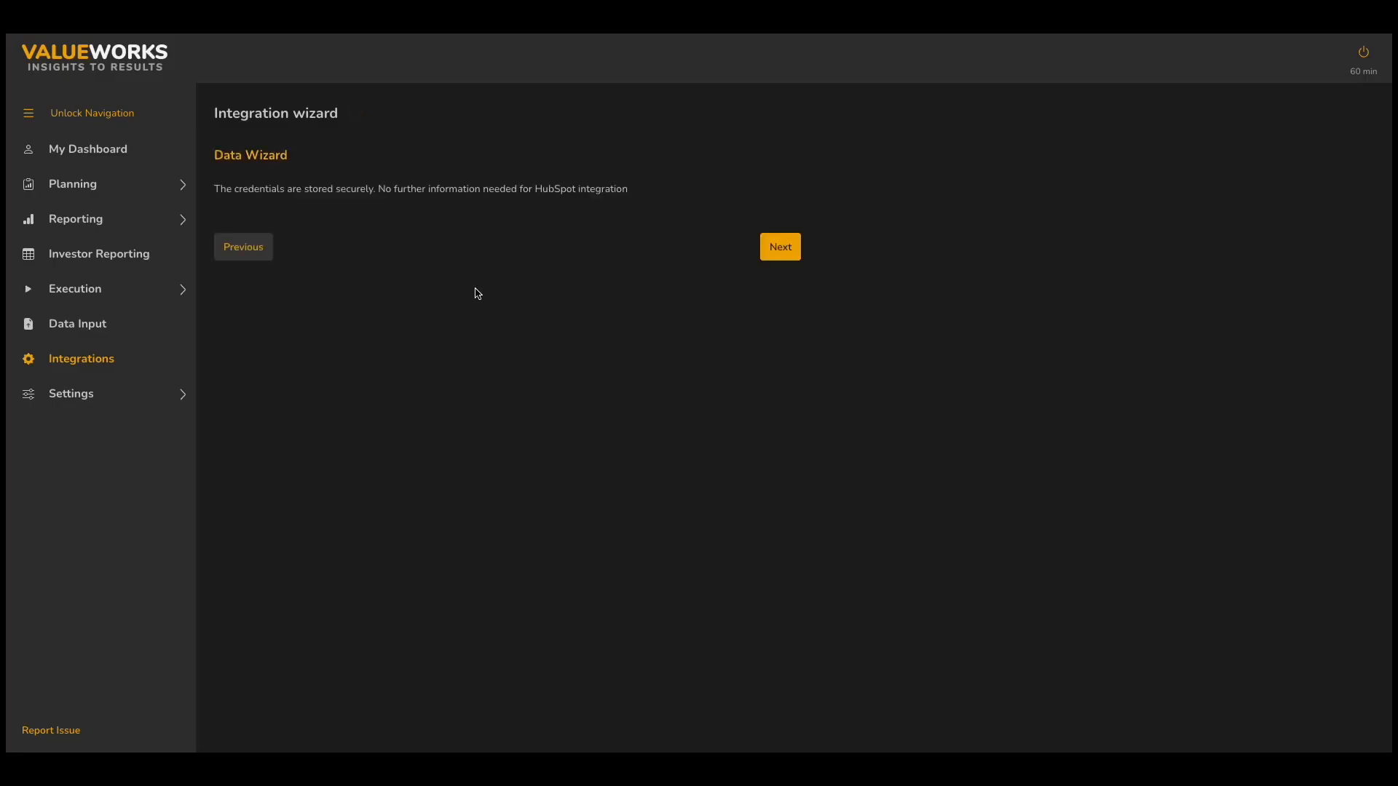
# Complete the HubSpot wizard, then start the Google Analytics integration and its OAuth login.
pyautogui.click(770, 261)
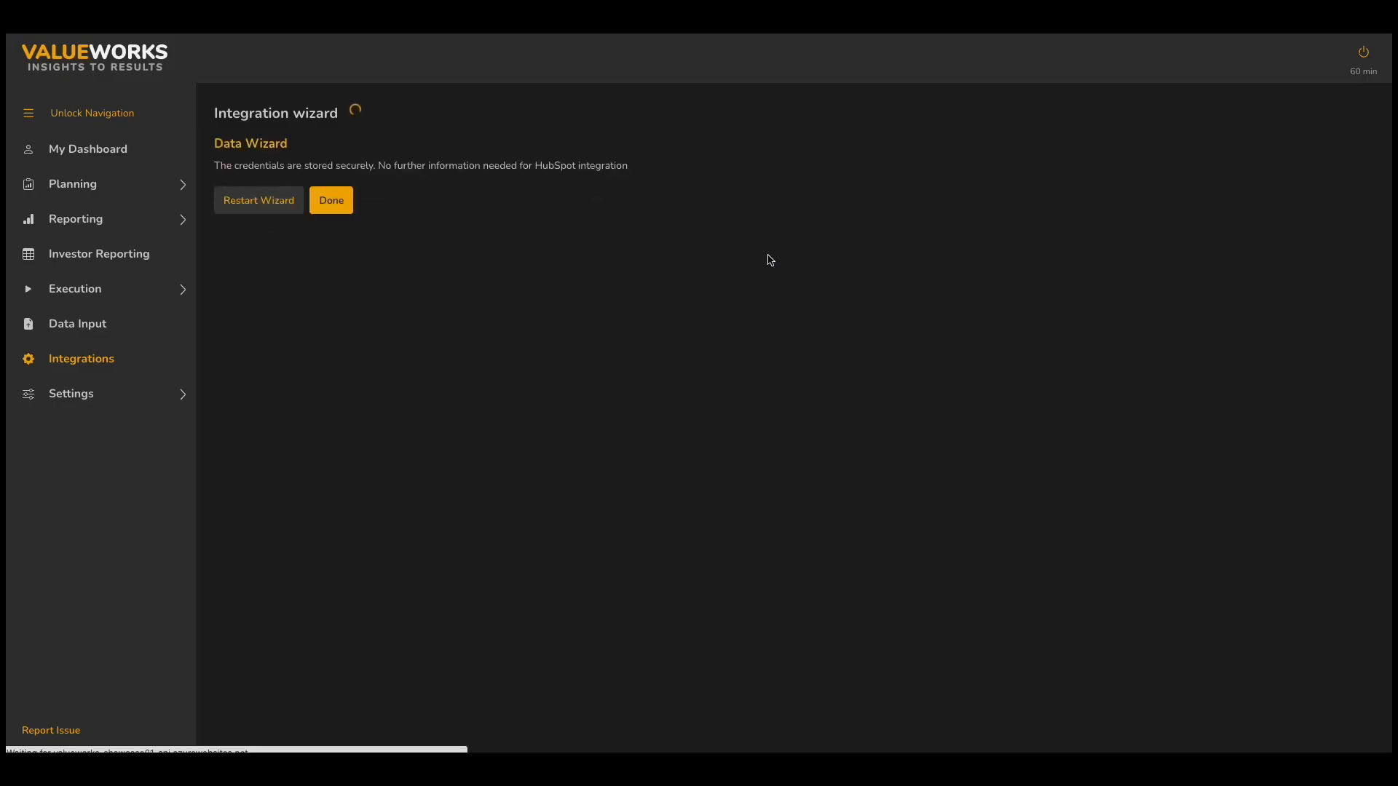
pyautogui.click(329, 207)
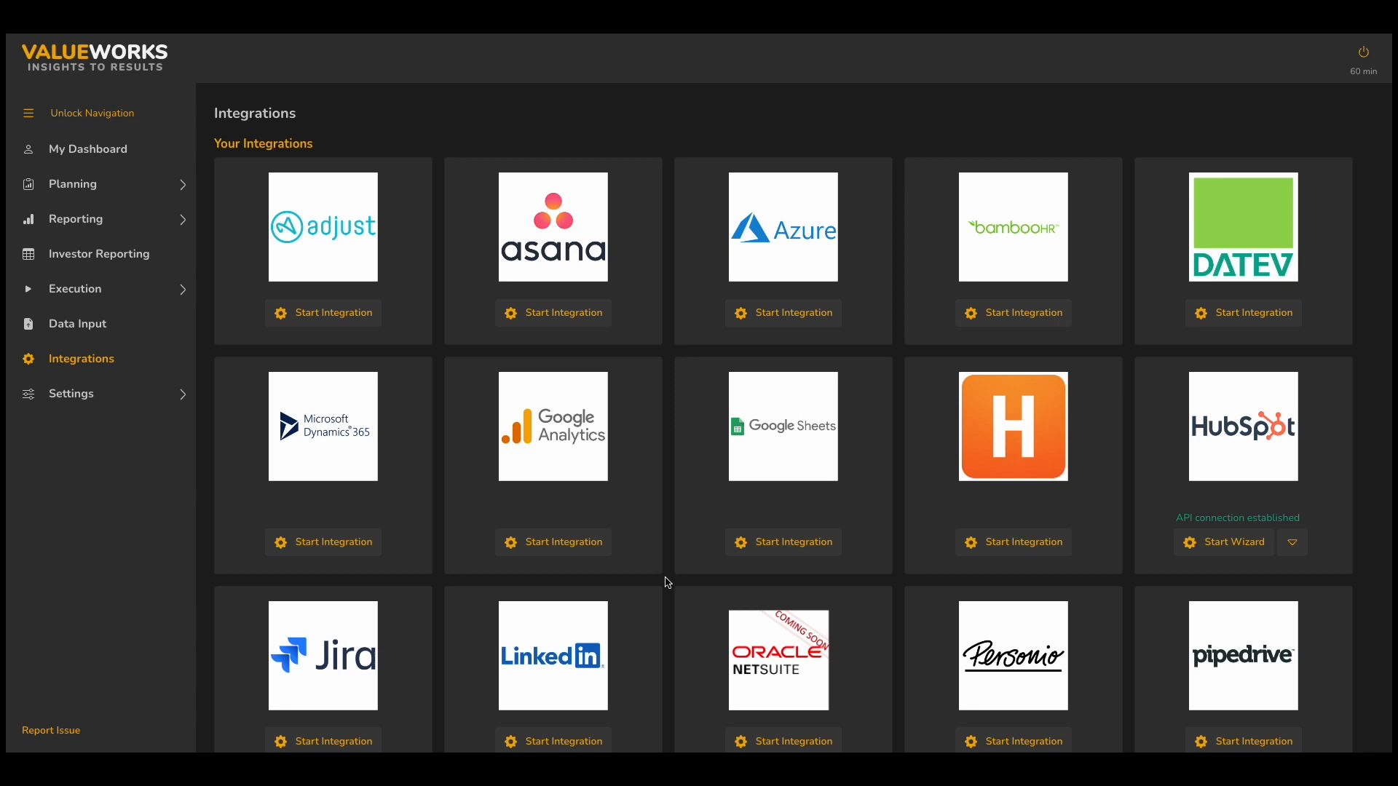
pyautogui.scroll(-1, 664, 577)
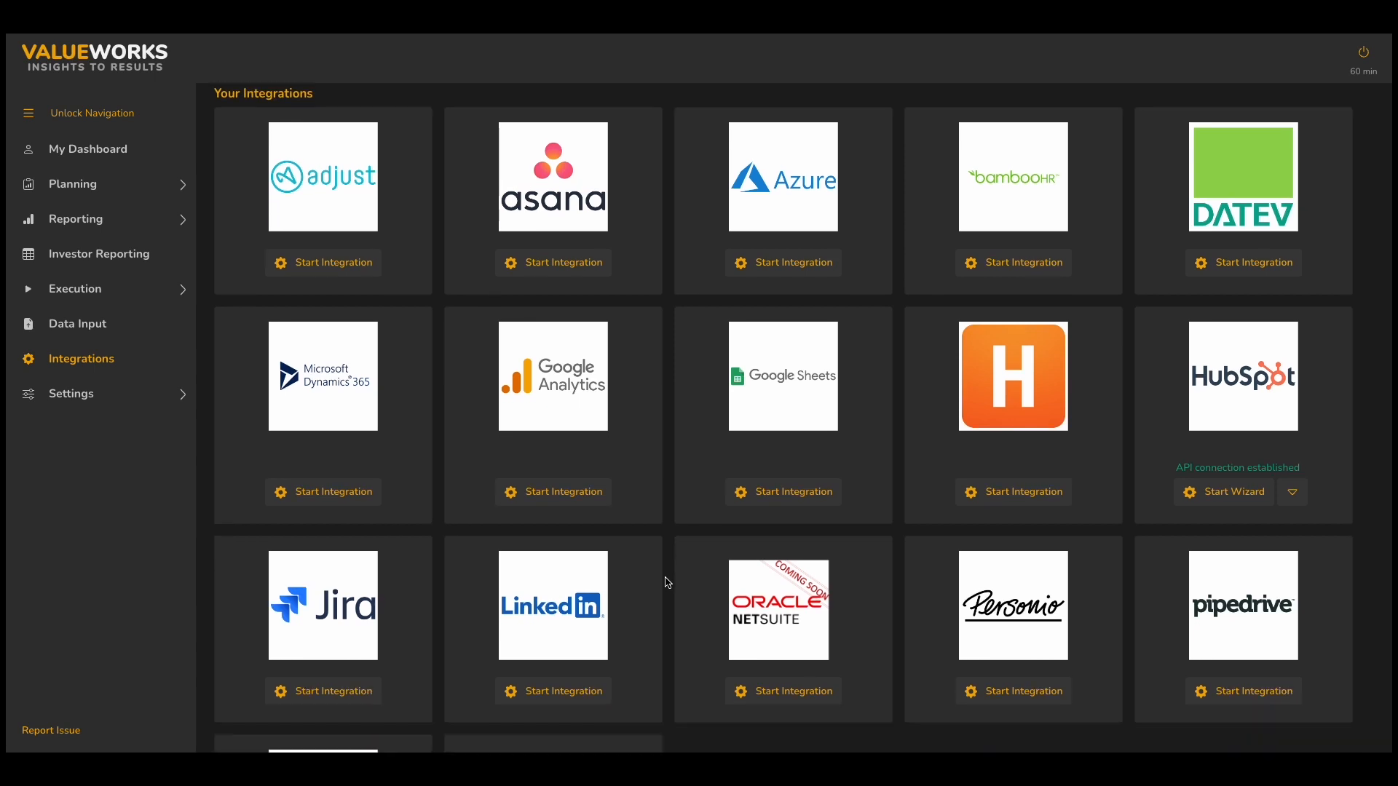
pyautogui.scroll(1, 664, 577)
pyautogui.click(569, 558)
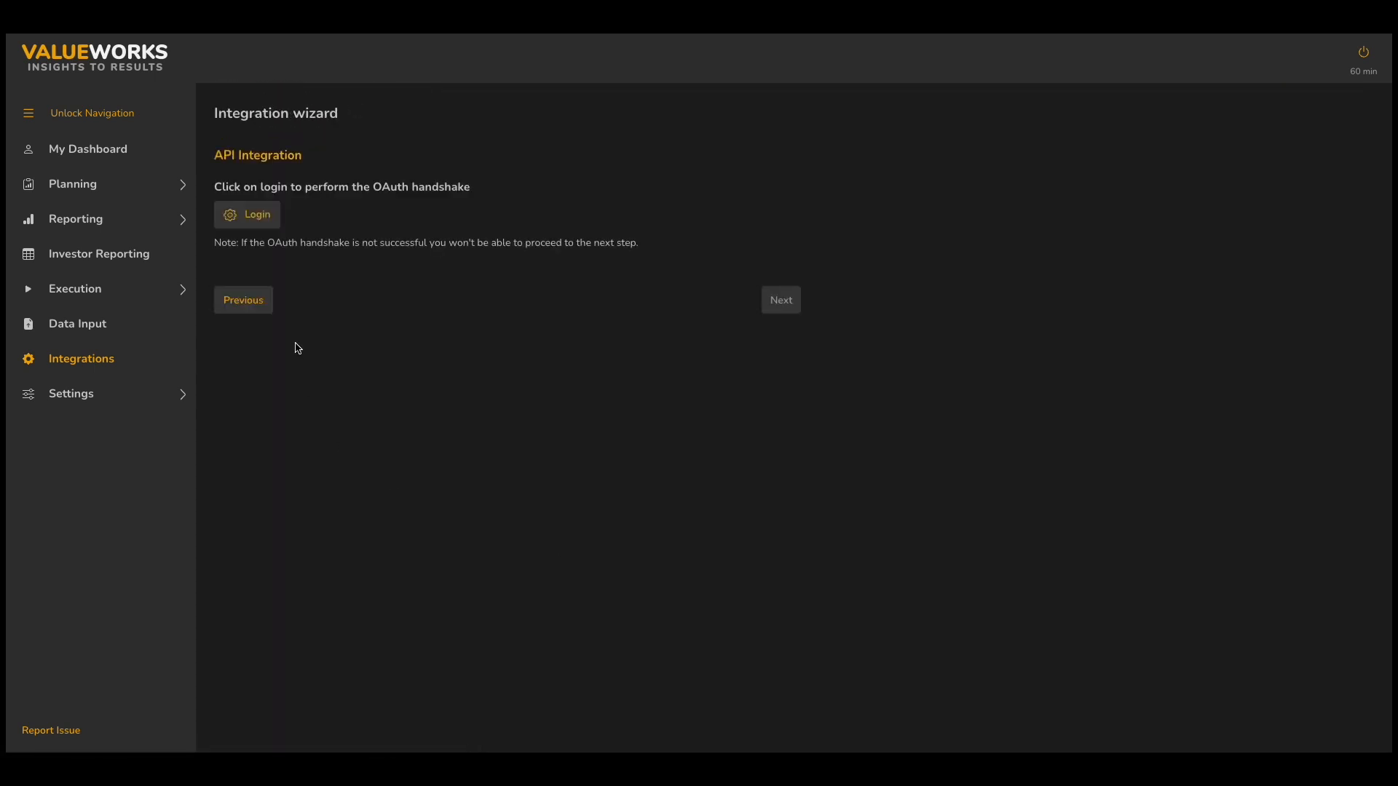
pyautogui.click(246, 213)
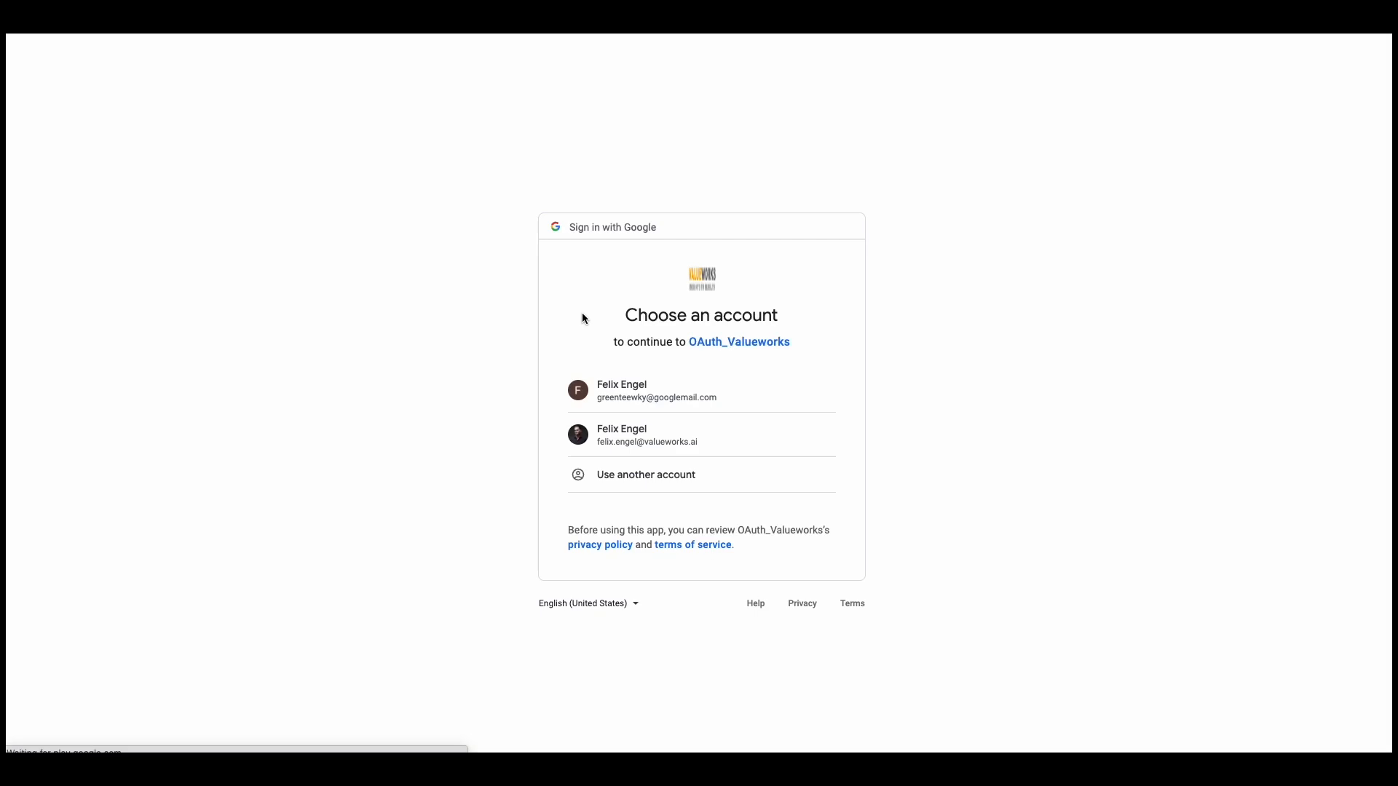
# Choose the company Google account and allow ValueWorks to access Google Analytics data.
pyautogui.click(670, 434)
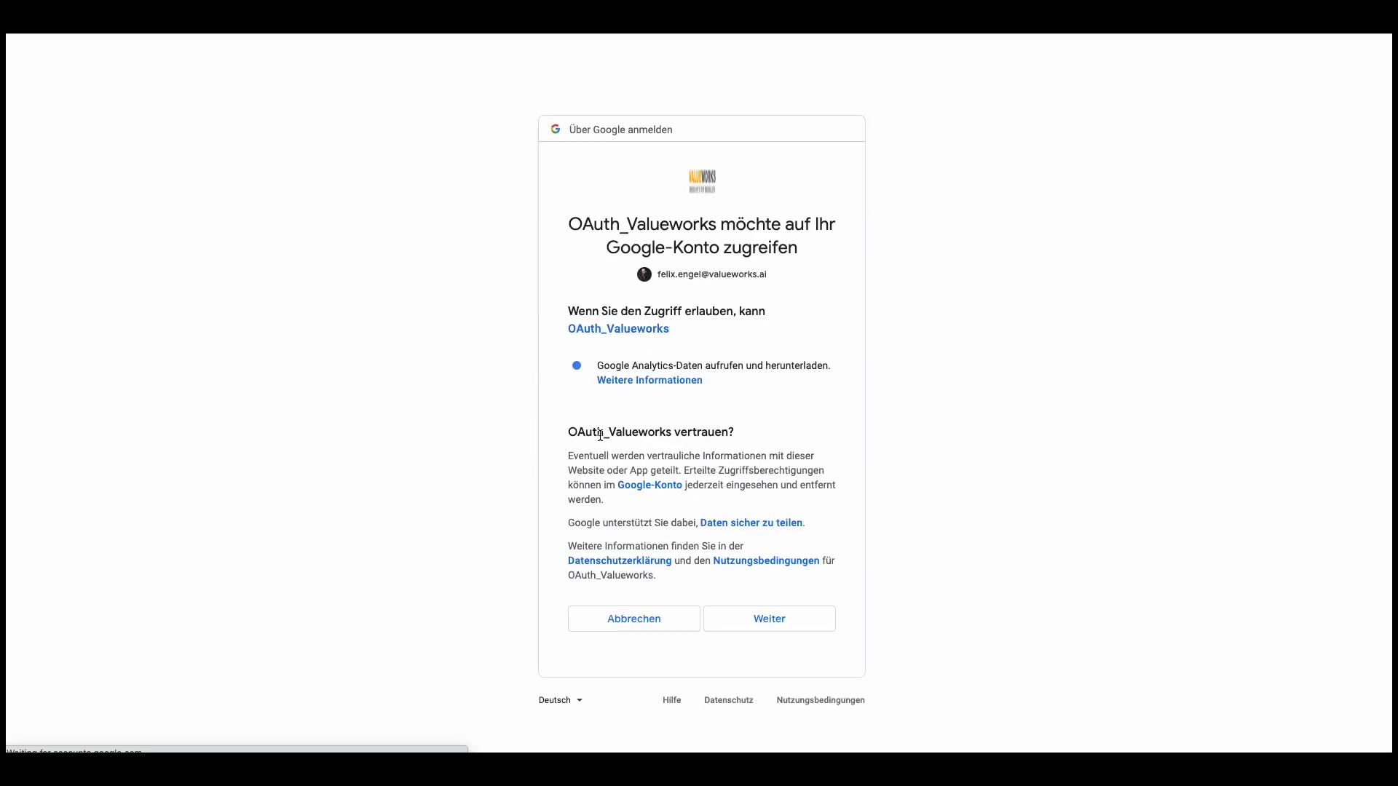
pyautogui.click(745, 617)
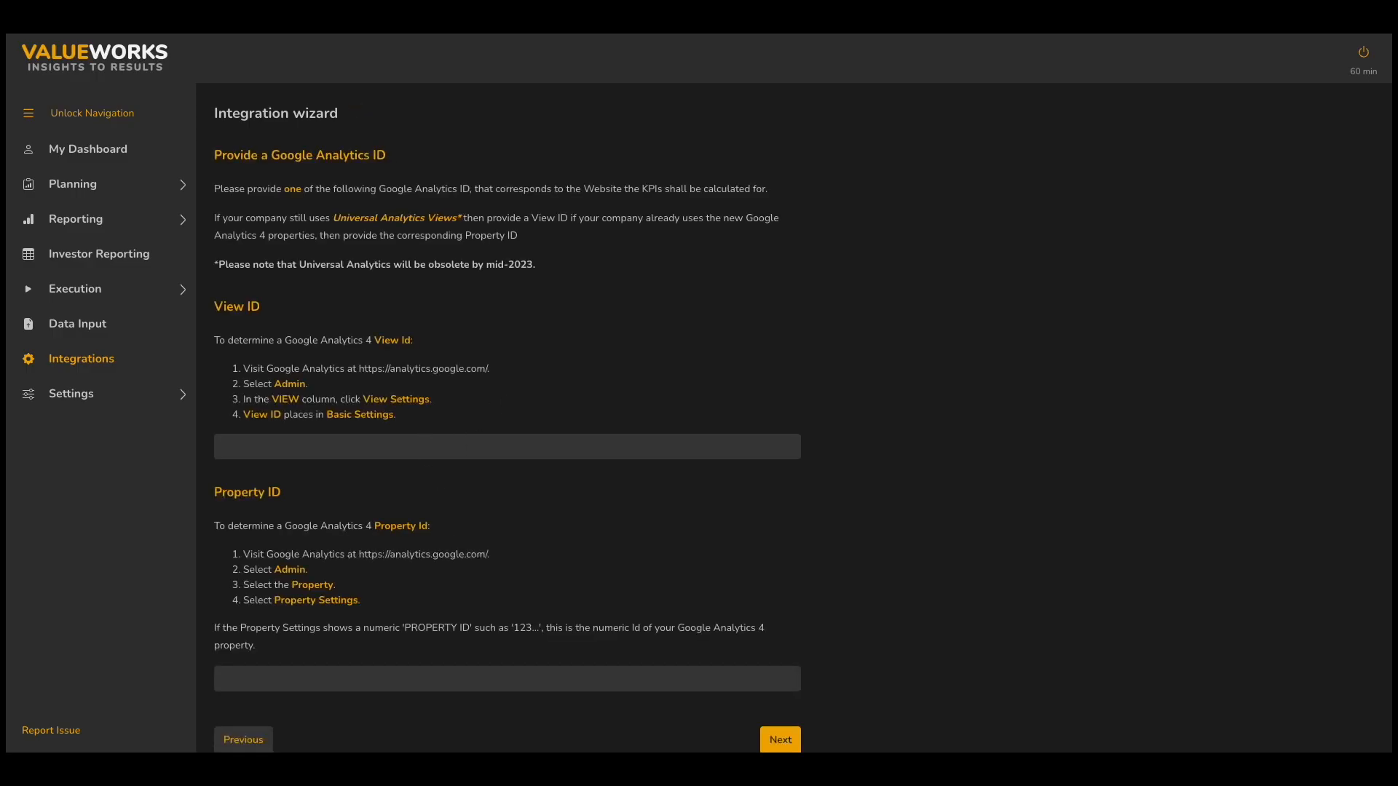
# Paste Google Analytics View ID 255606971 and complete the wizard.
pyautogui.click(433, 446)
pyautogui.write('255606971')
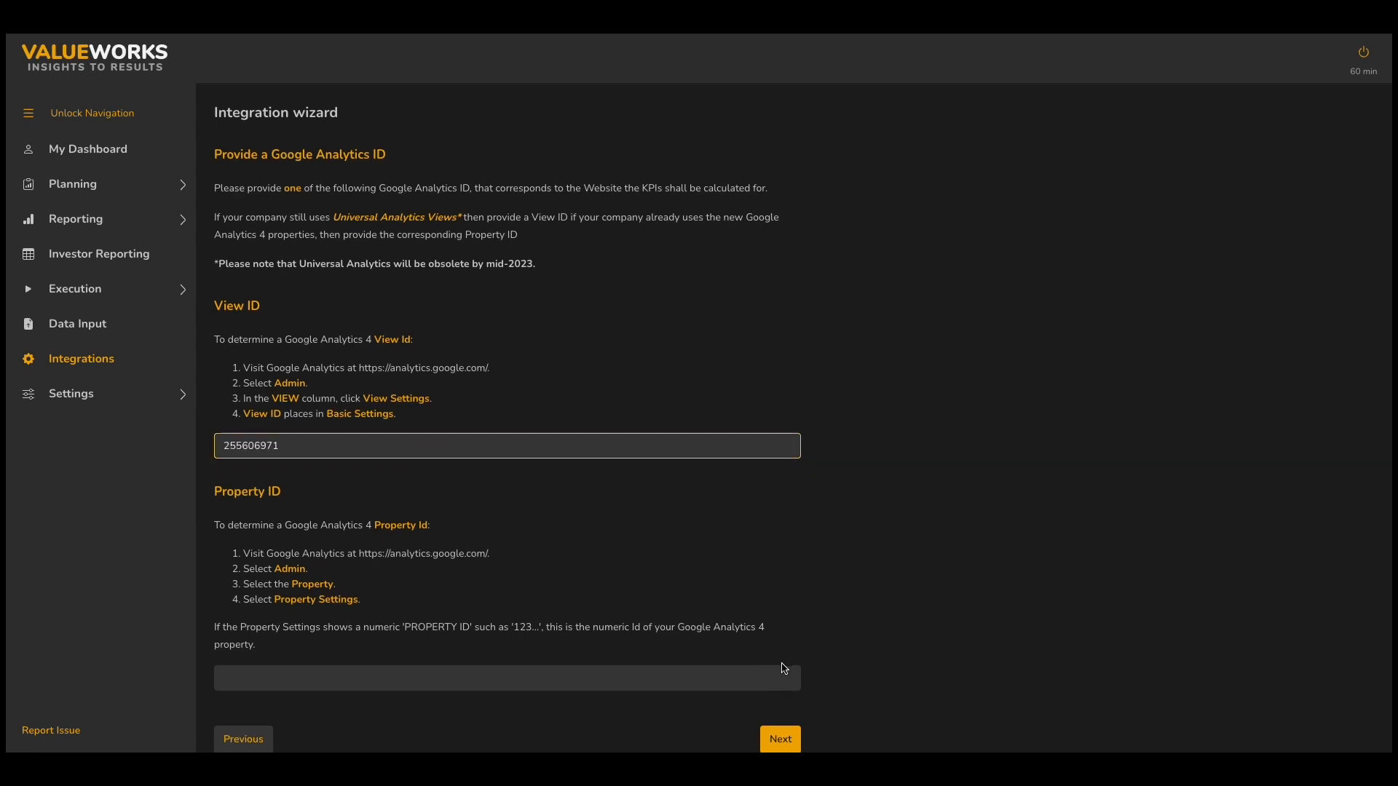
pyautogui.scroll(-1, 784, 668)
pyautogui.click(780, 708)
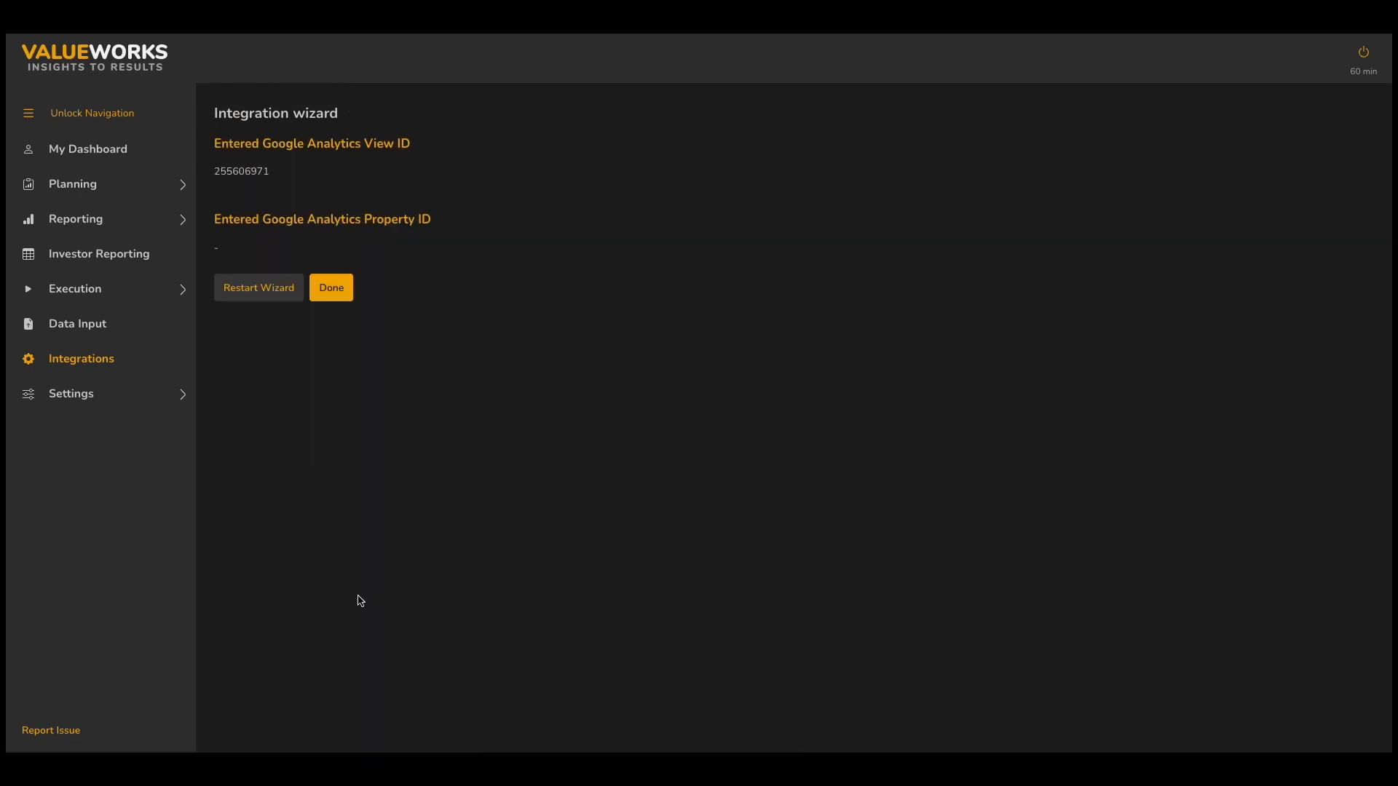
pyautogui.click(329, 290)
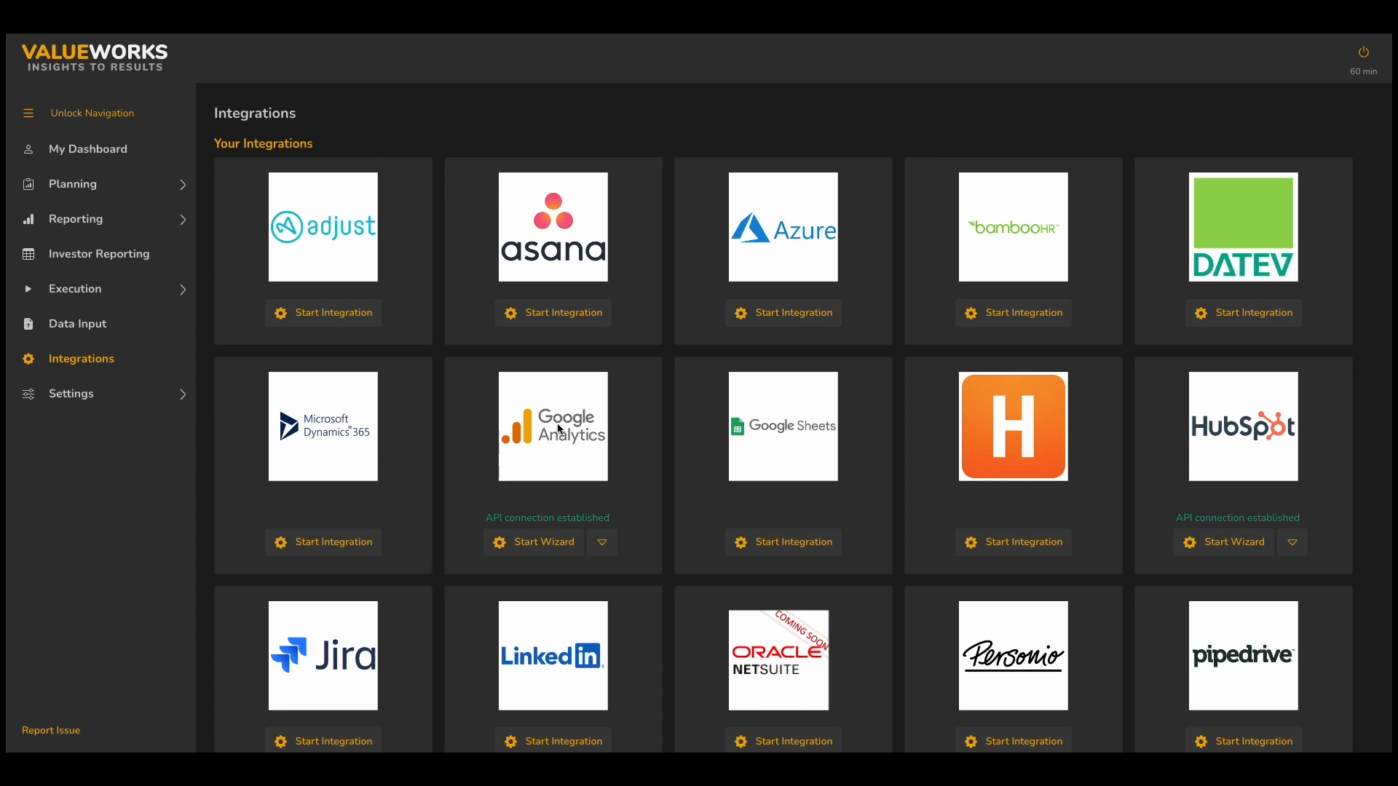
pyautogui.scroll(-2, 561, 448)
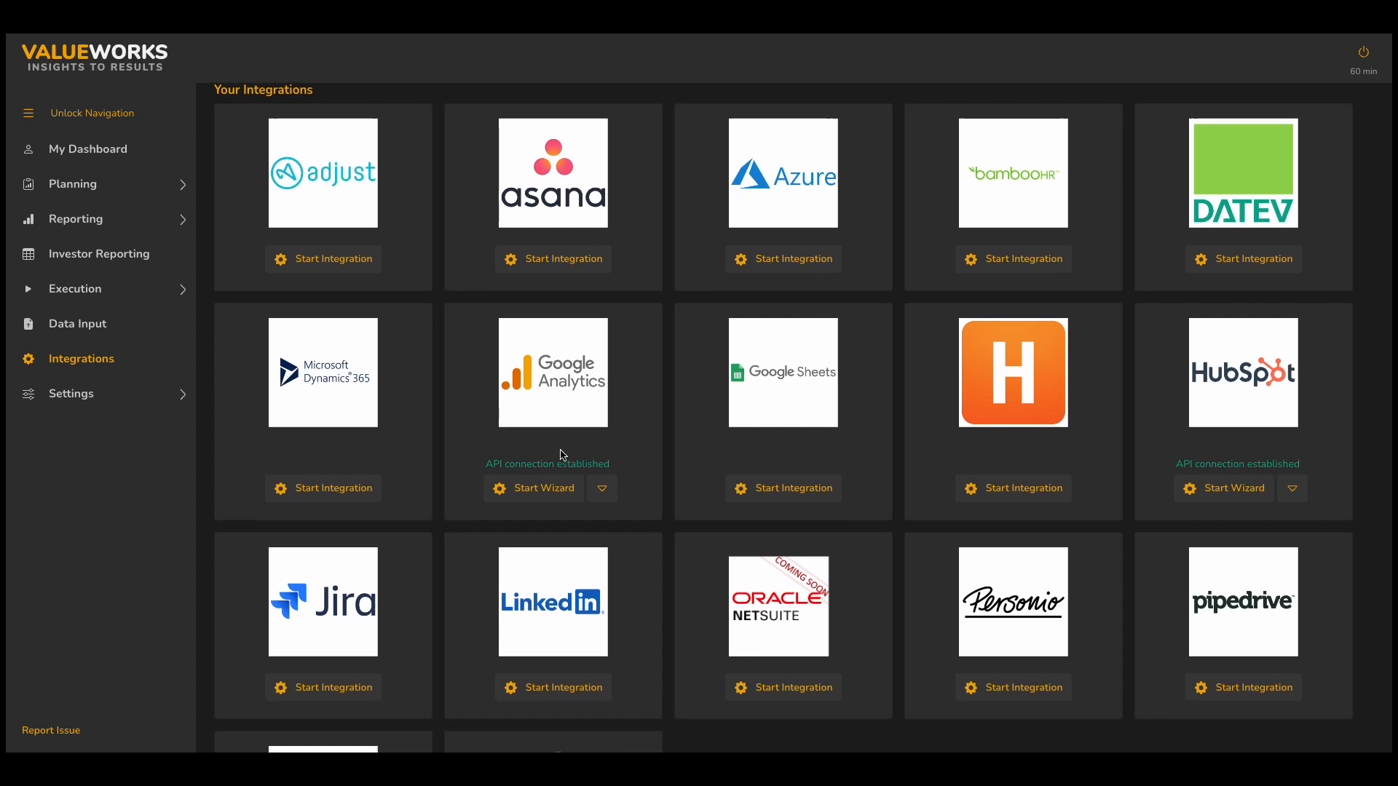
# Connect LinkedIn via OAuth with Company ID 68224784 and complete the wizard.
pyautogui.click(545, 638)
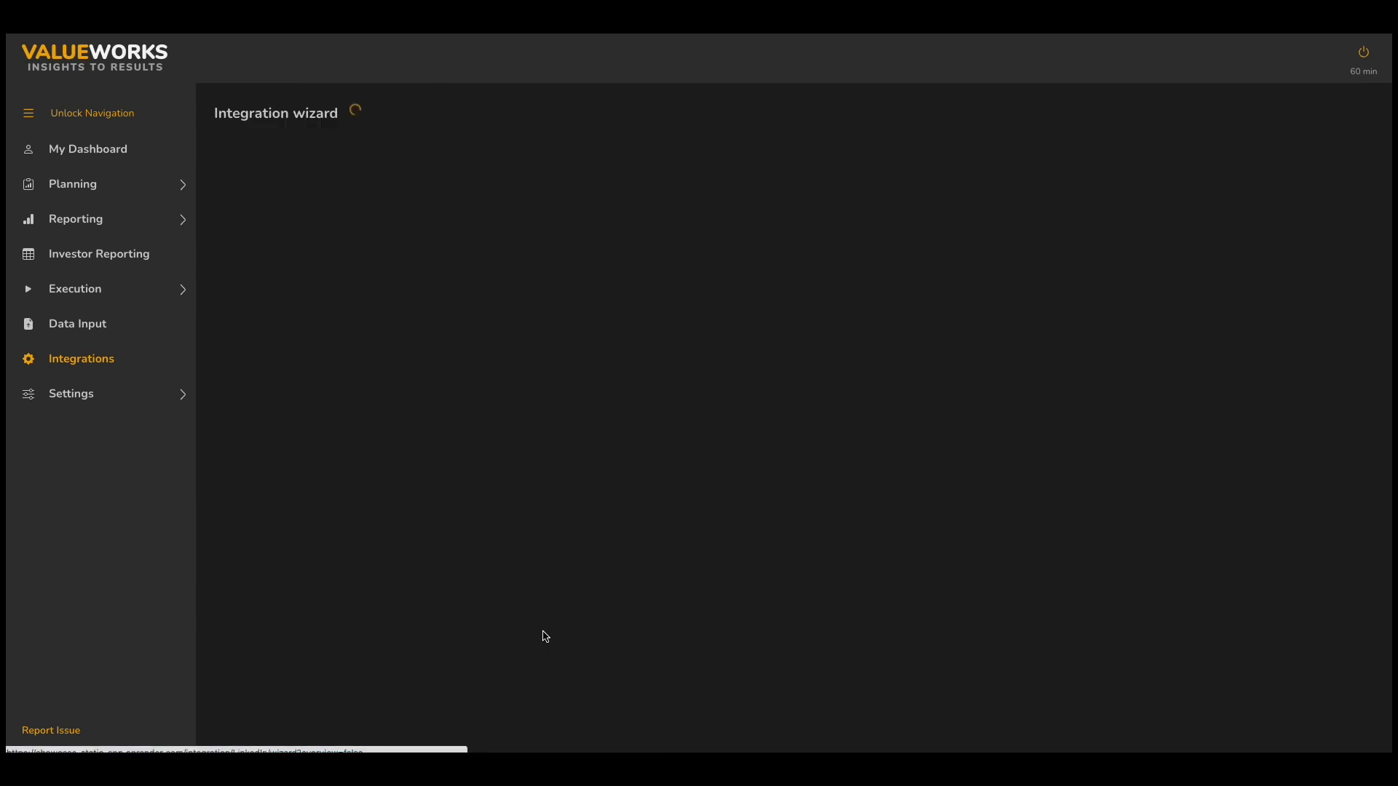
pyautogui.click(259, 227)
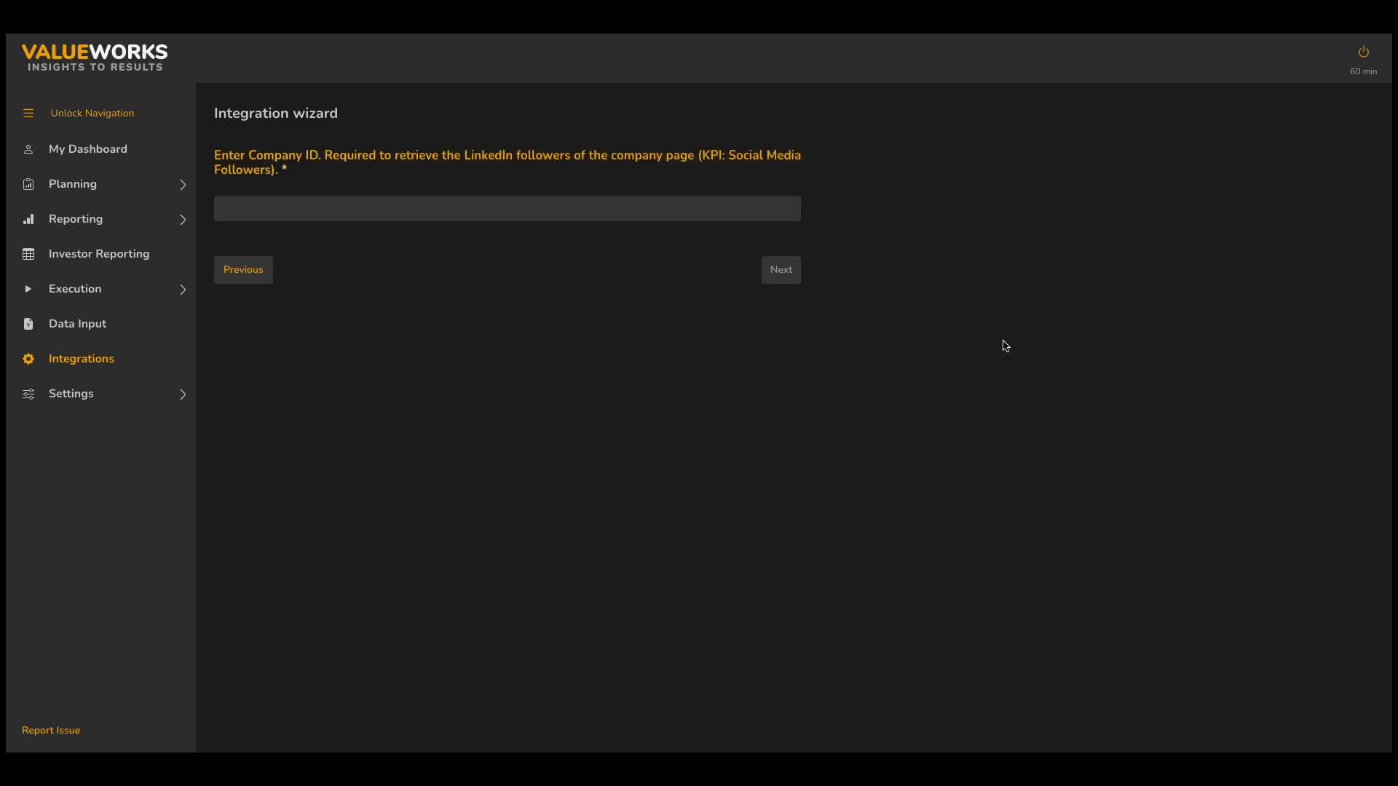
pyautogui.click(521, 212)
pyautogui.write('68224784')
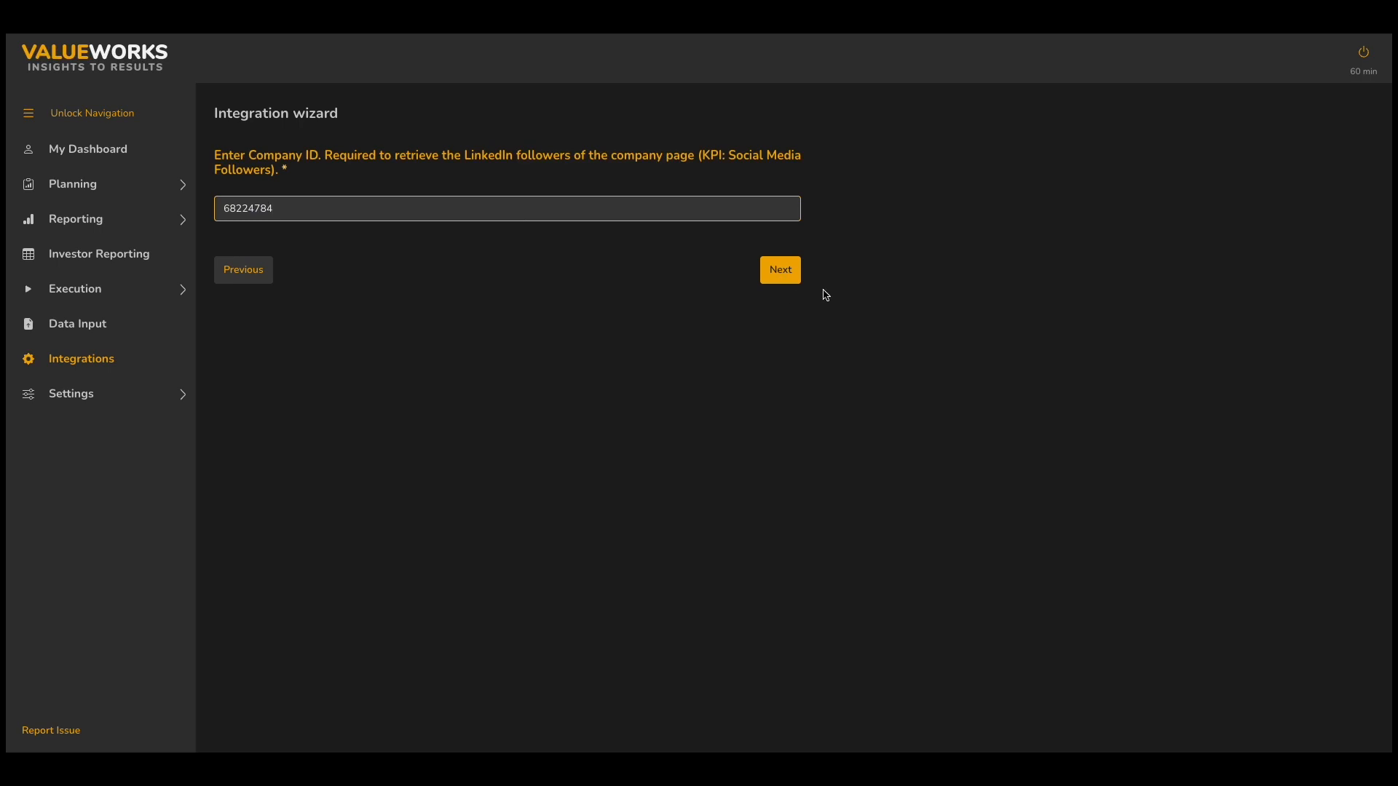
pyautogui.click(786, 282)
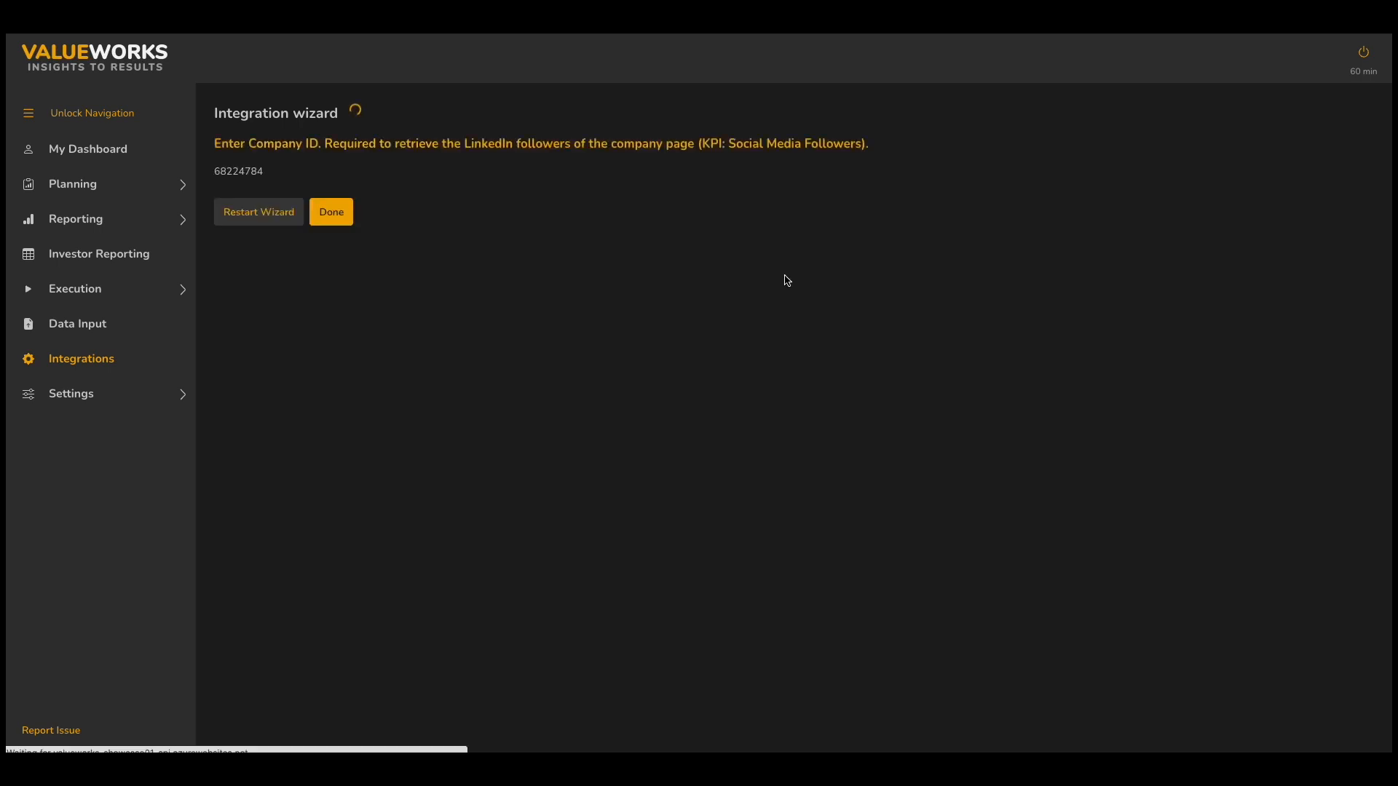
pyautogui.click(339, 217)
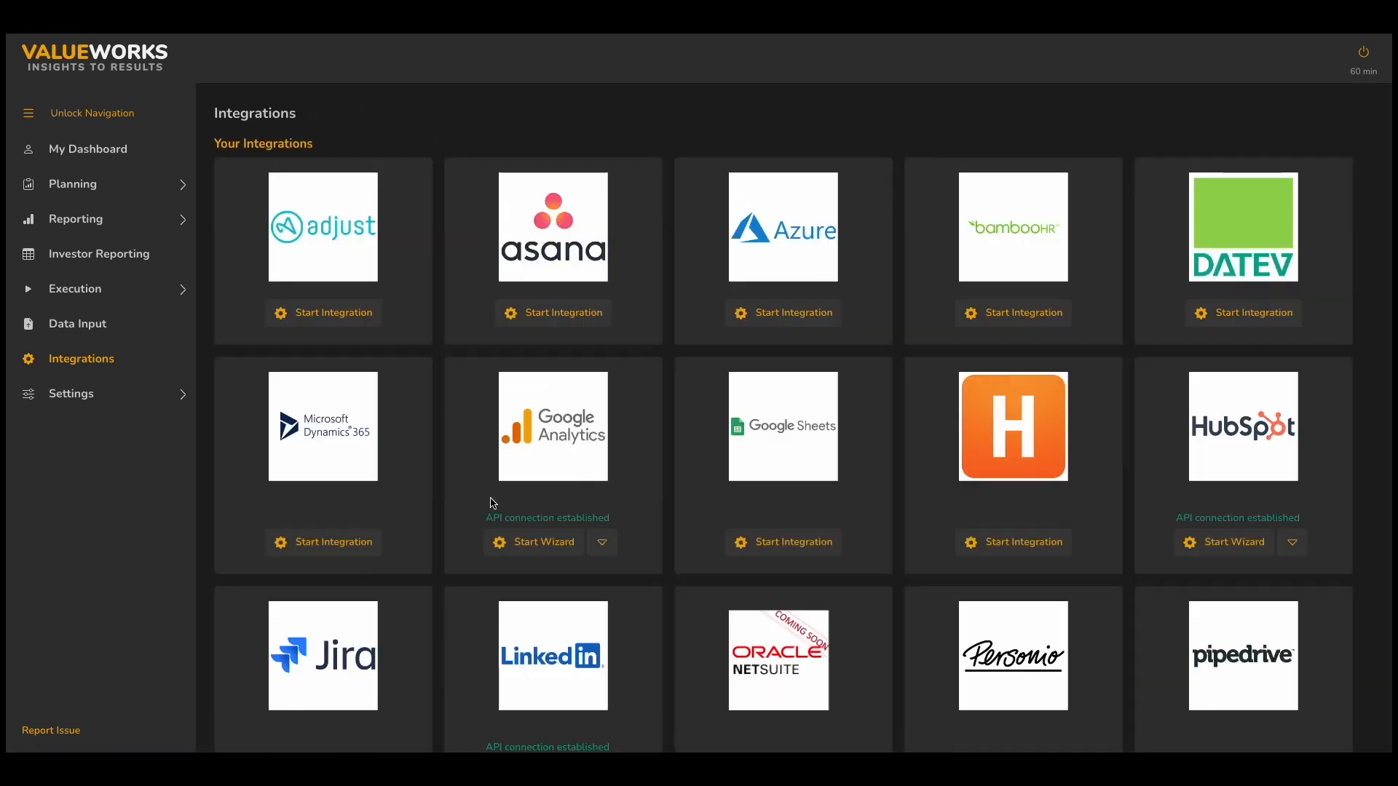
# Start the Jira integration and accept the Atlassian authorization for the connector.
pyautogui.scroll(-2, 454, 615)
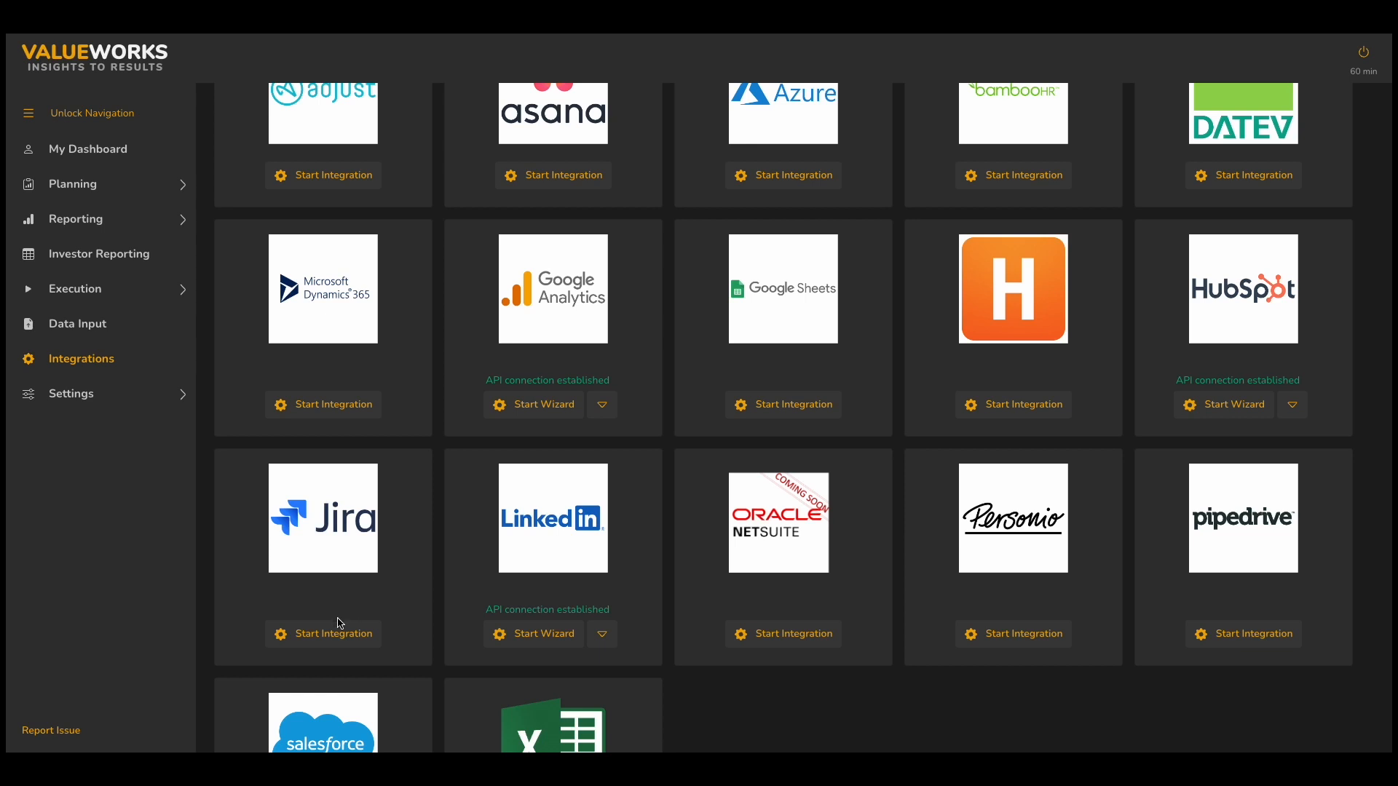
pyautogui.click(325, 636)
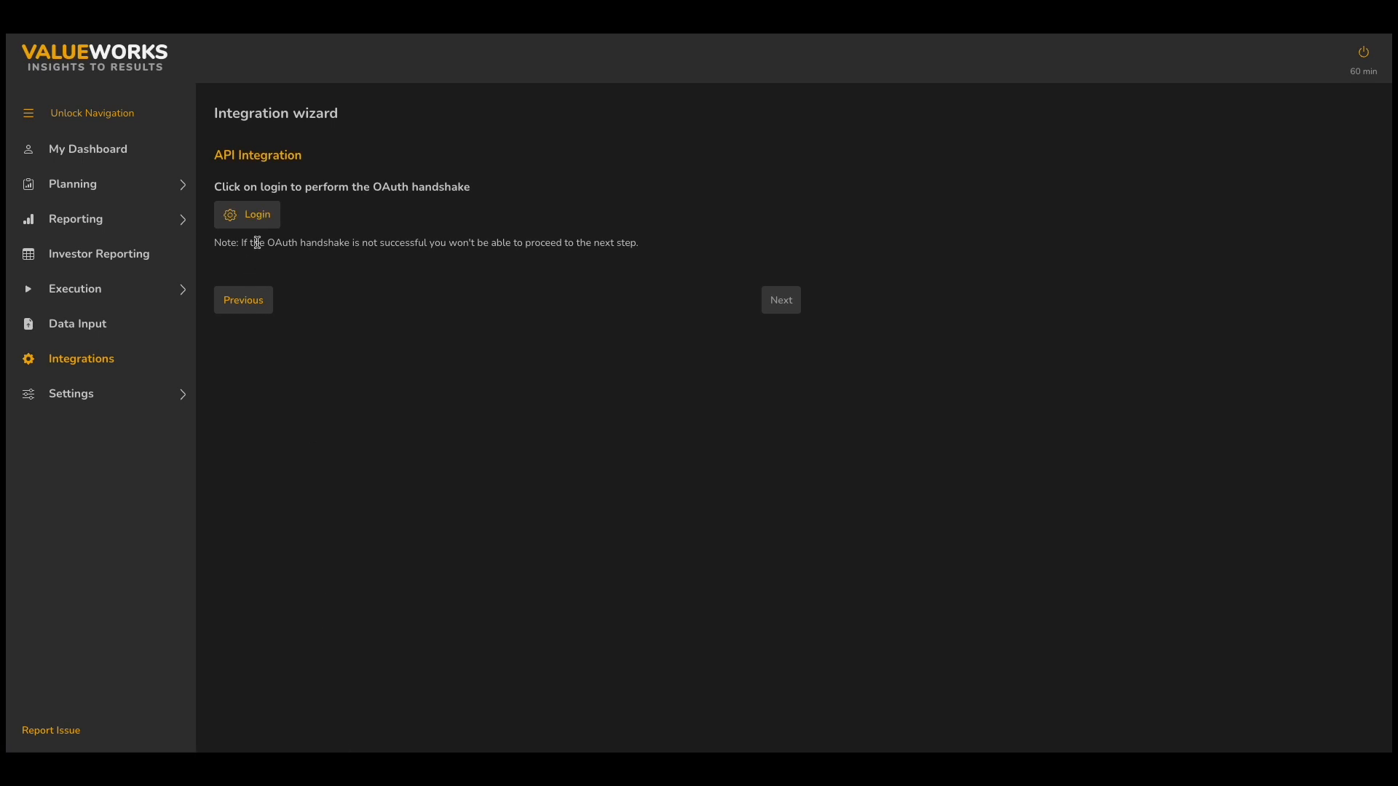
pyautogui.click(260, 219)
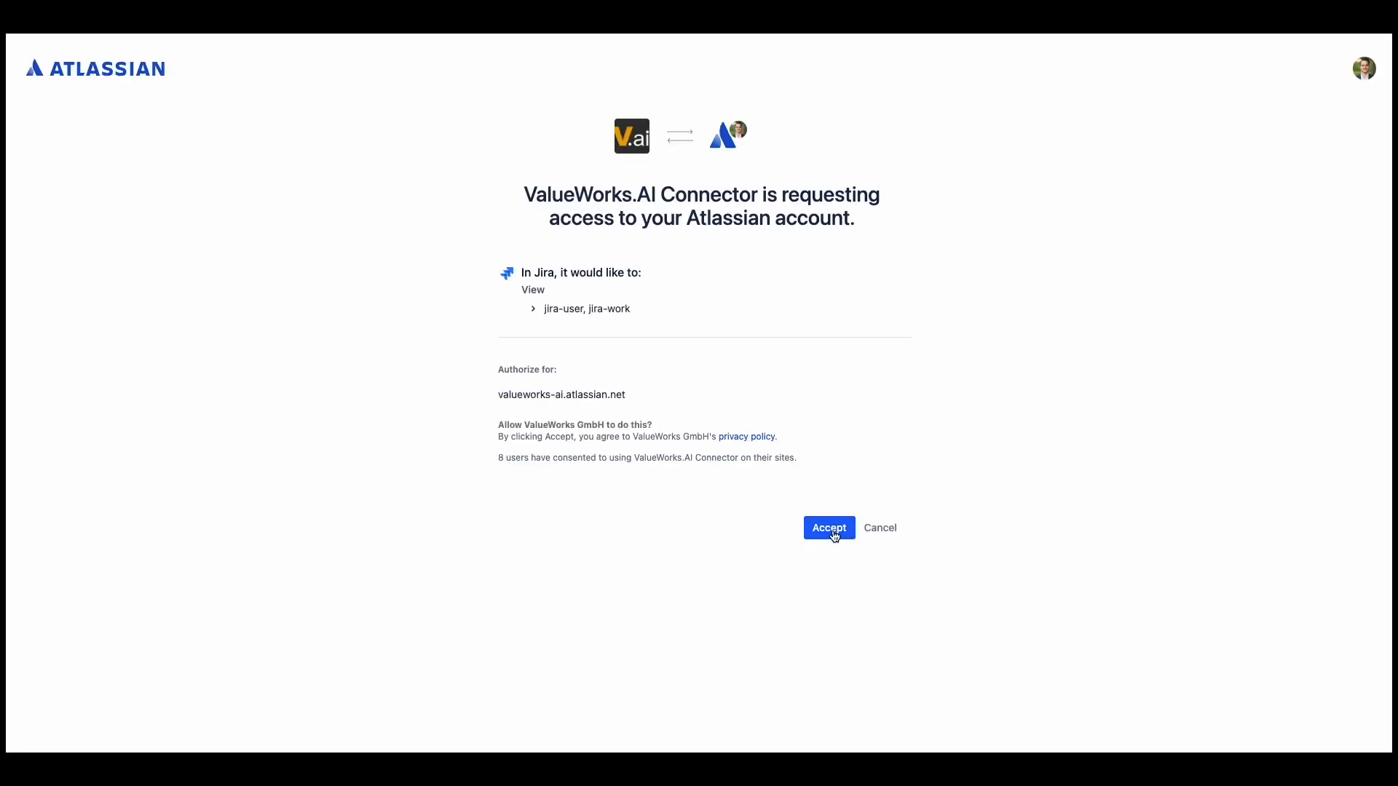
pyautogui.click(835, 536)
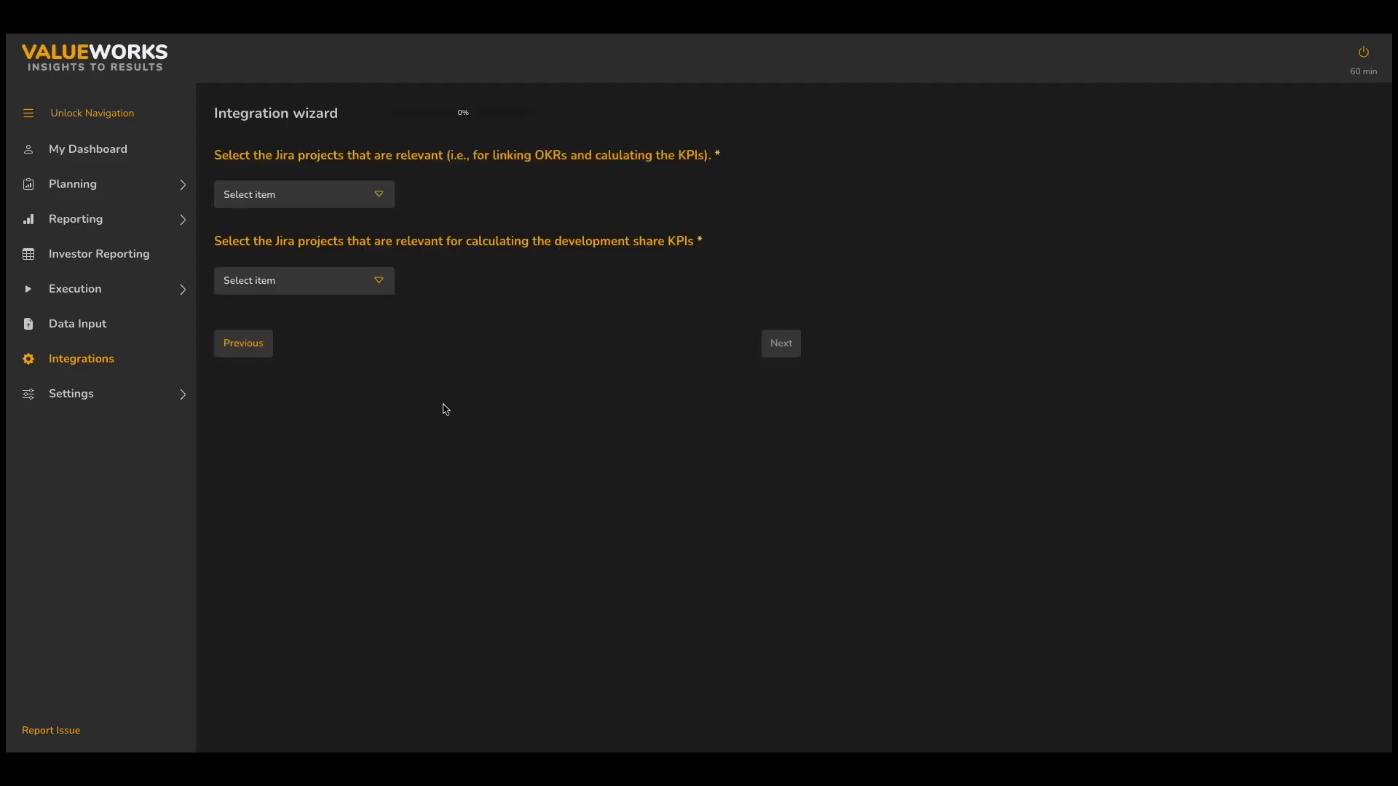
# Select all Jira projects for OKRs and ValueWorks MVP for development share.
pyautogui.click(367, 194)
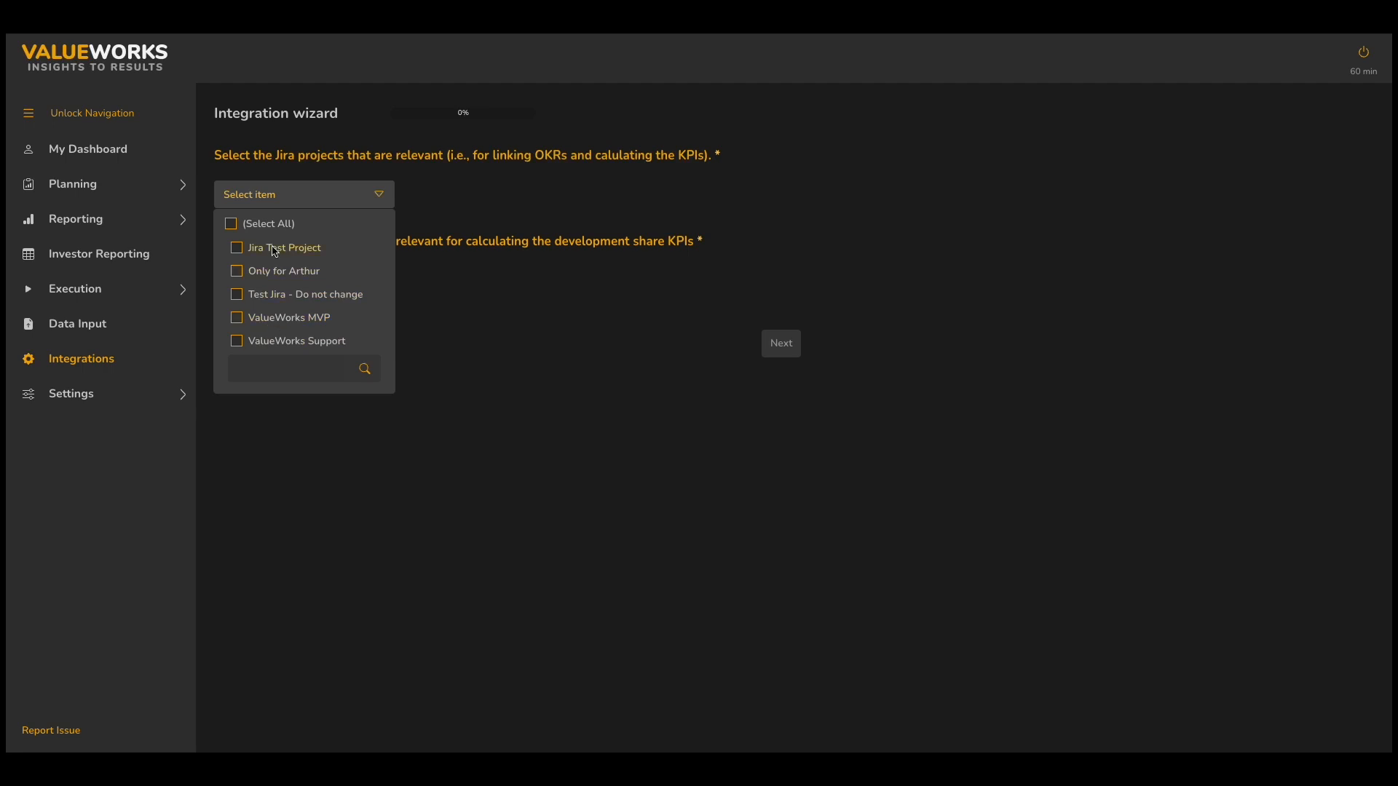
pyautogui.click(267, 230)
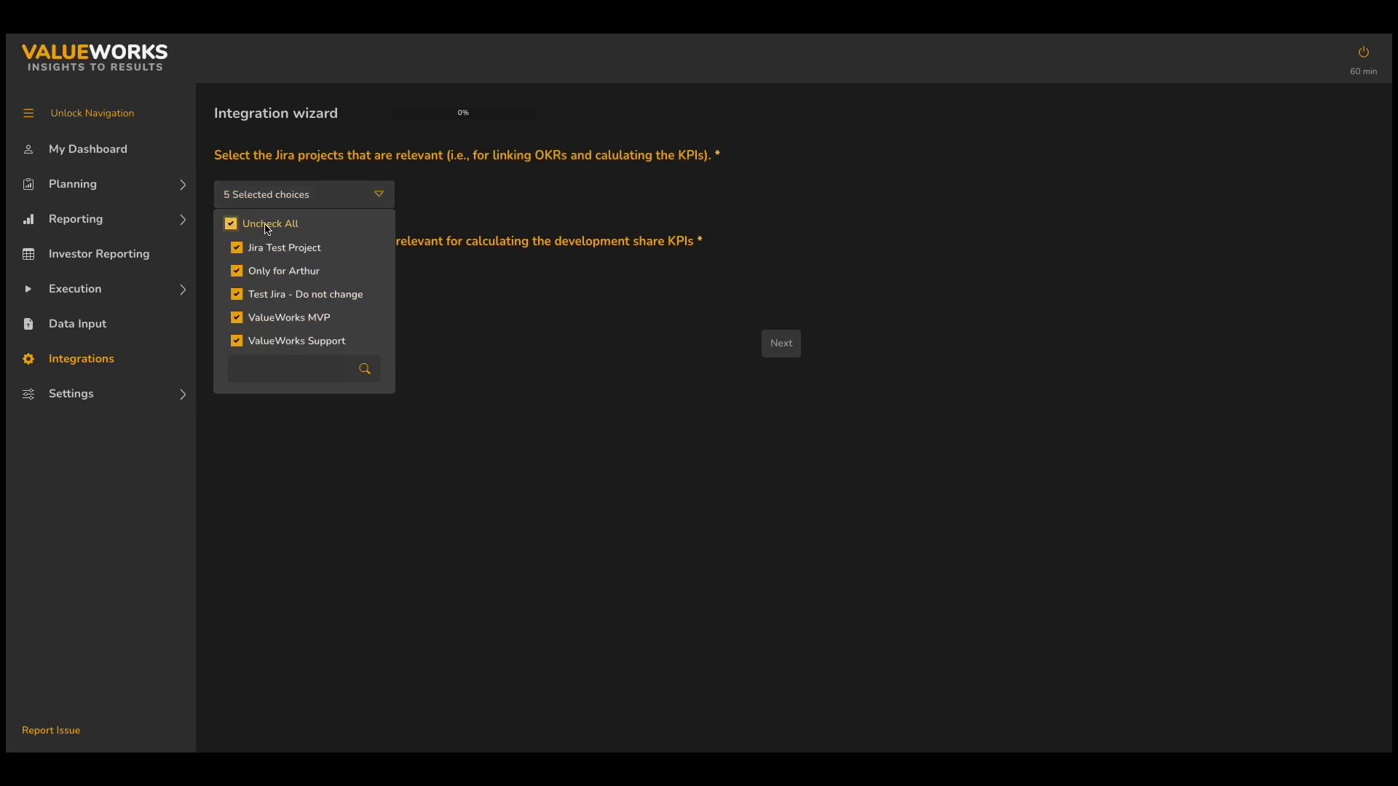
pyautogui.click(502, 212)
pyautogui.click(273, 293)
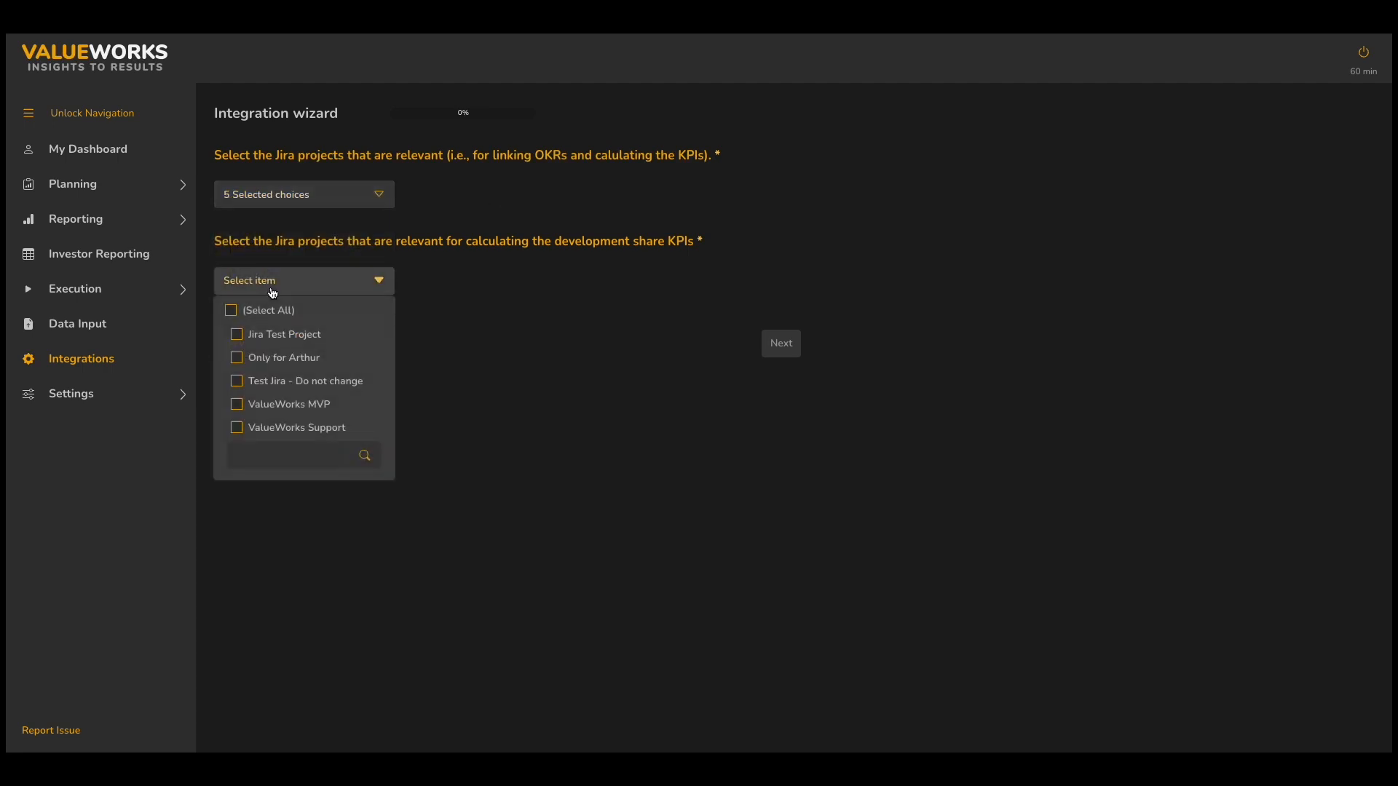
pyautogui.click(281, 410)
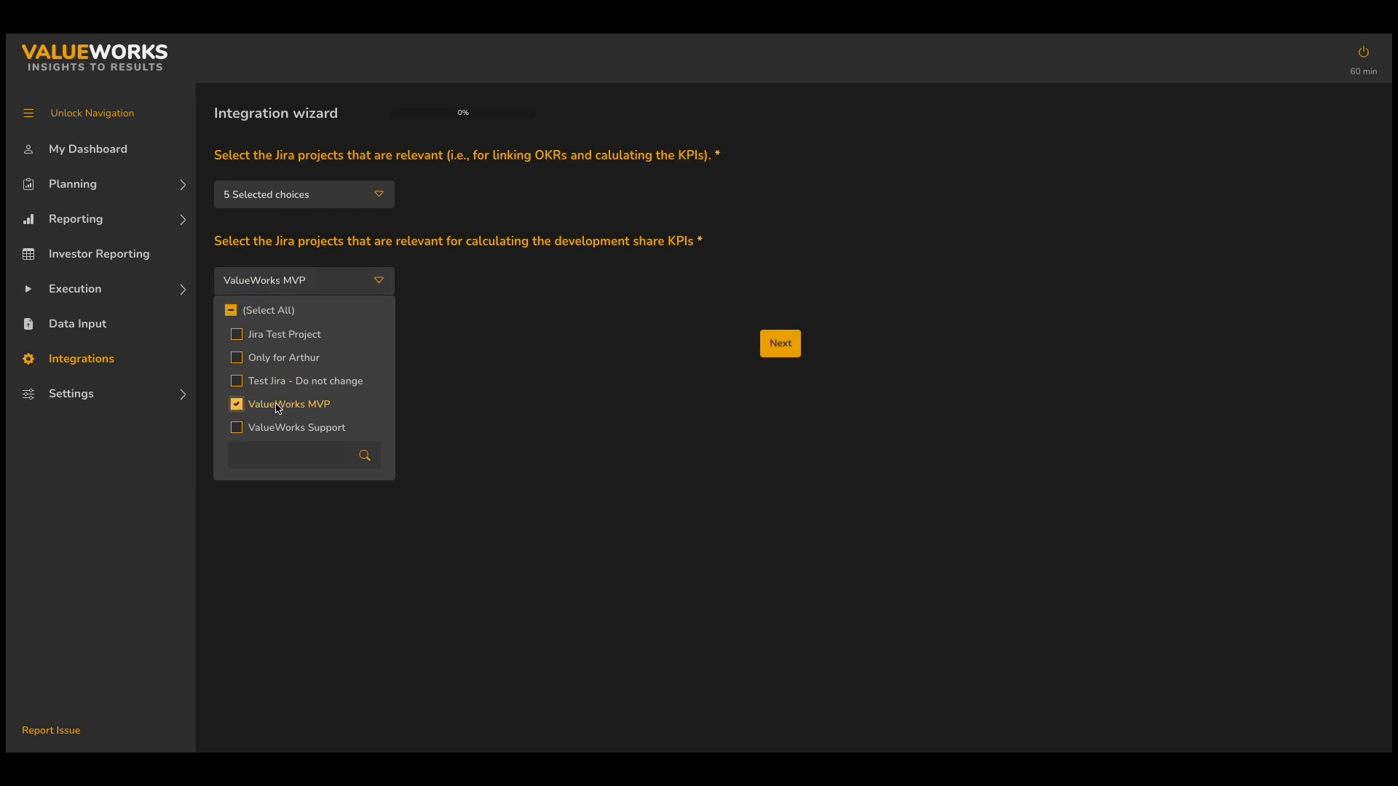
pyautogui.click(502, 345)
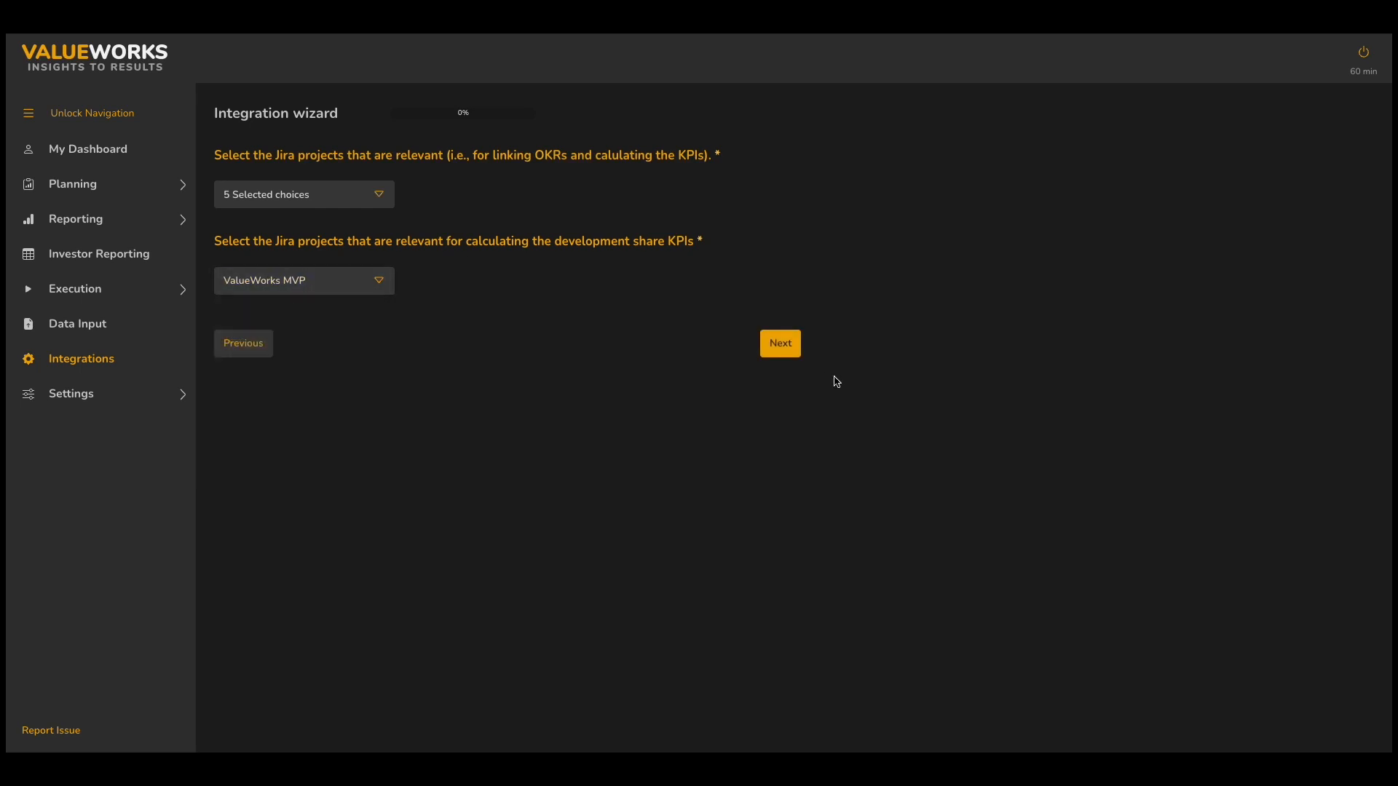
pyautogui.click(779, 350)
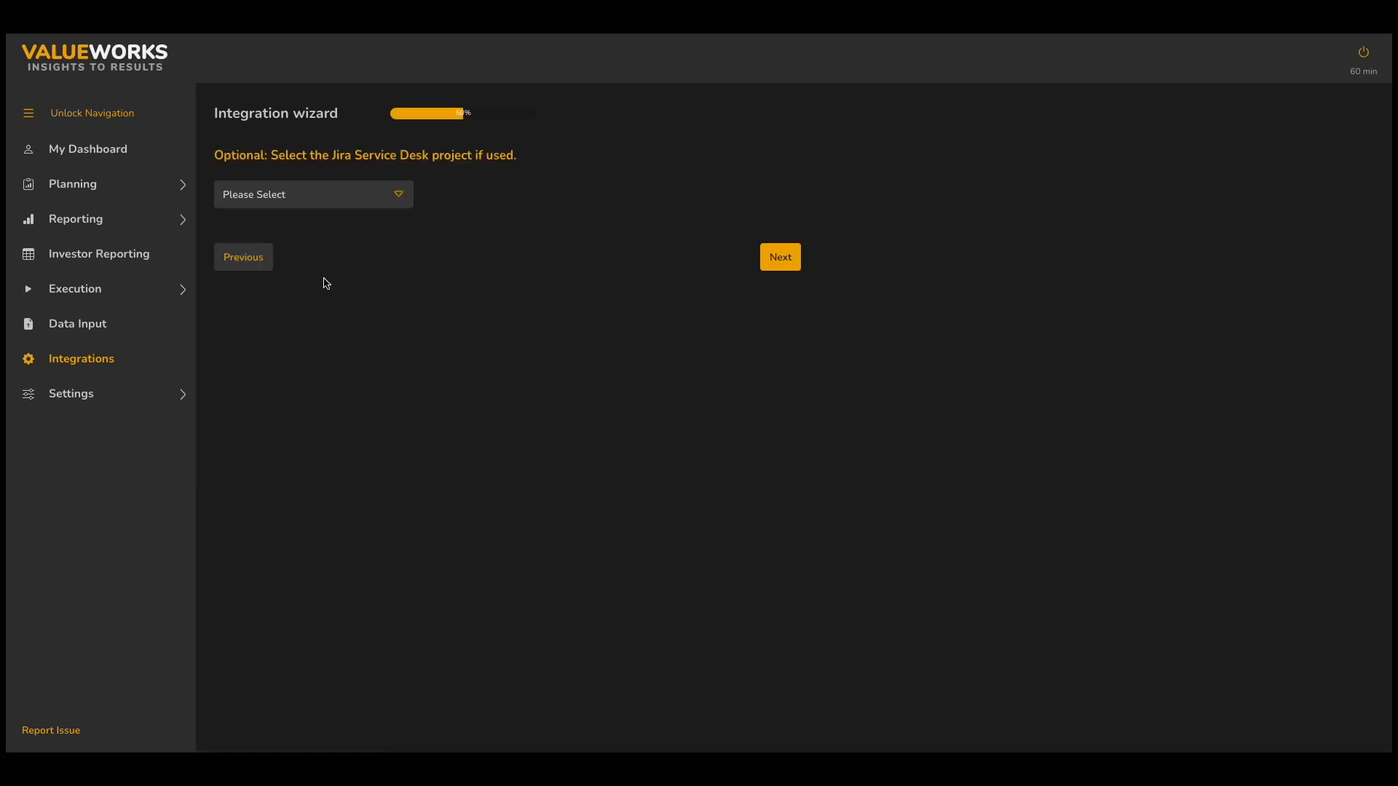
# Choose ValueWorks Support as the Service Desk project and finish the Jira wizard.
pyautogui.click(367, 201)
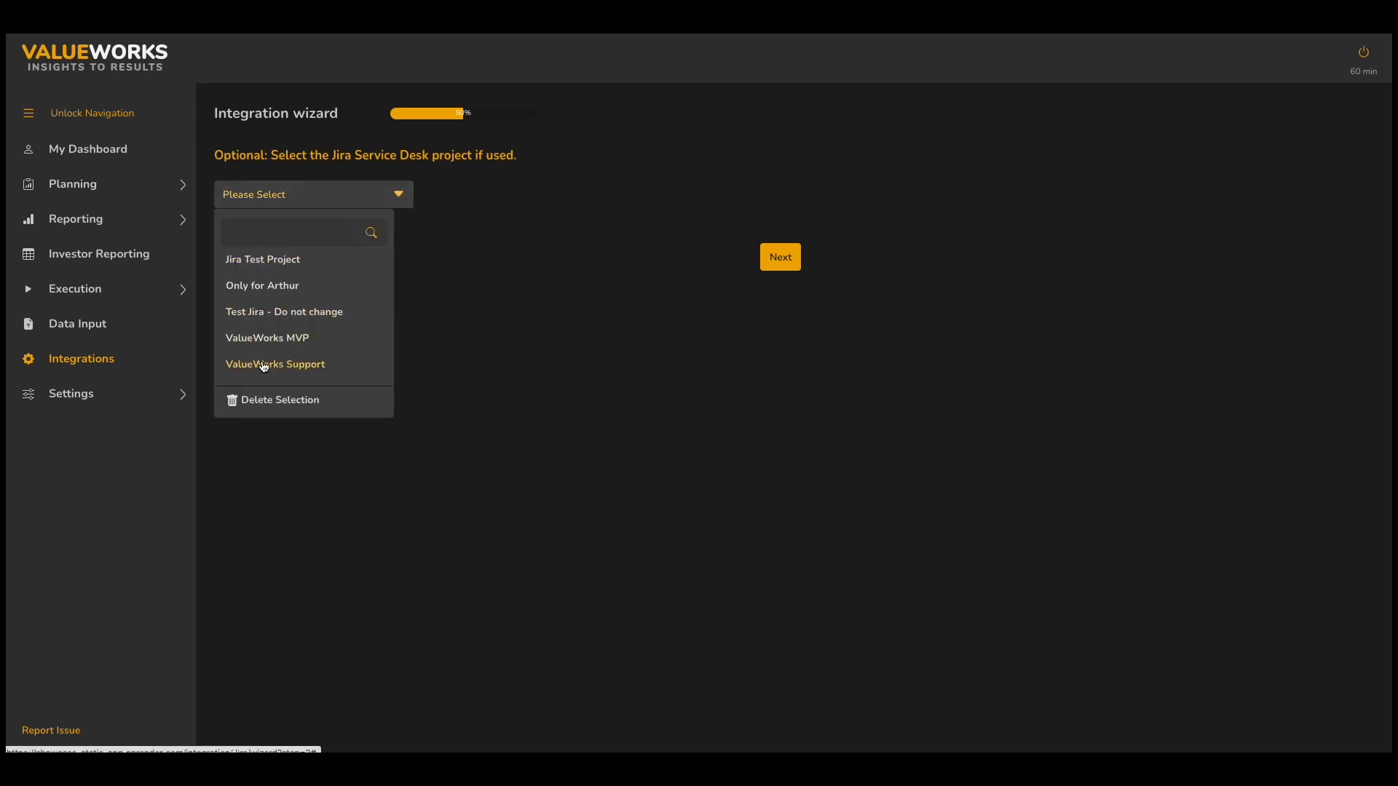
pyautogui.click(297, 370)
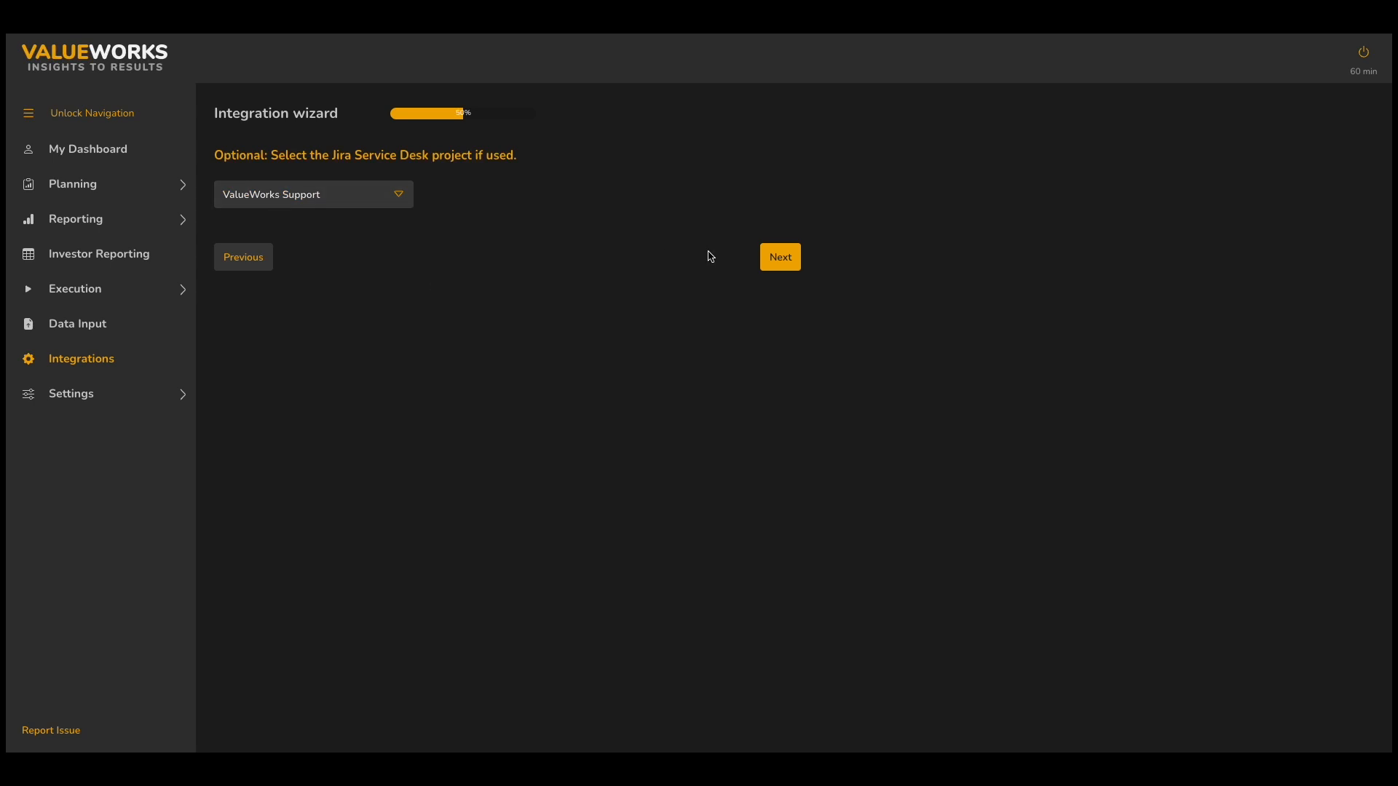
pyautogui.click(778, 258)
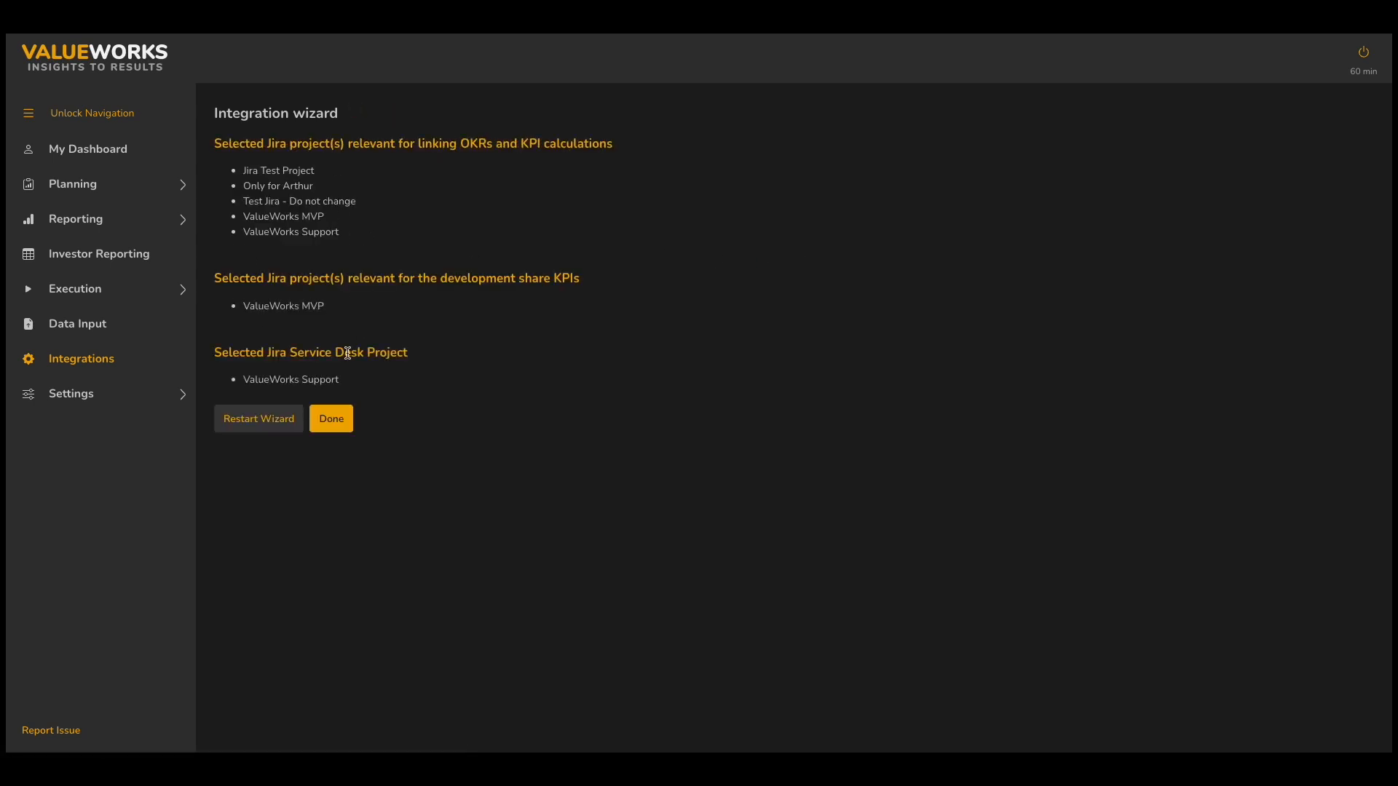
pyautogui.click(332, 419)
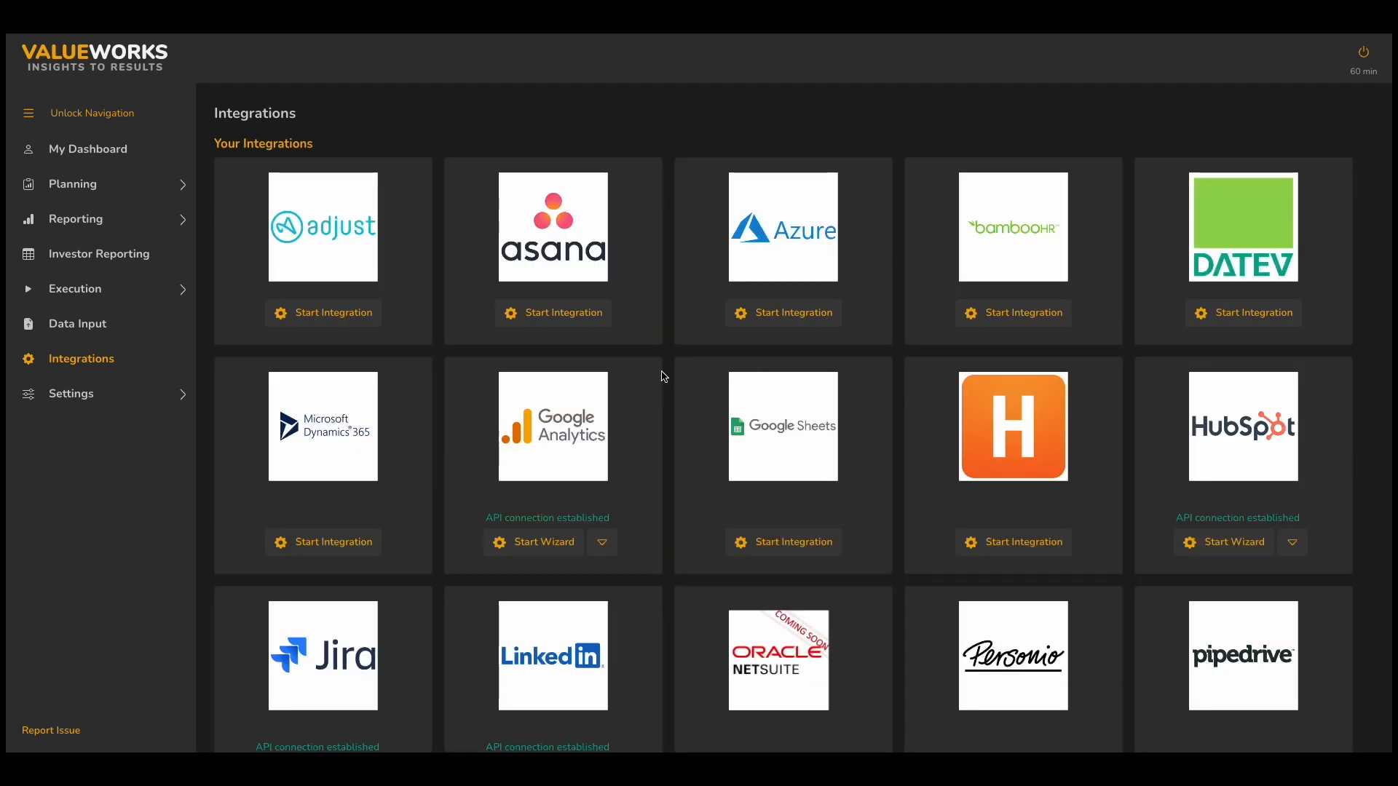
# Start the Personio integration, read its API credential instructions, and open the credentials entry.
pyautogui.scroll(-2, 668, 370)
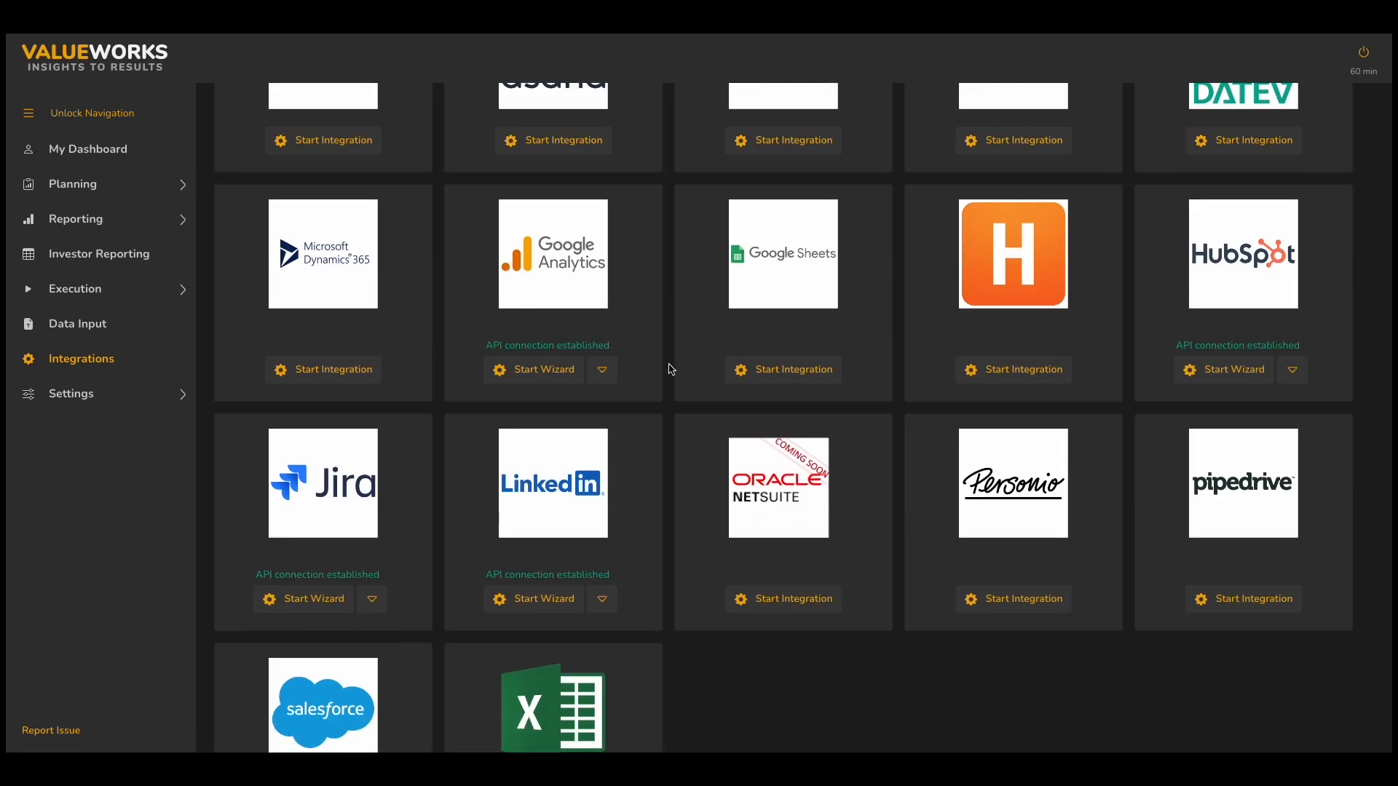
pyautogui.click(1016, 607)
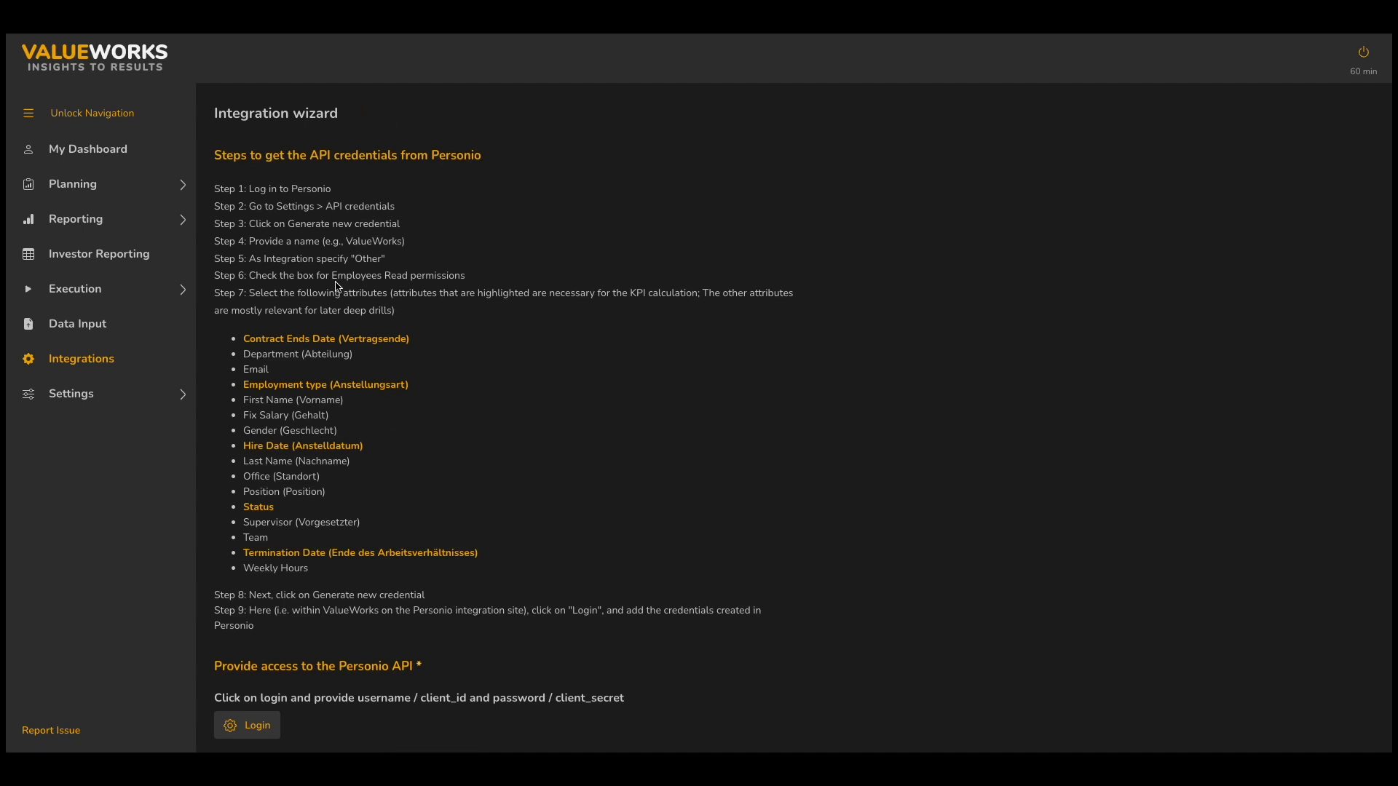
pyautogui.scroll(-1, 337, 286)
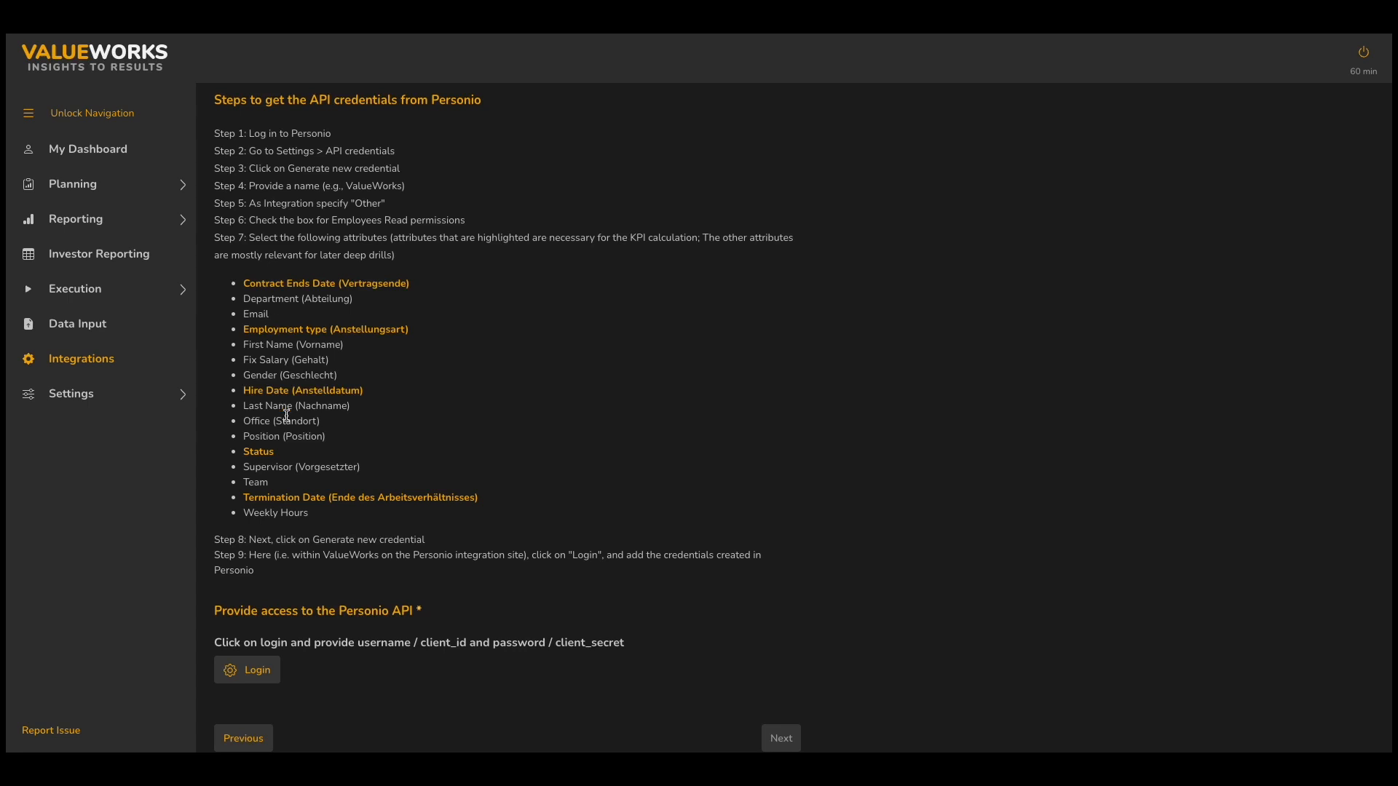
pyautogui.scroll(-1, 288, 414)
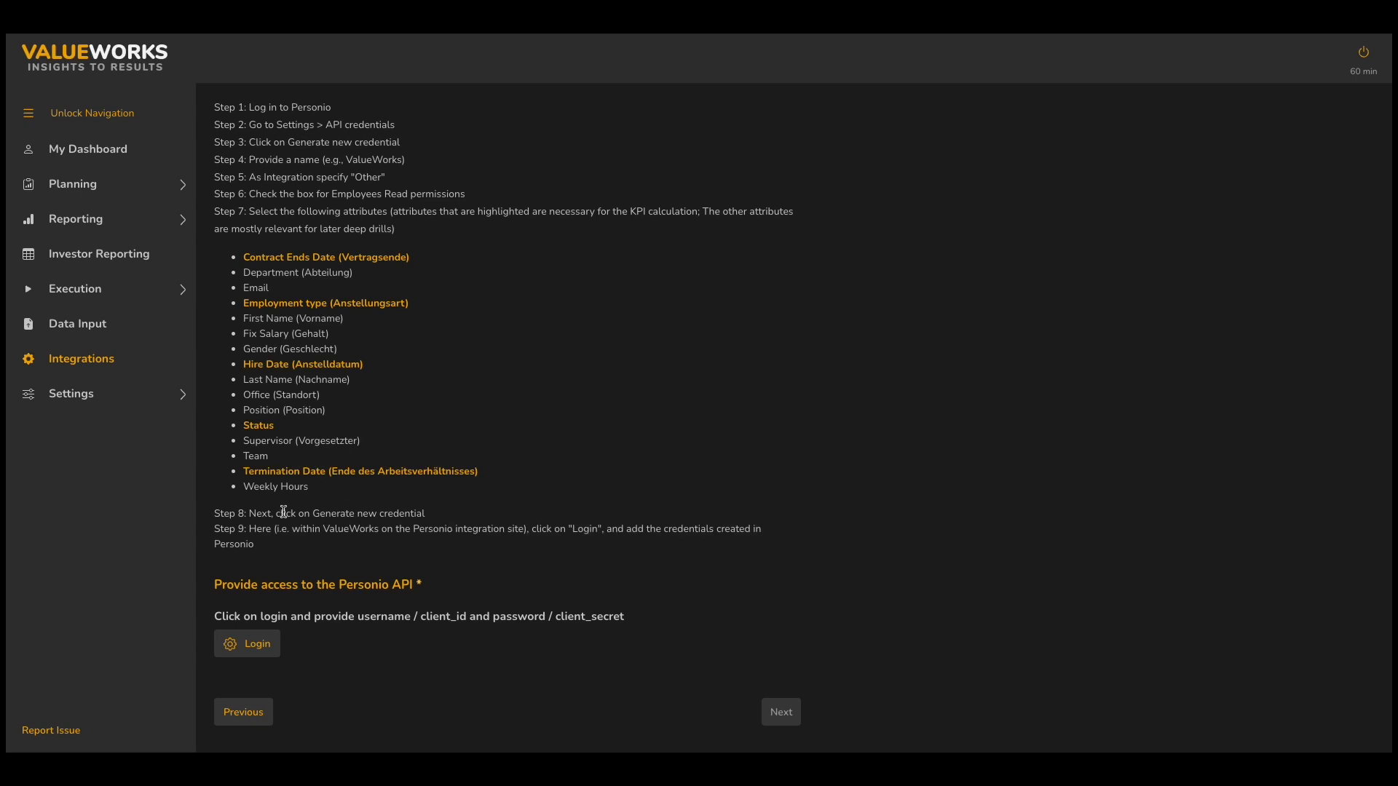
pyautogui.click(257, 648)
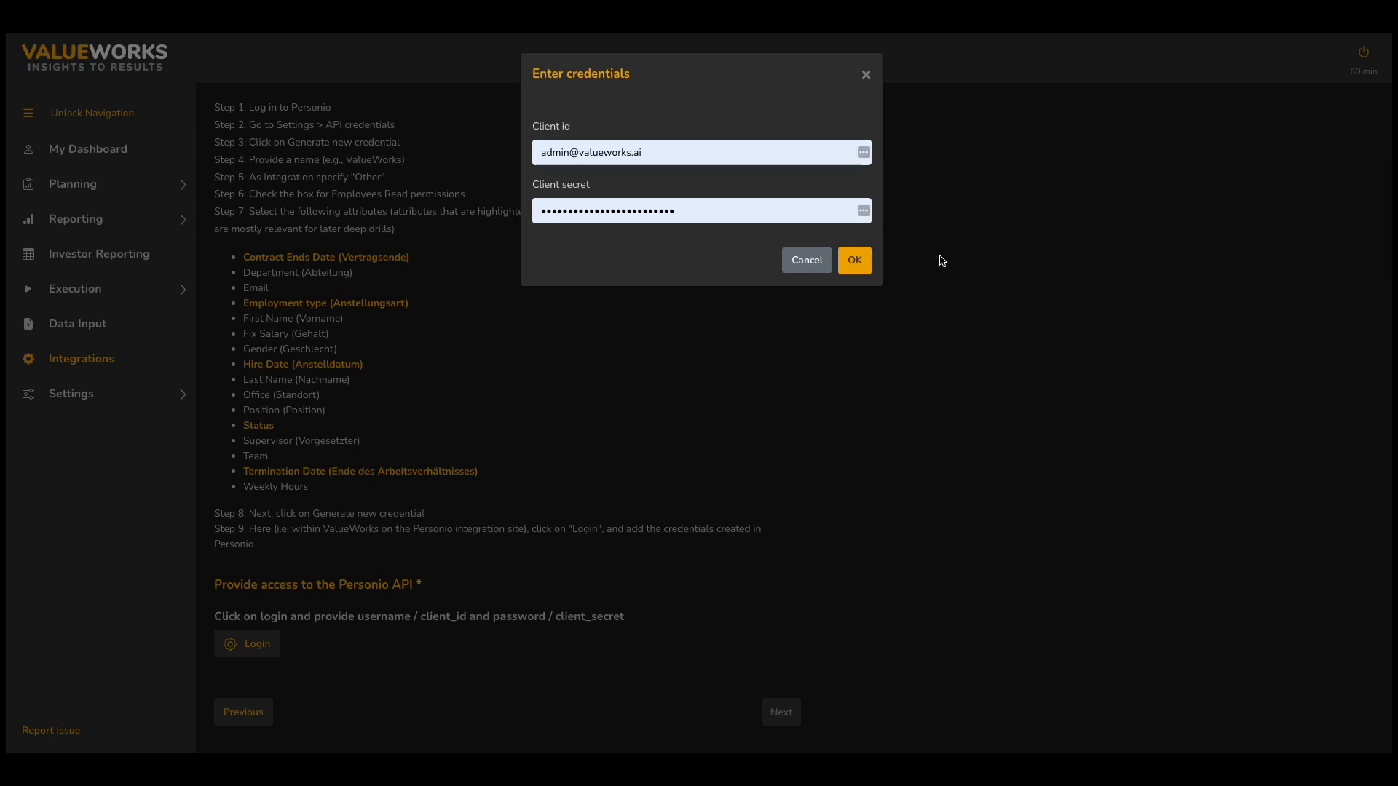
# Paste the Personio client ID and client secret, submit them, and dismiss Chrome's password prompt.
pyautogui.tripleClick(674, 152)
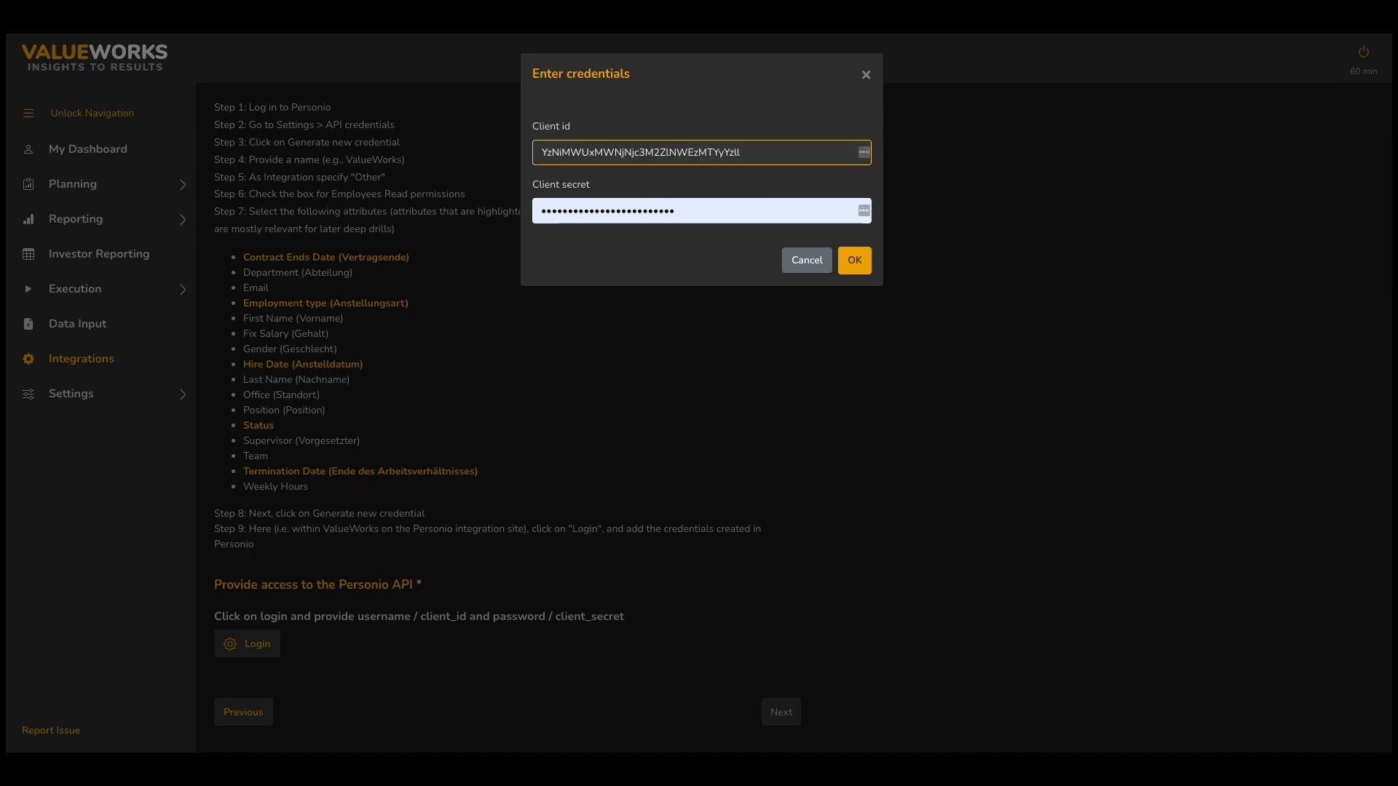
pyautogui.click(674, 210)
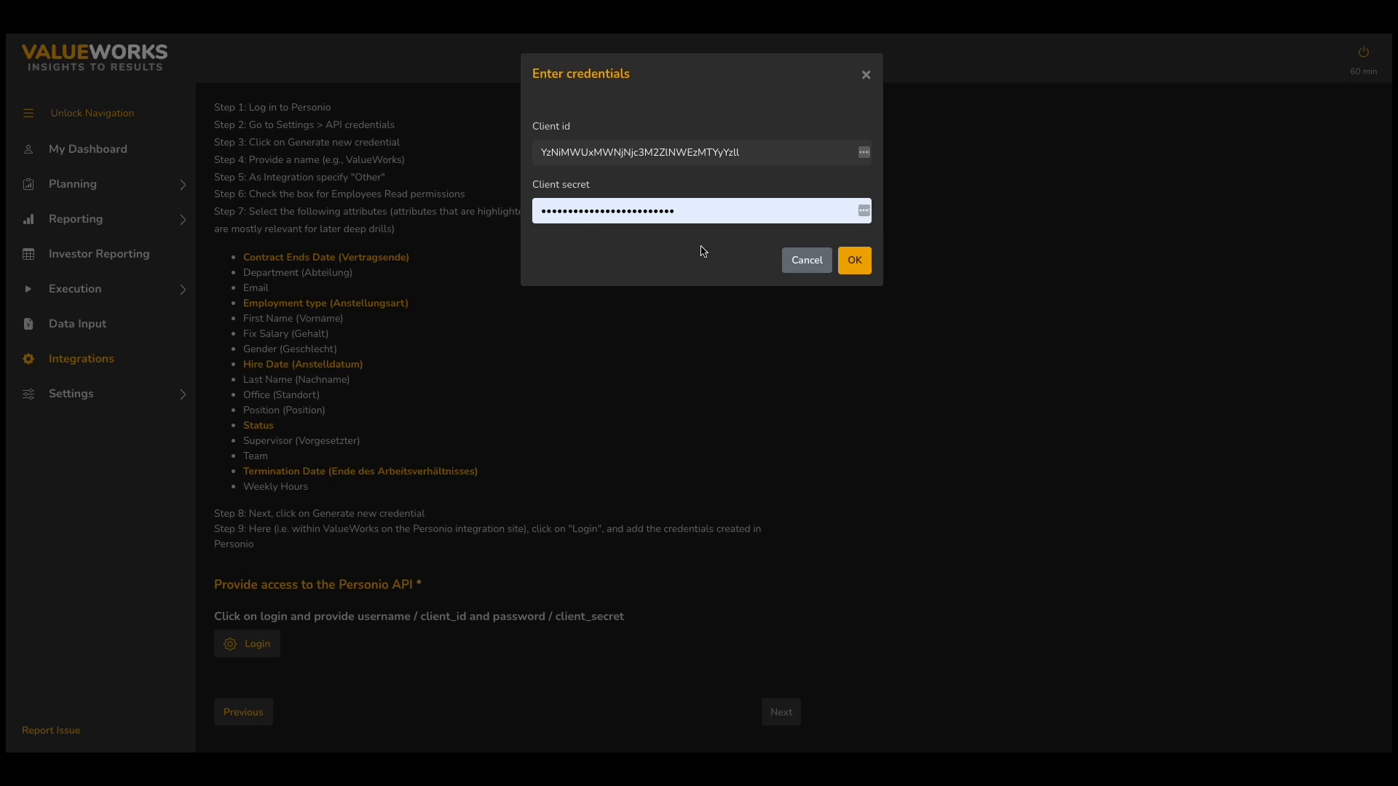
pyautogui.tripleClick(715, 211)
pyautogui.hotkey('ctrl', 'v')
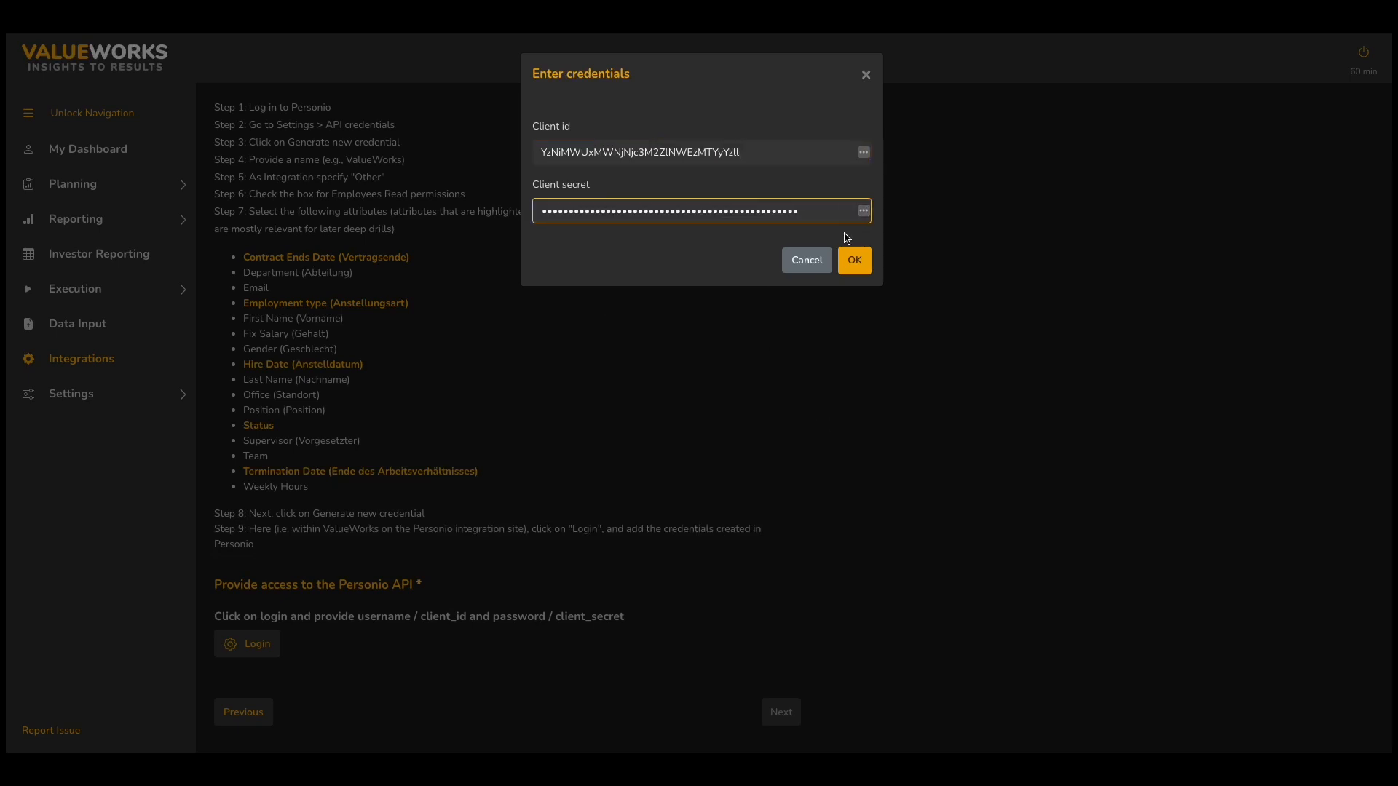
pyautogui.click(856, 263)
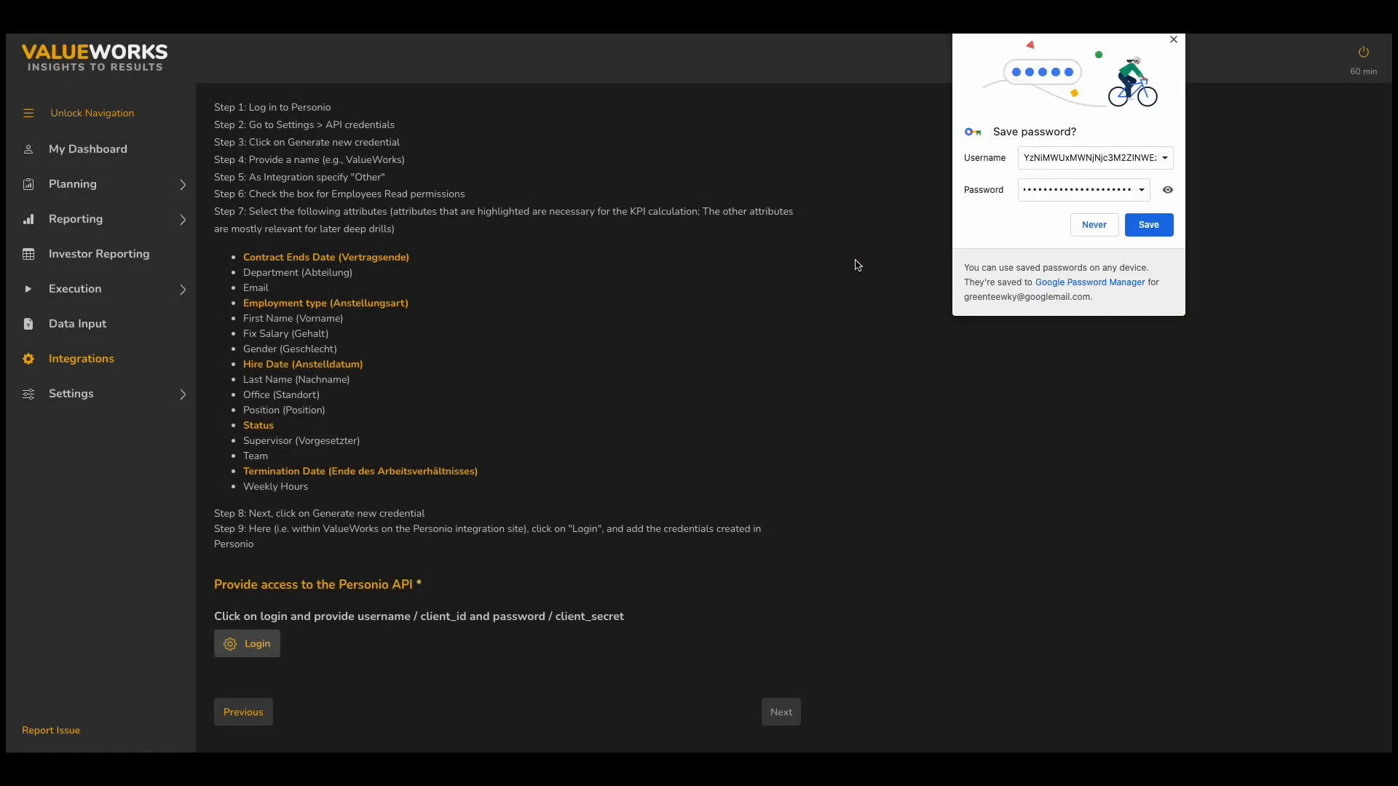
pyautogui.click(1173, 42)
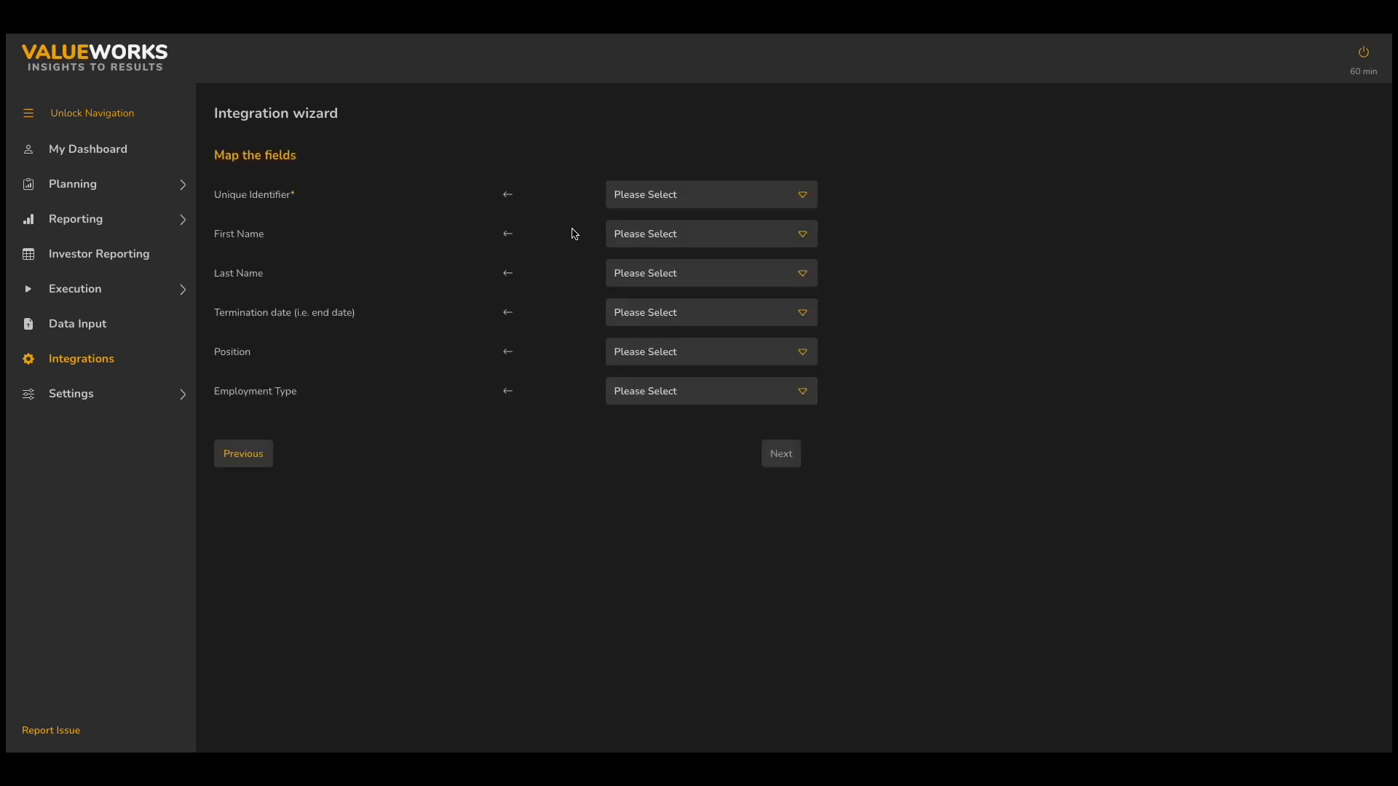
# Map Unique Identifier, First Name and Last Name to Personio's ID, First name and Last name.
pyautogui.click(648, 200)
pyautogui.click(626, 232)
pyautogui.write('id')
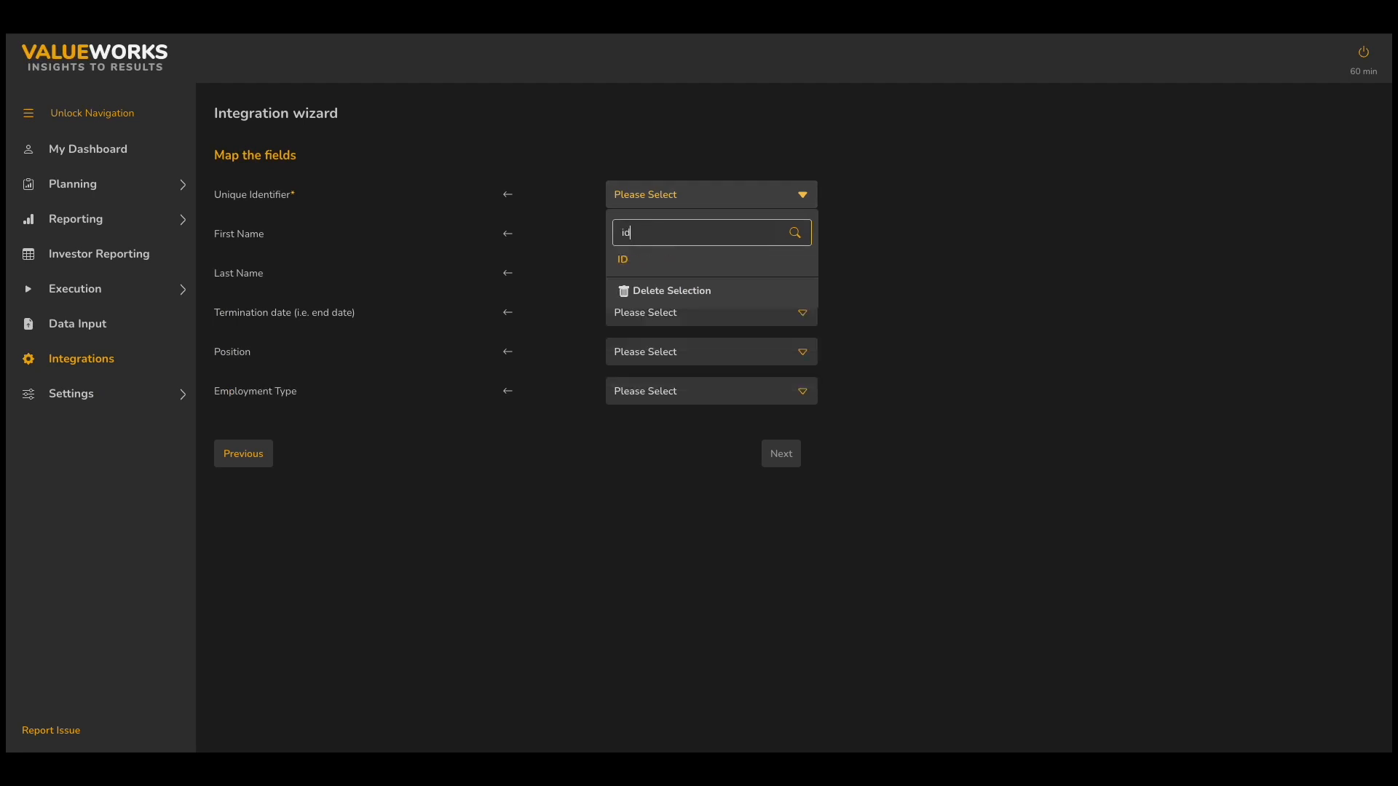
pyautogui.click(623, 260)
pyautogui.click(659, 244)
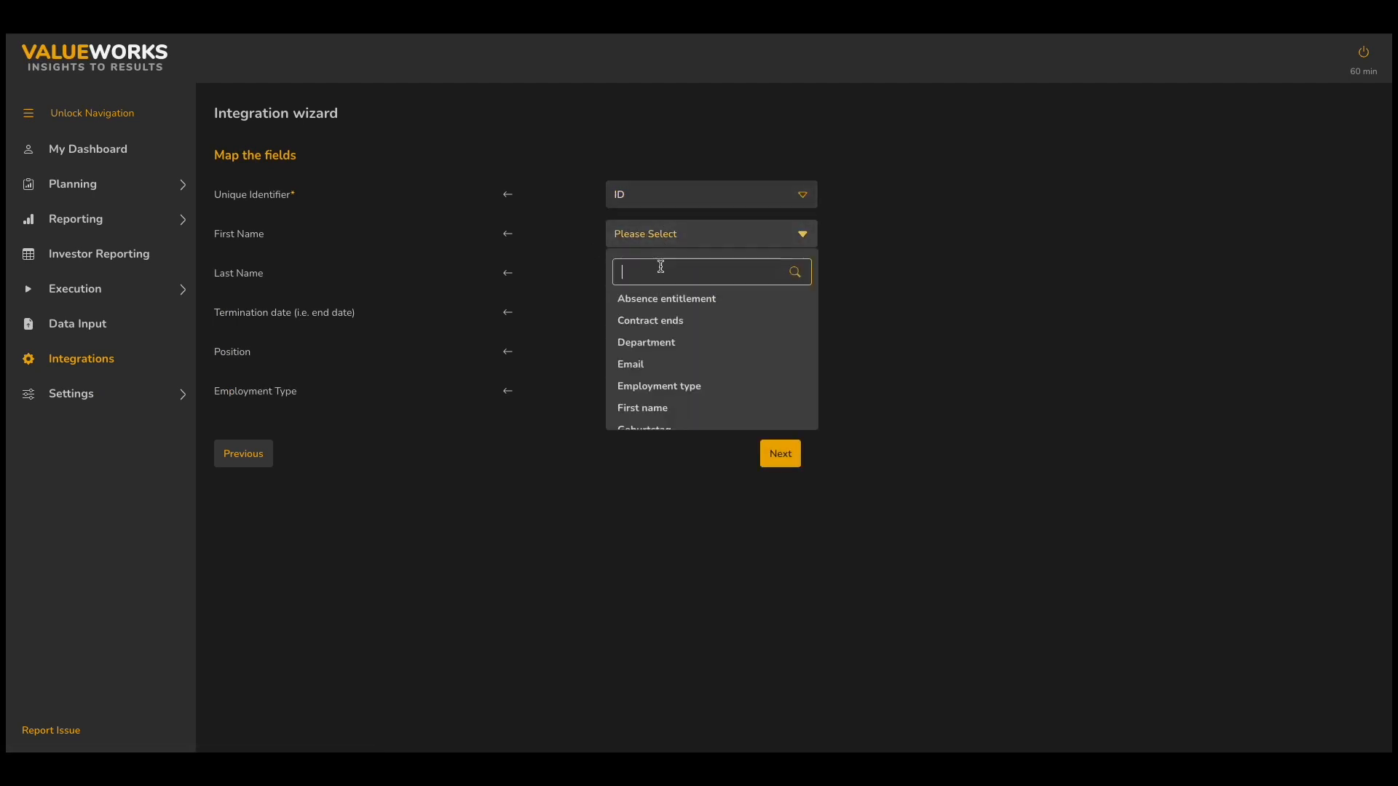
pyautogui.write('fir')
pyautogui.click(653, 302)
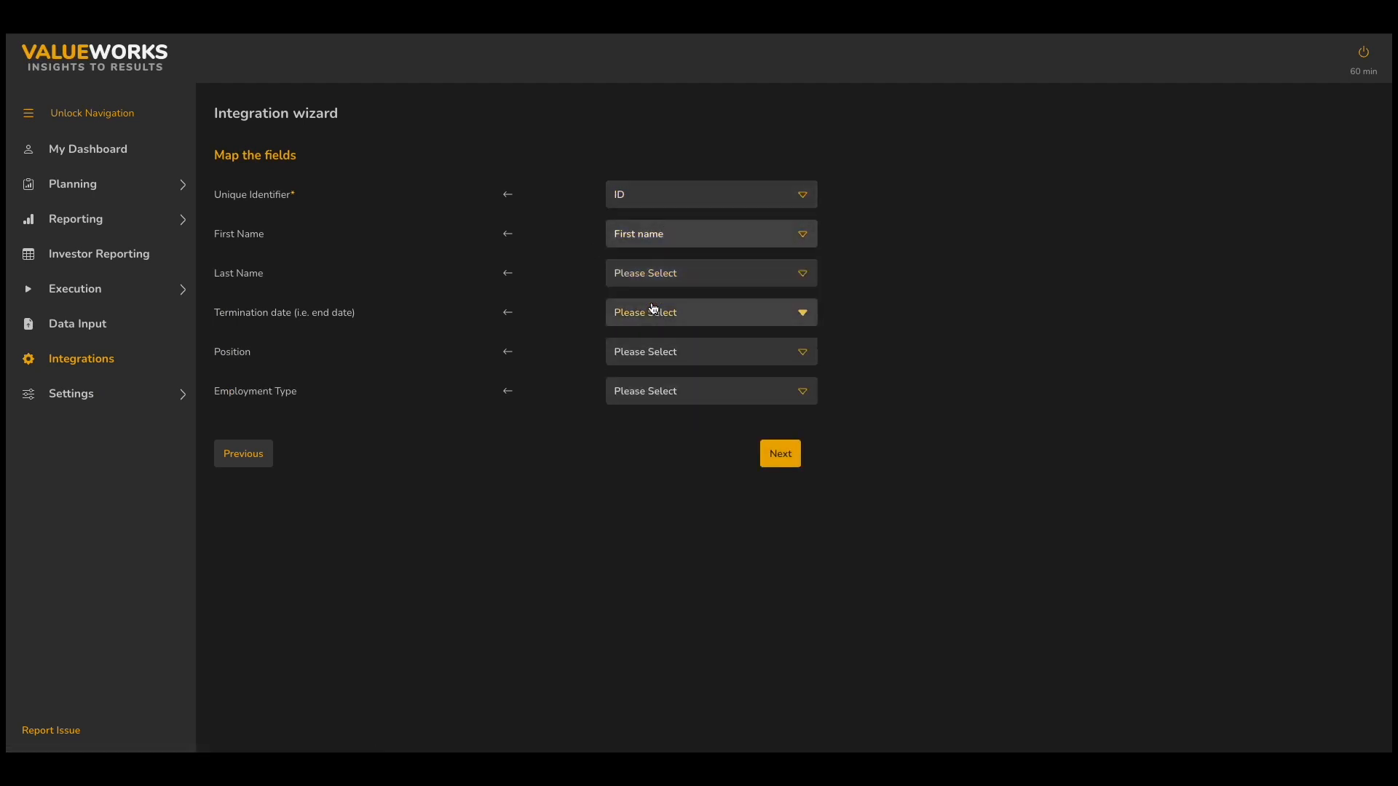
pyautogui.click(655, 273)
pyautogui.click(650, 312)
pyautogui.write('las')
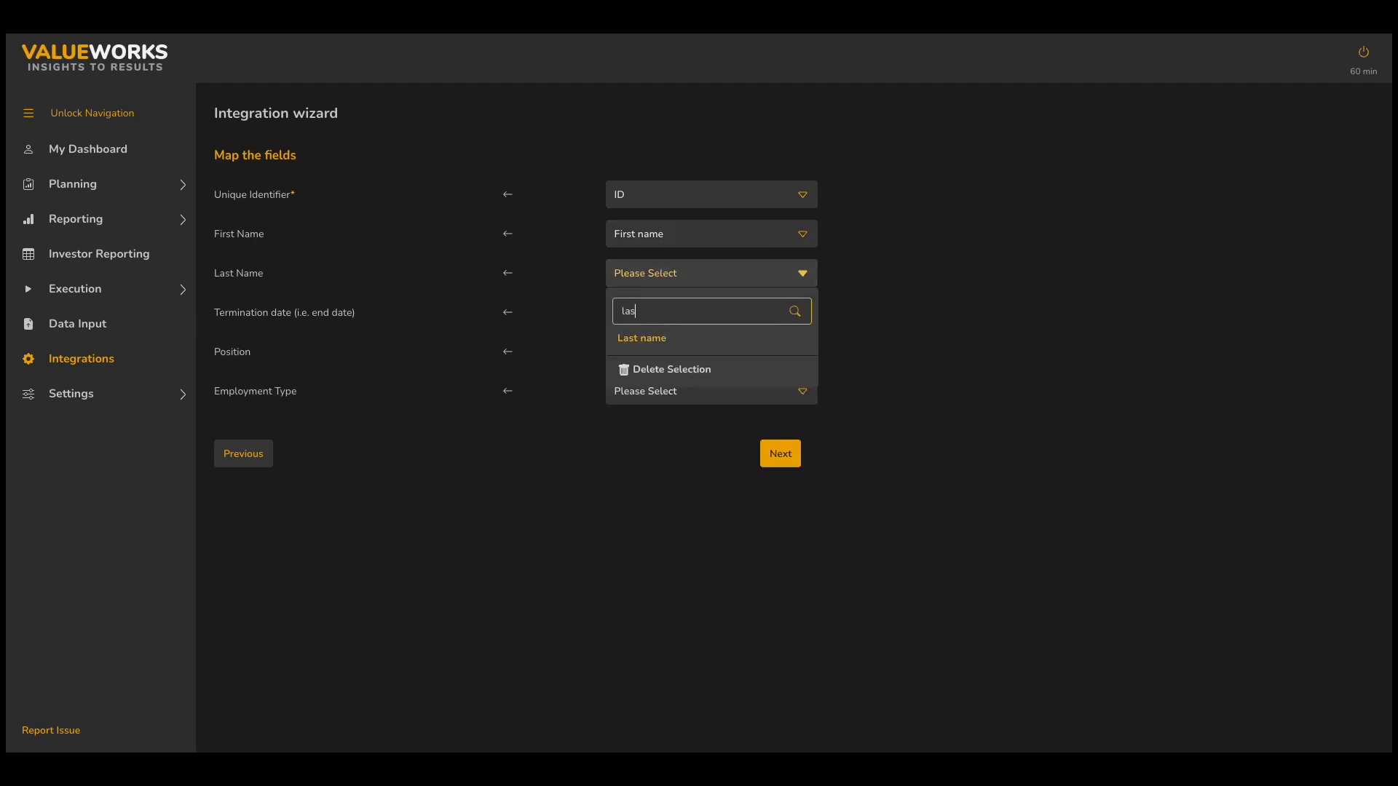
pyautogui.click(648, 338)
# Map Termination date, Position and Employment Type to their Personio attributes and continue.
pyautogui.click(661, 313)
pyautogui.click(655, 350)
pyautogui.write('t')
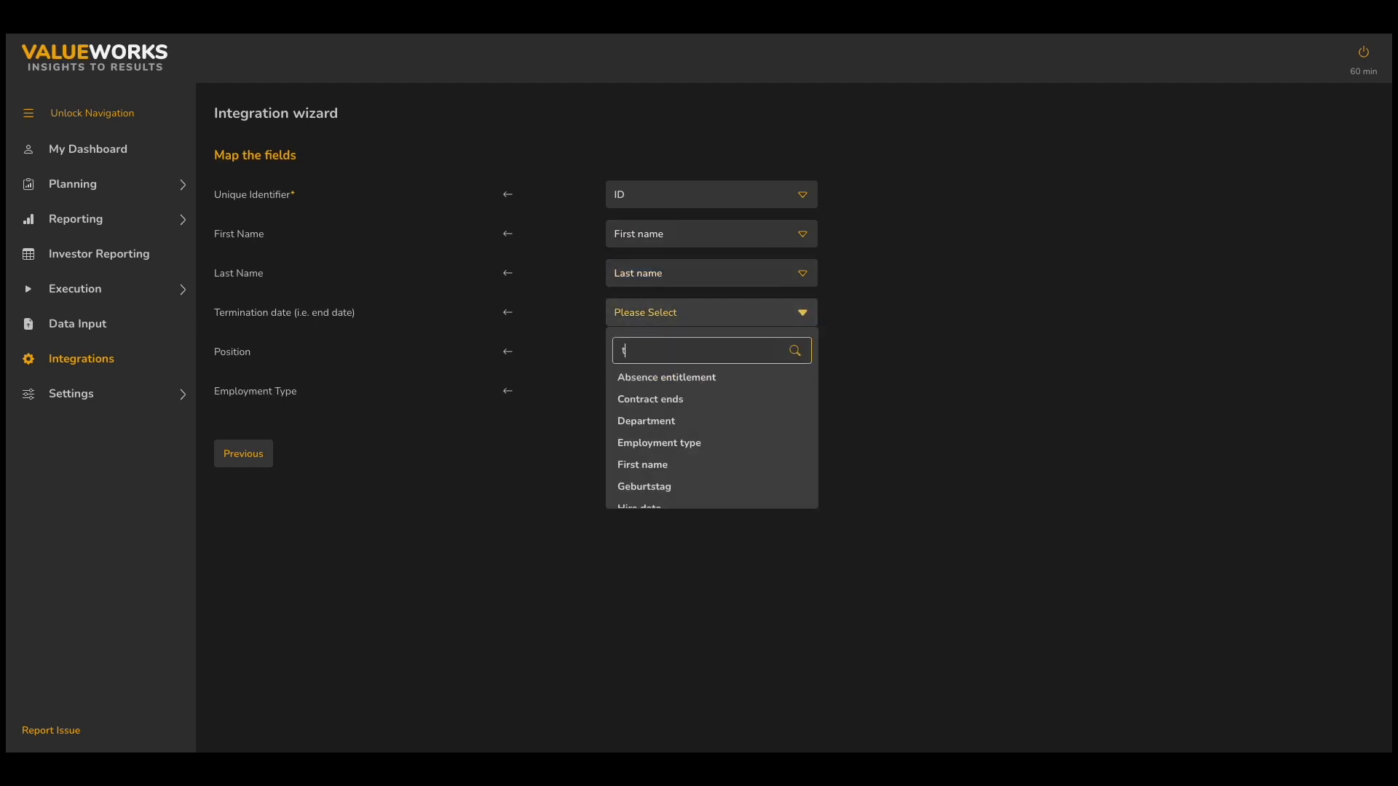
pyautogui.write('erm')
pyautogui.click(662, 377)
pyautogui.click(680, 353)
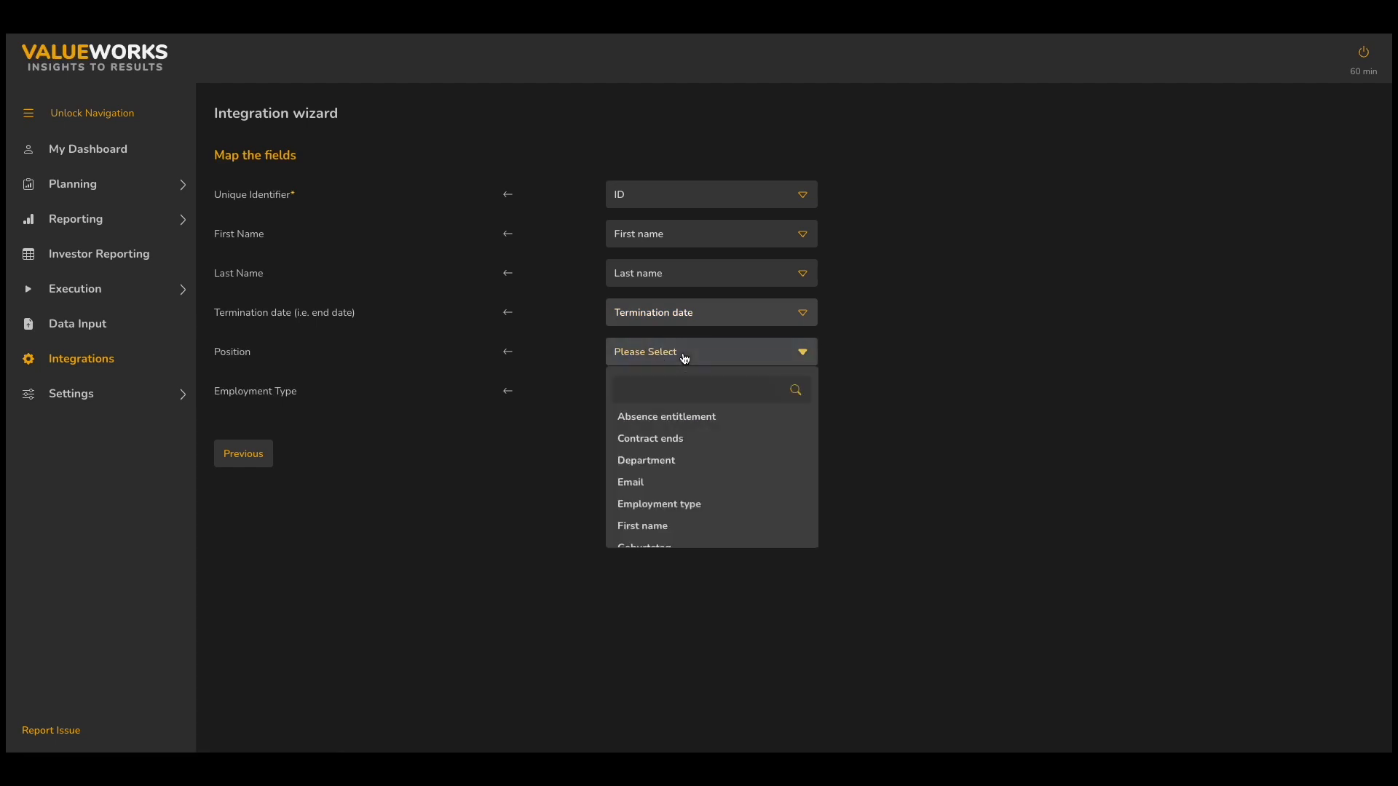
pyautogui.click(690, 389)
pyautogui.write('pos')
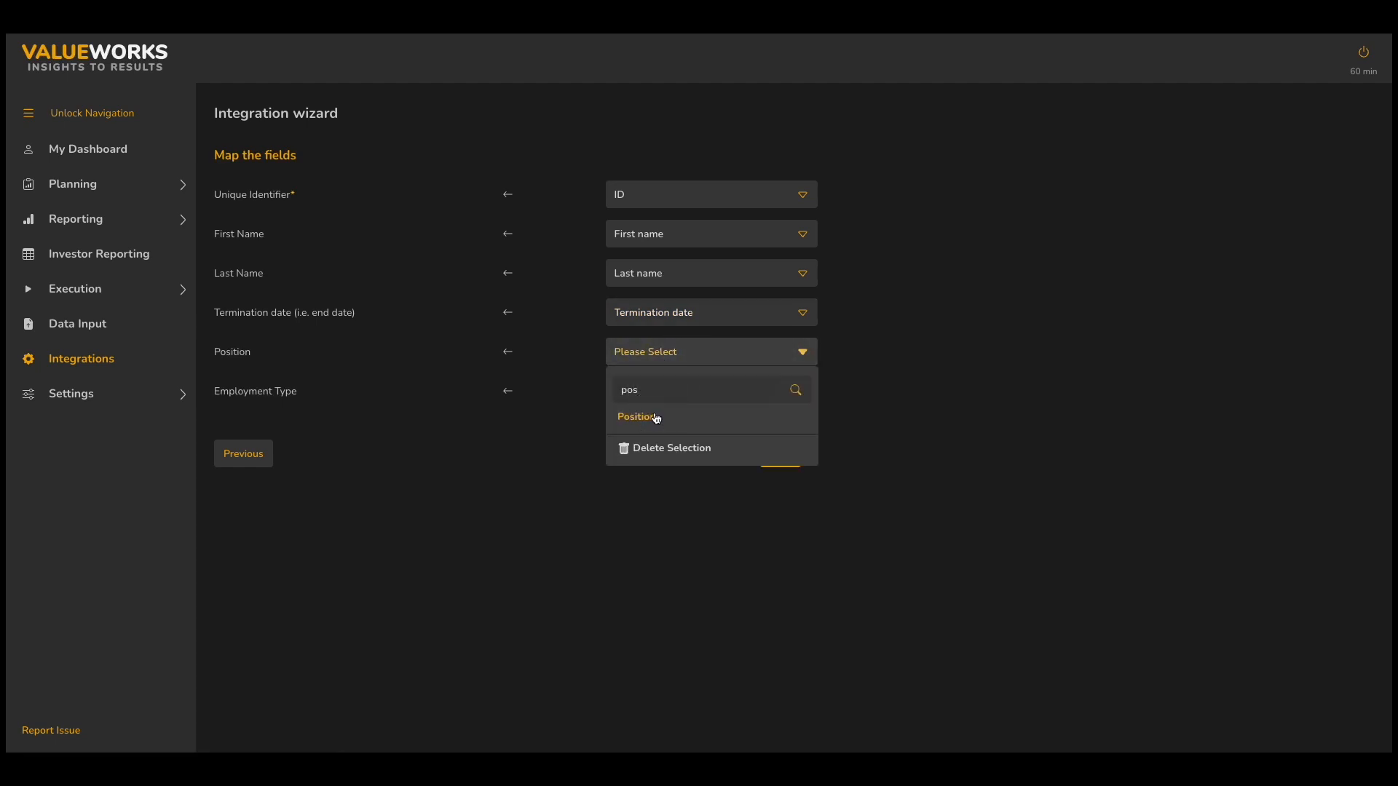
pyautogui.click(655, 416)
pyautogui.click(660, 396)
pyautogui.click(655, 427)
pyautogui.write('emo')
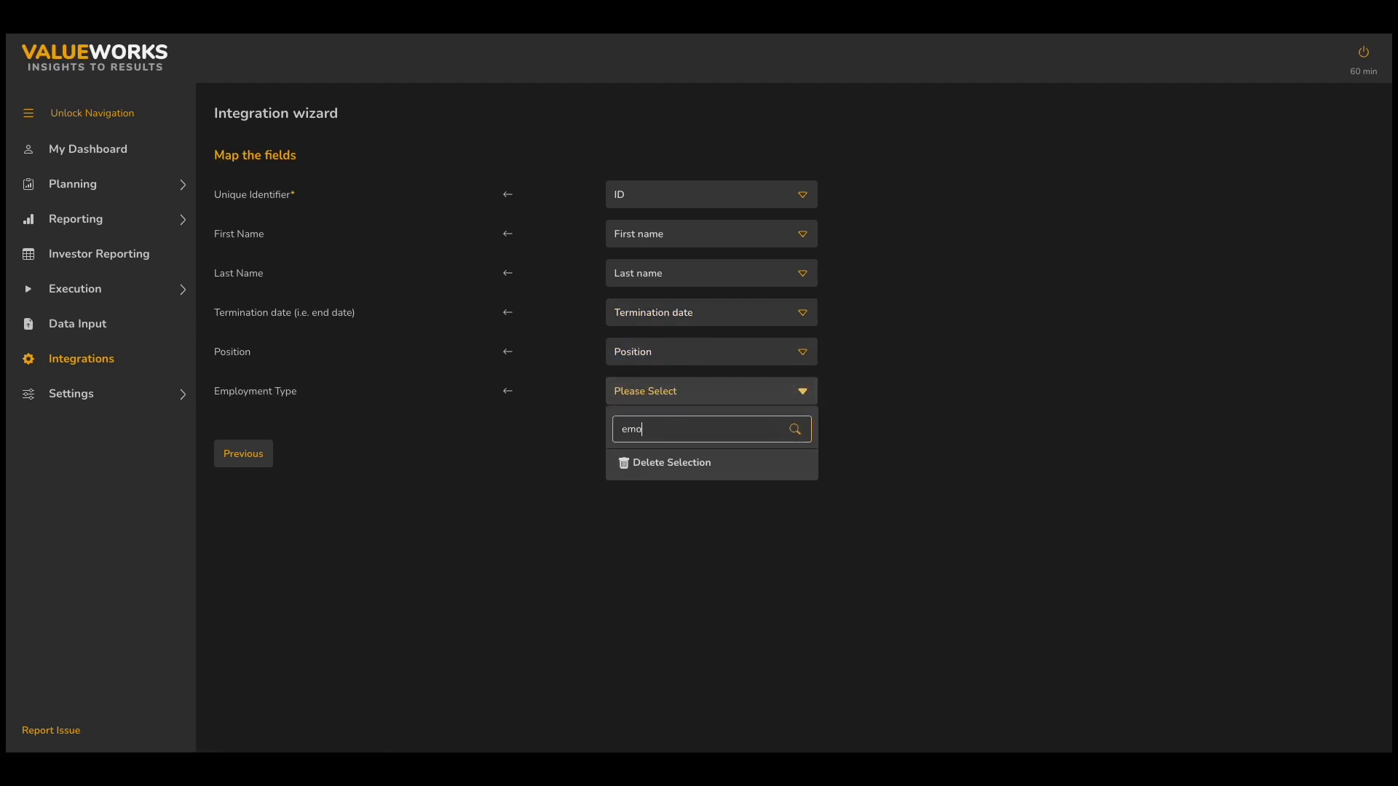
pyautogui.press('BackSpace')
pyautogui.click(642, 502)
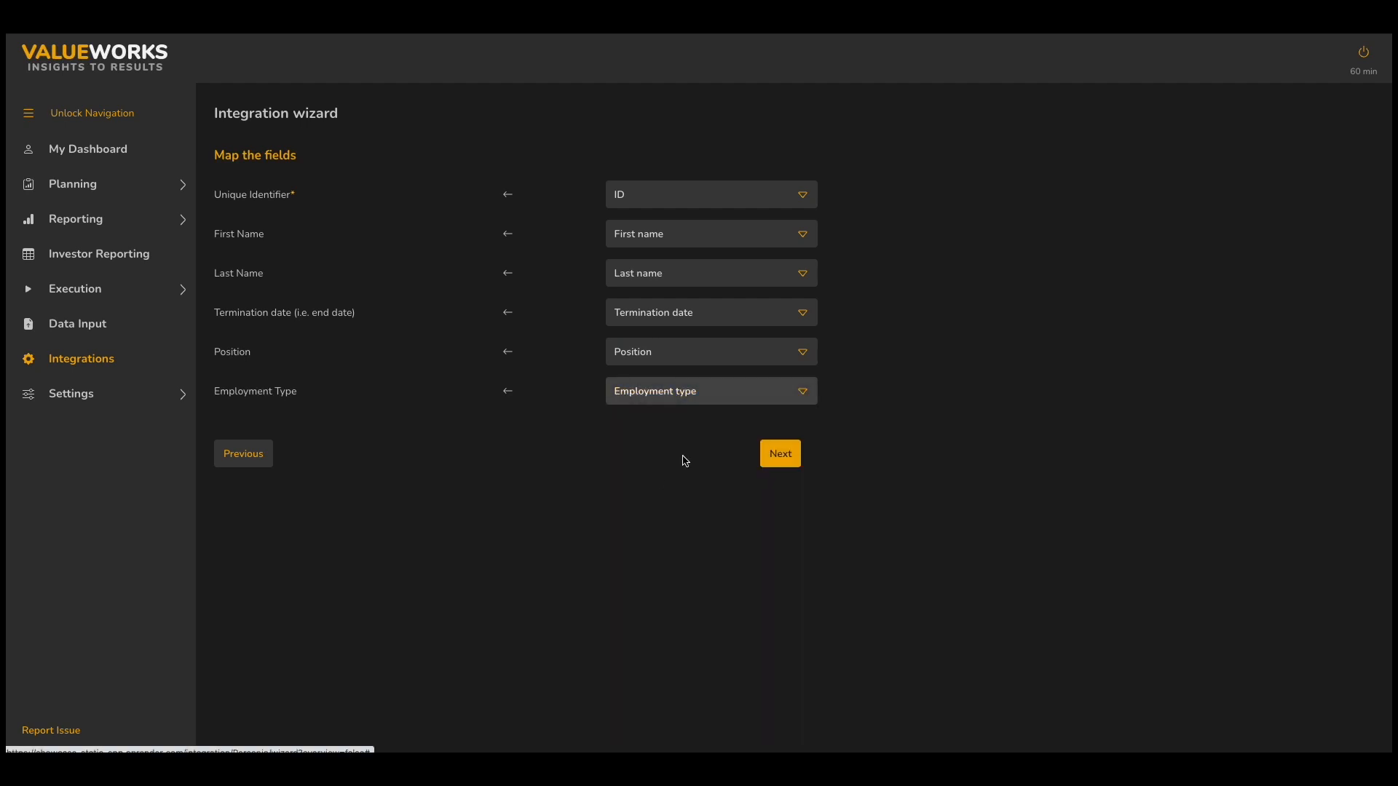
pyautogui.click(782, 456)
# Finish the Personio wizard, then launch the DATEV integration from its Integrations tile.
pyautogui.click(344, 353)
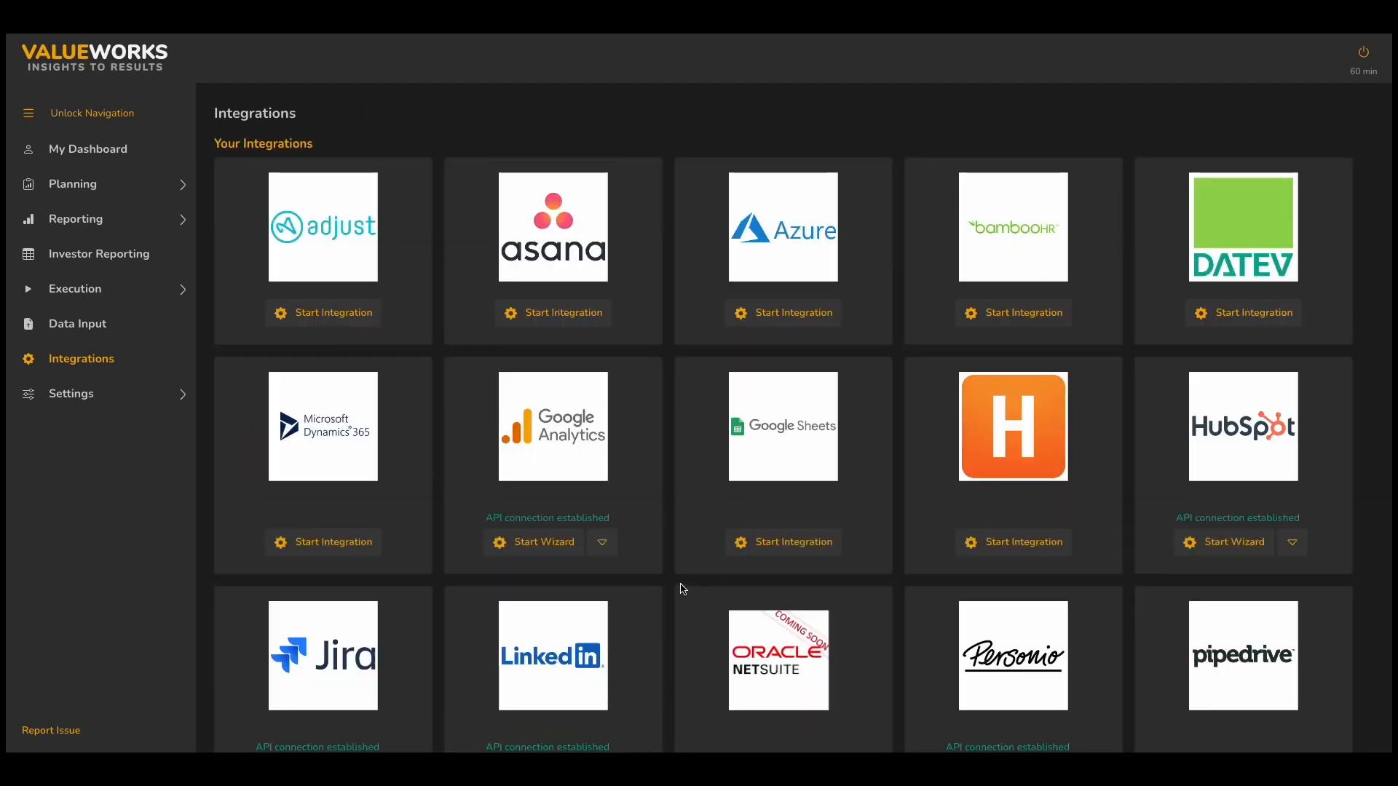
pyautogui.scroll(-1, 683, 589)
pyautogui.scroll(-3, 683, 589)
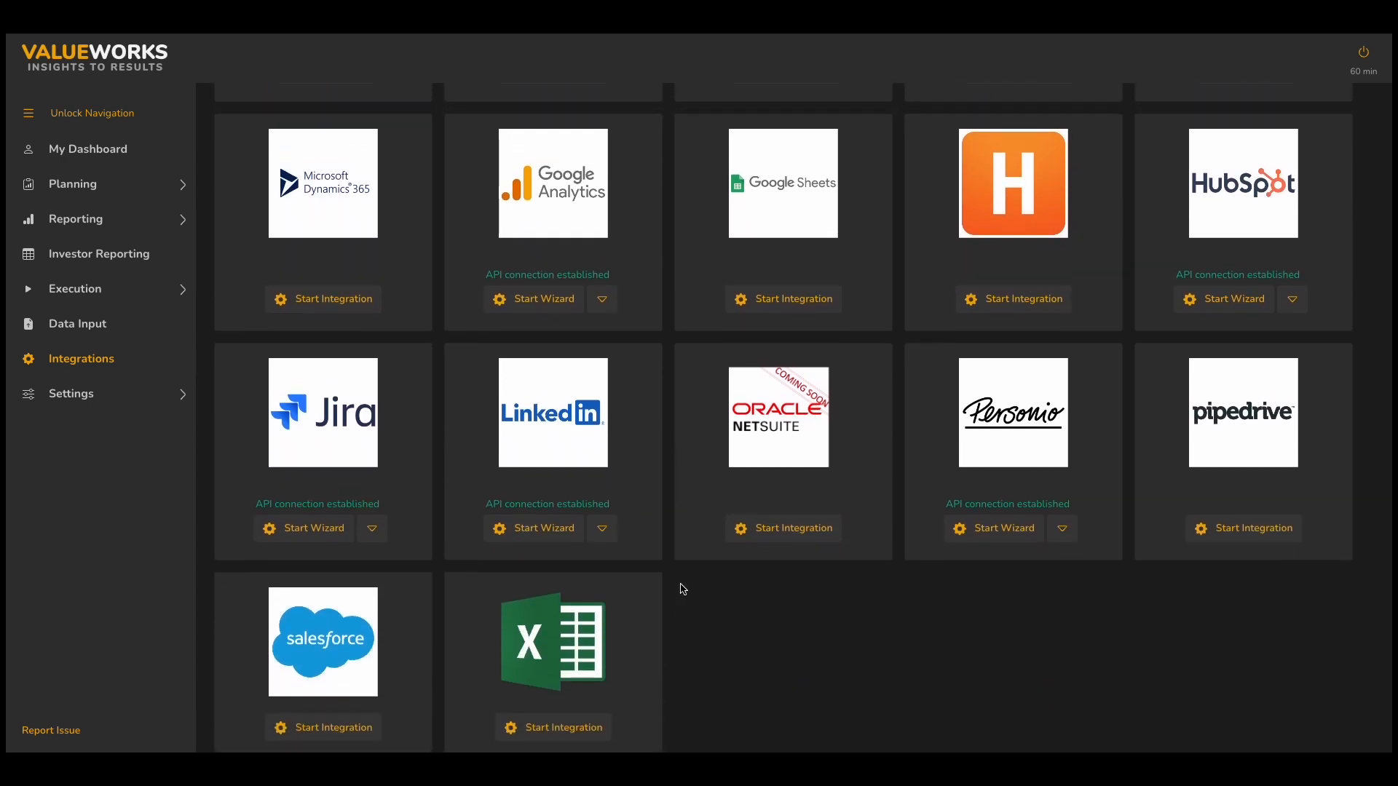
pyautogui.scroll(3, 683, 589)
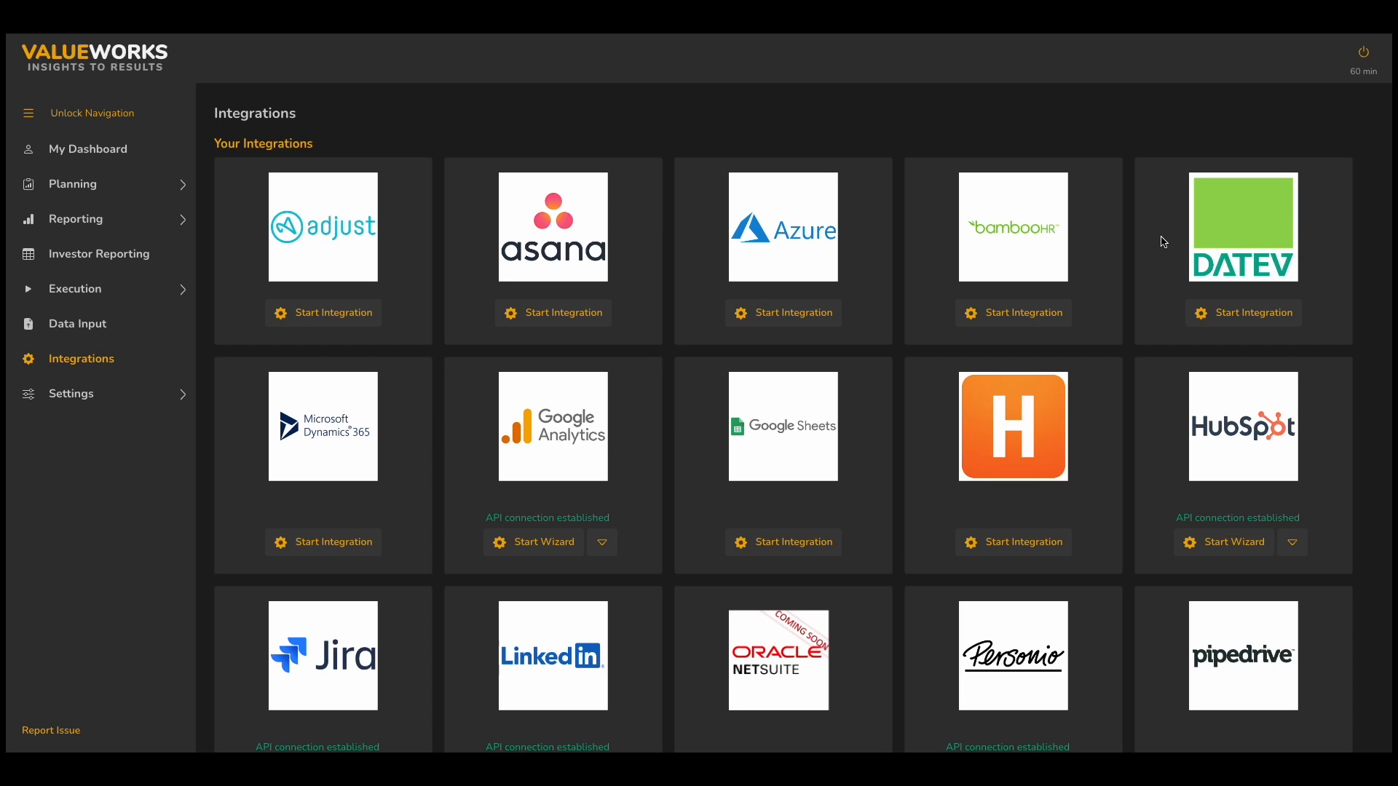
pyautogui.click(1222, 314)
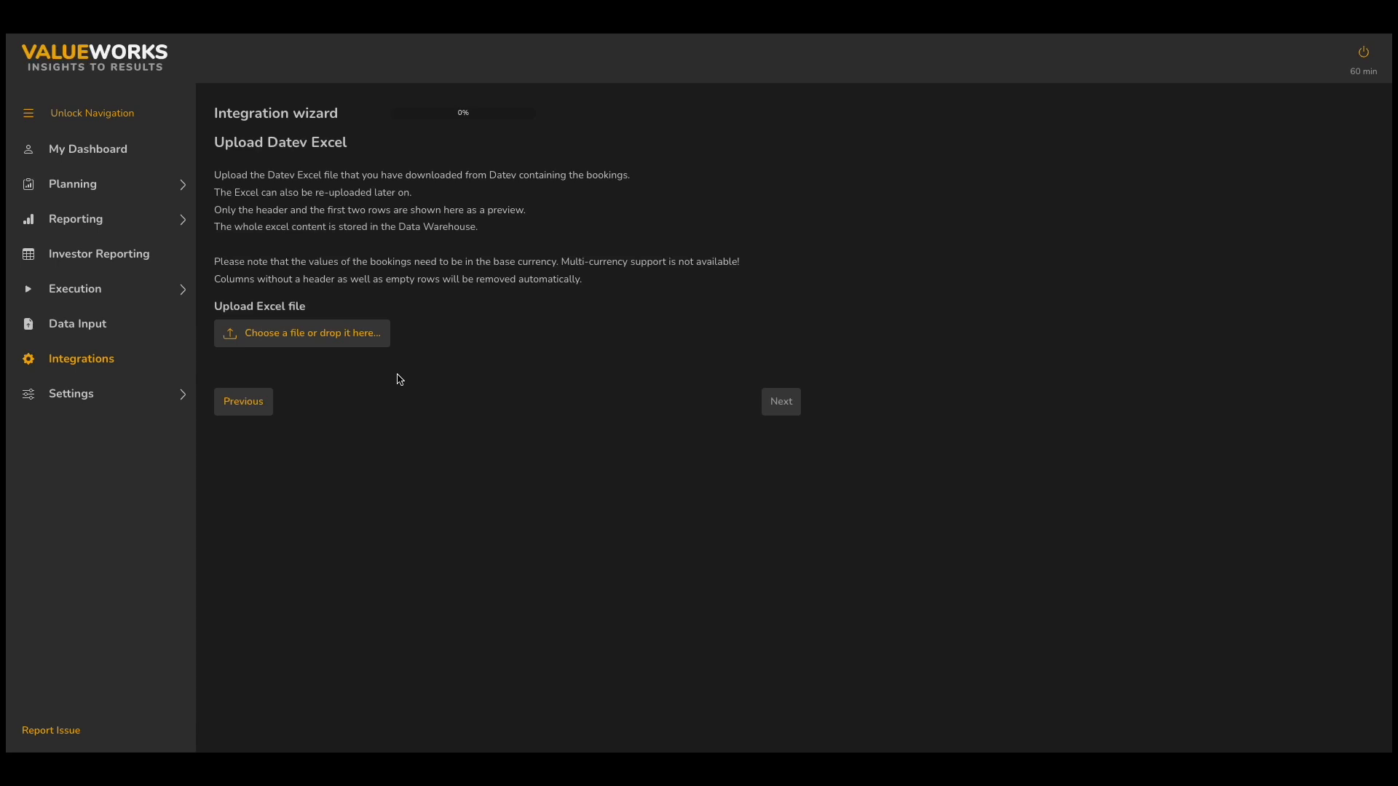
# Upload '14_2022 DATEV Export Bookings.xlsx', review its preview table, and continue.
pyautogui.click(312, 338)
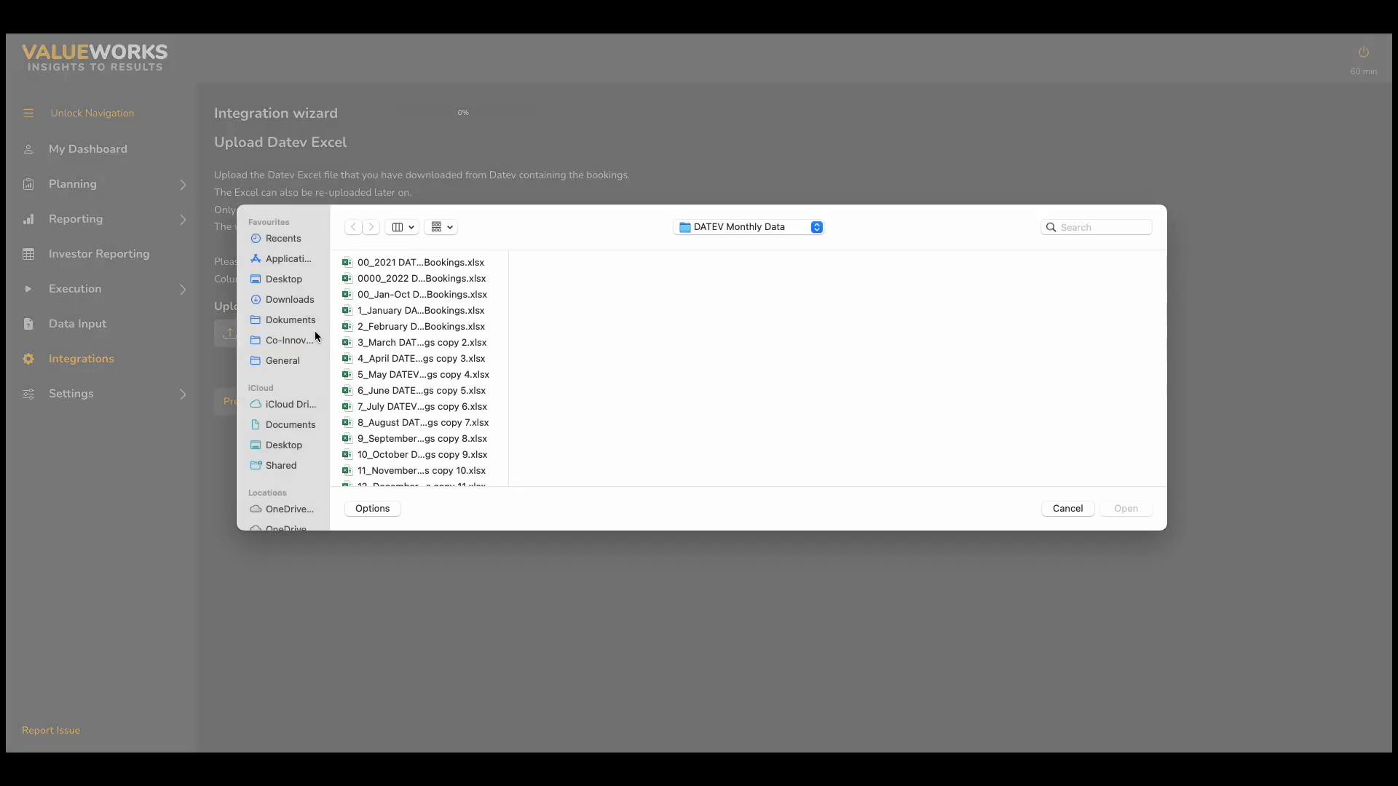
pyautogui.scroll(-3, 417, 439)
pyautogui.click(400, 472)
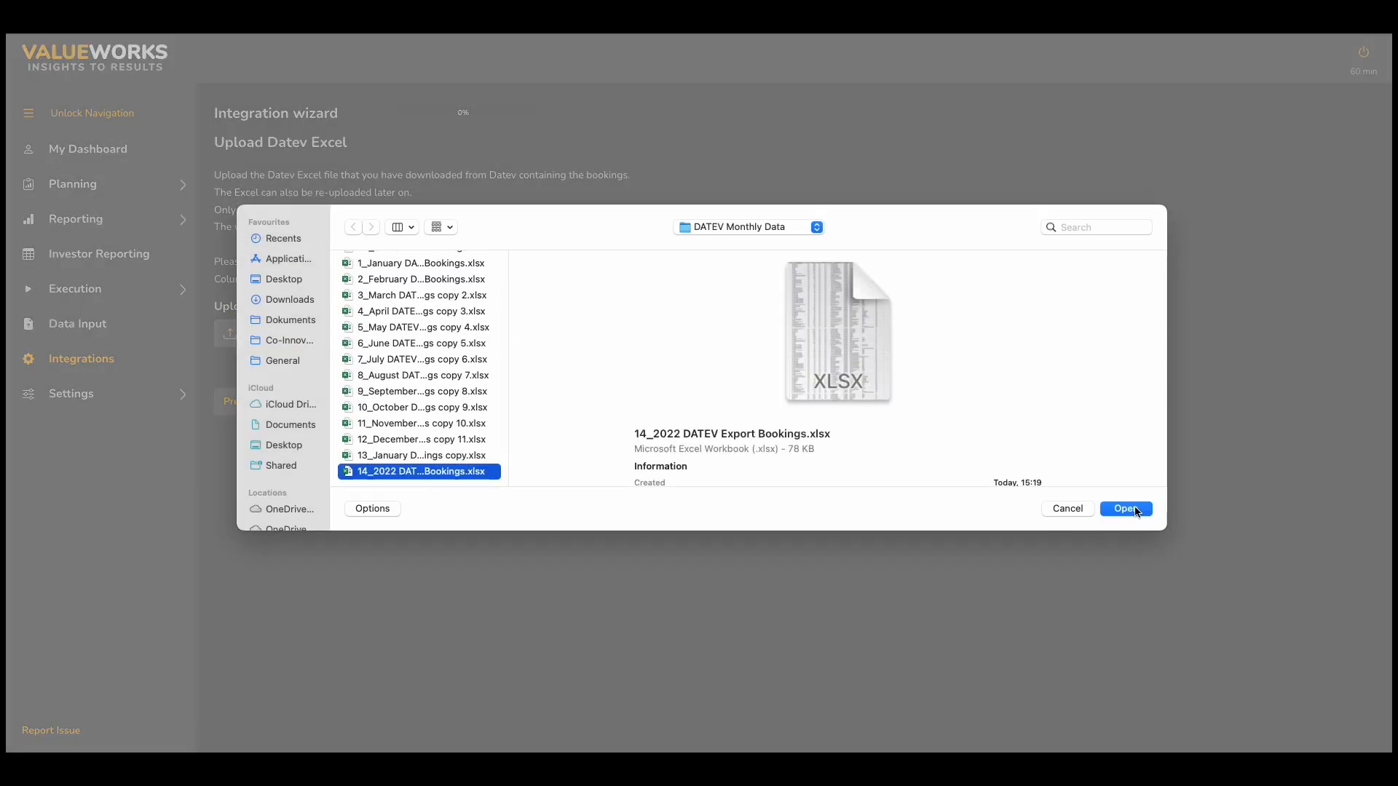
pyautogui.click(1135, 510)
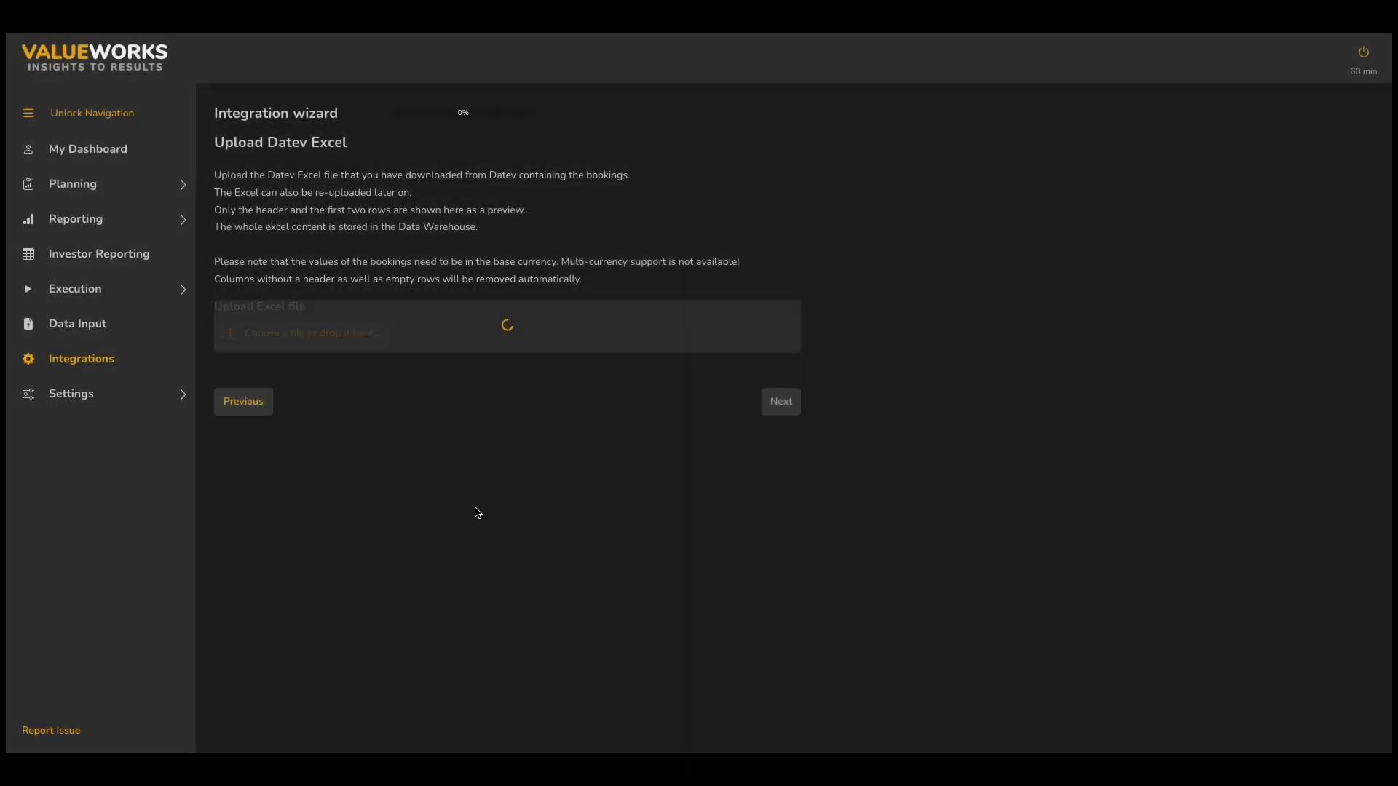
pyautogui.hscroll(5, 492, 444)
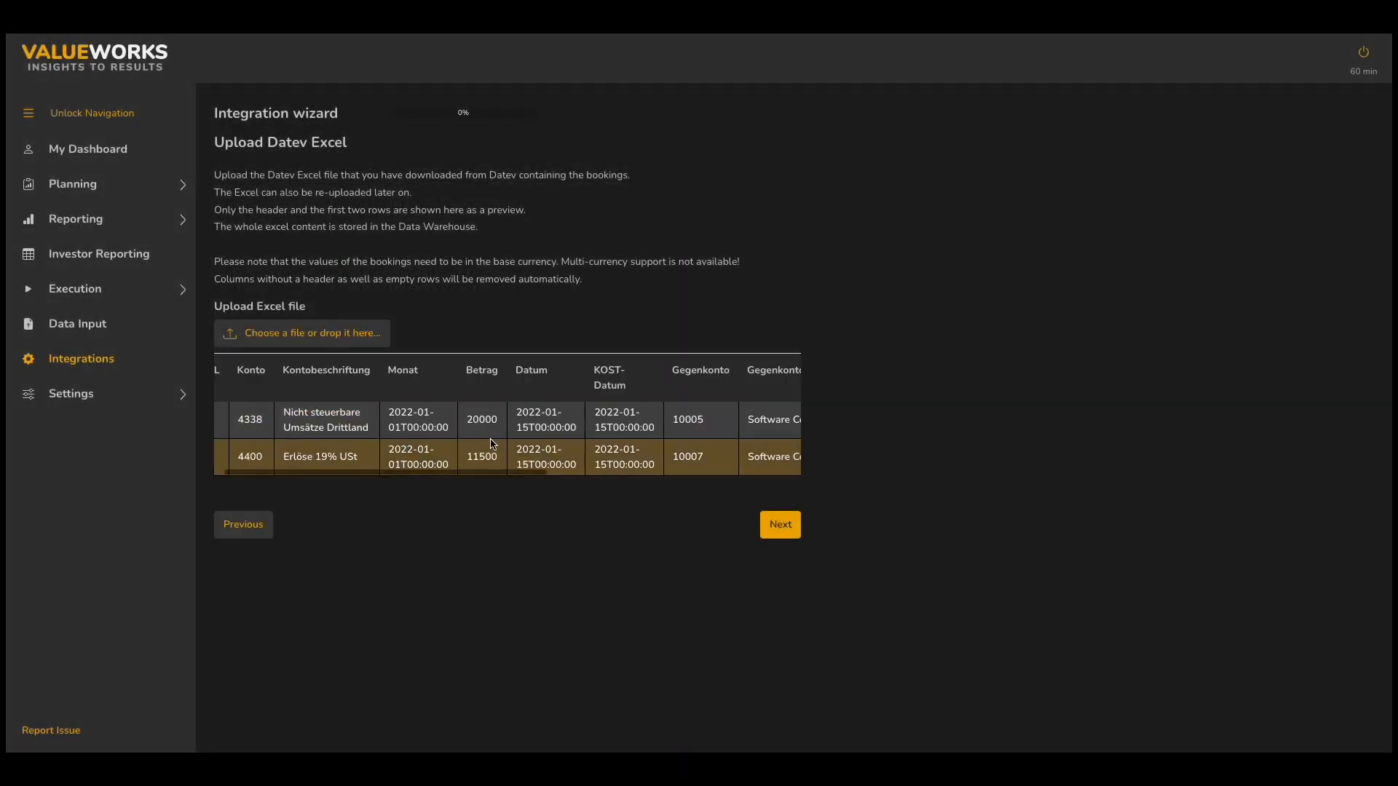
pyautogui.hscroll(2, 492, 444)
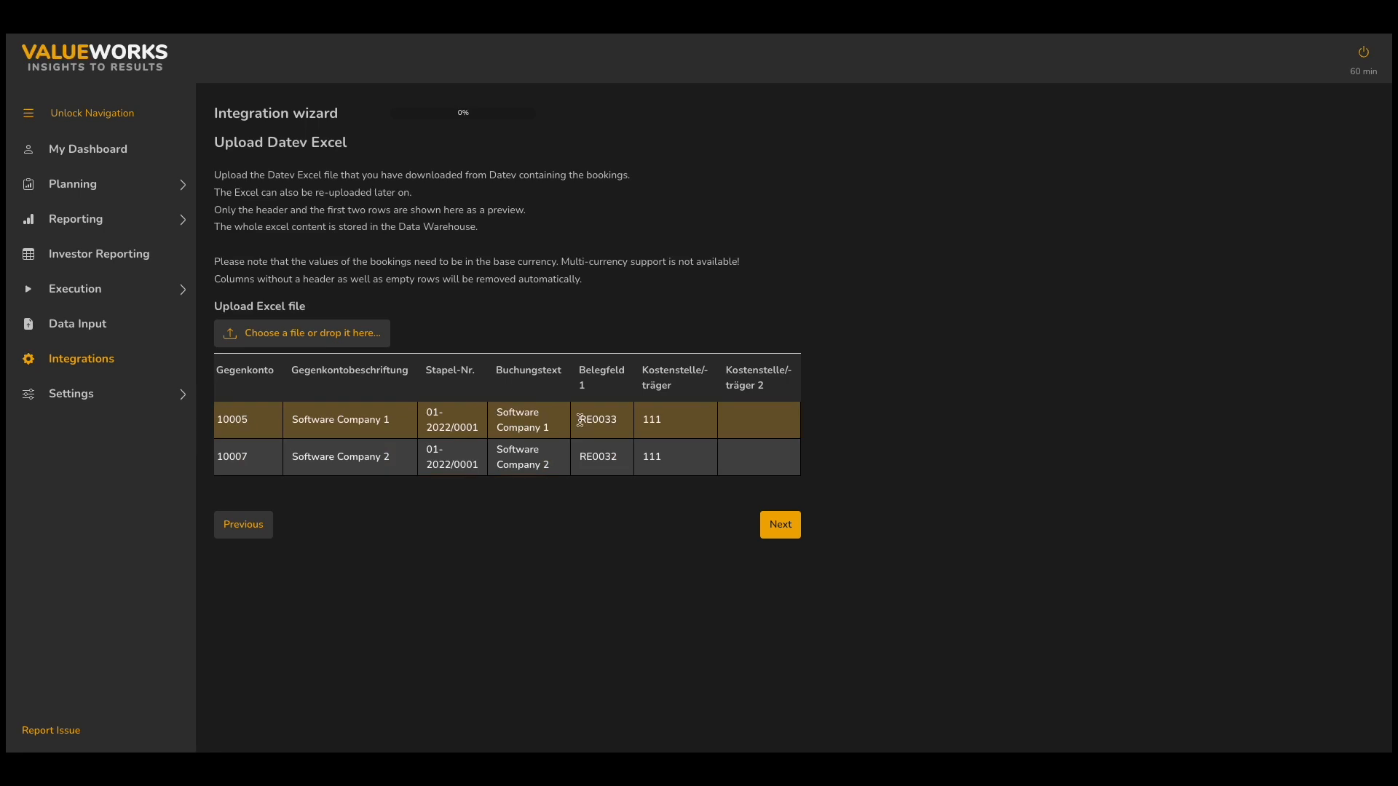
pyautogui.click(780, 524)
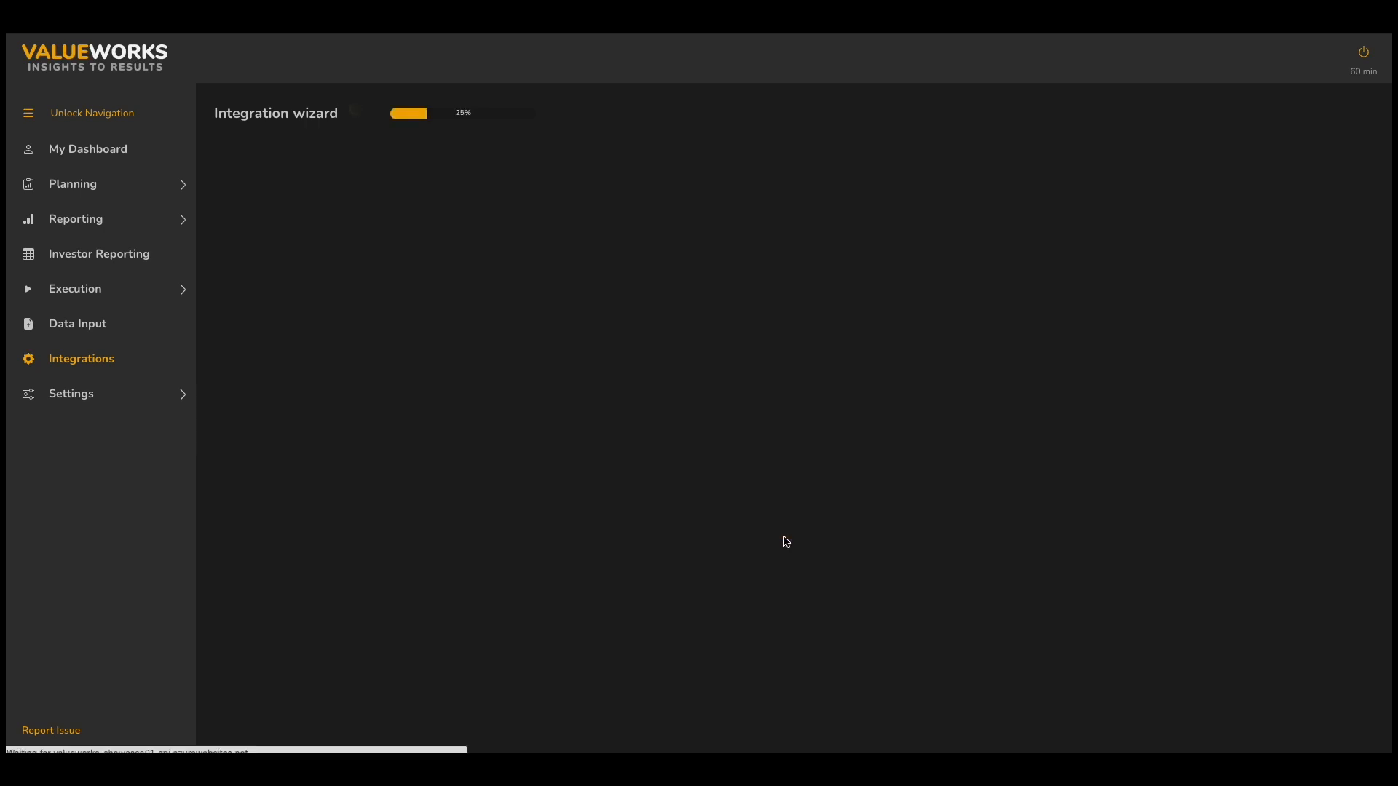
# Map Cost centre to Kostenstelle/-träger, Amount to Betrag and Month to Monat.
pyautogui.click(692, 197)
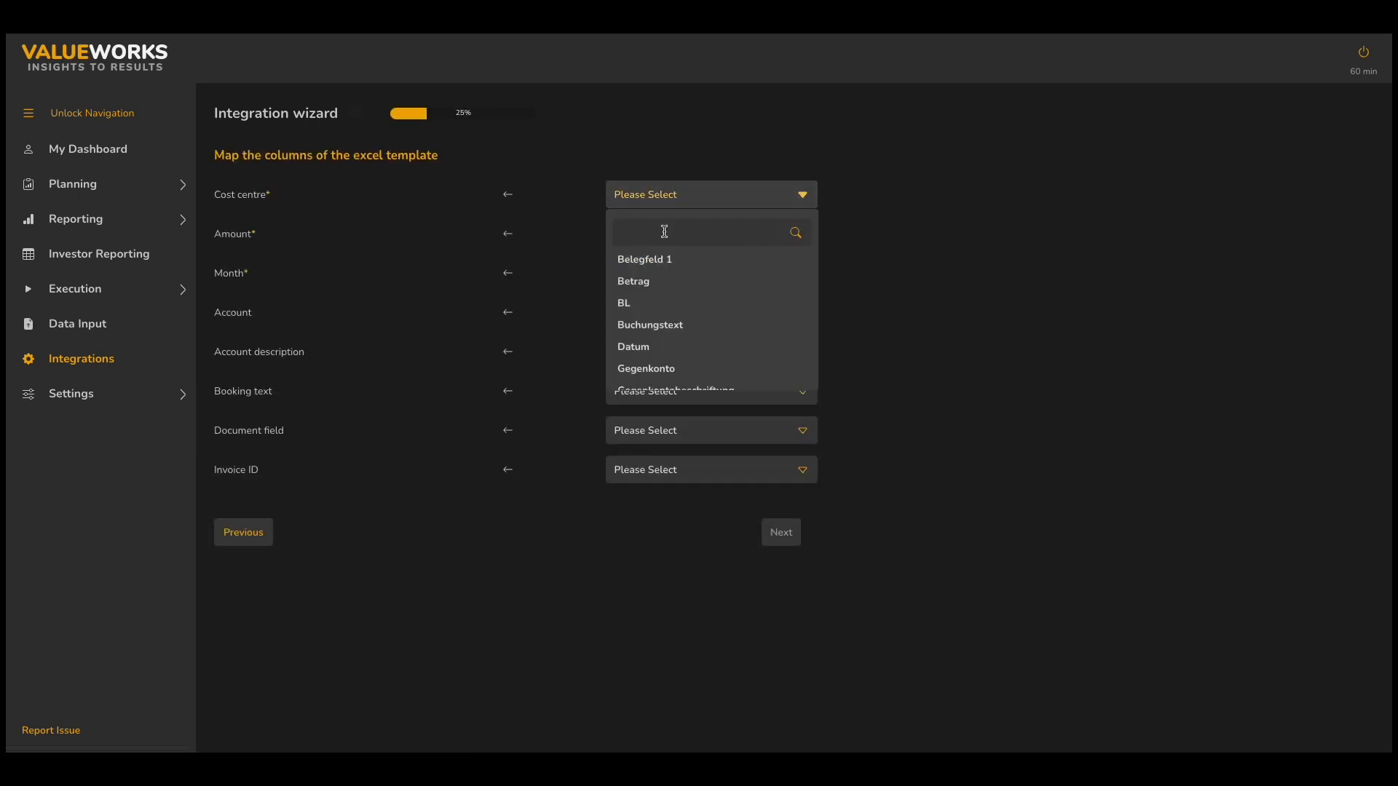
pyautogui.click(665, 231)
pyautogui.write('ko')
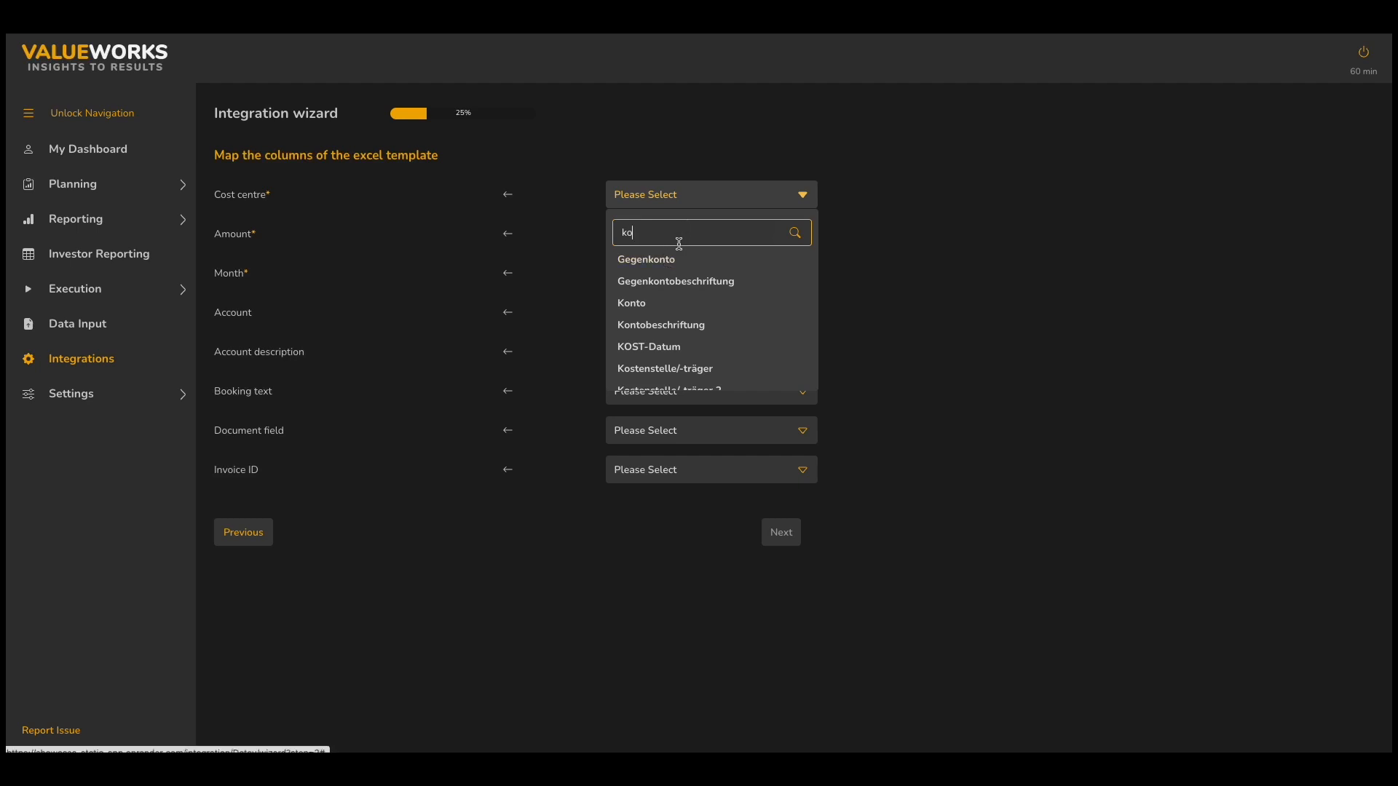
pyautogui.scroll(-1, 683, 372)
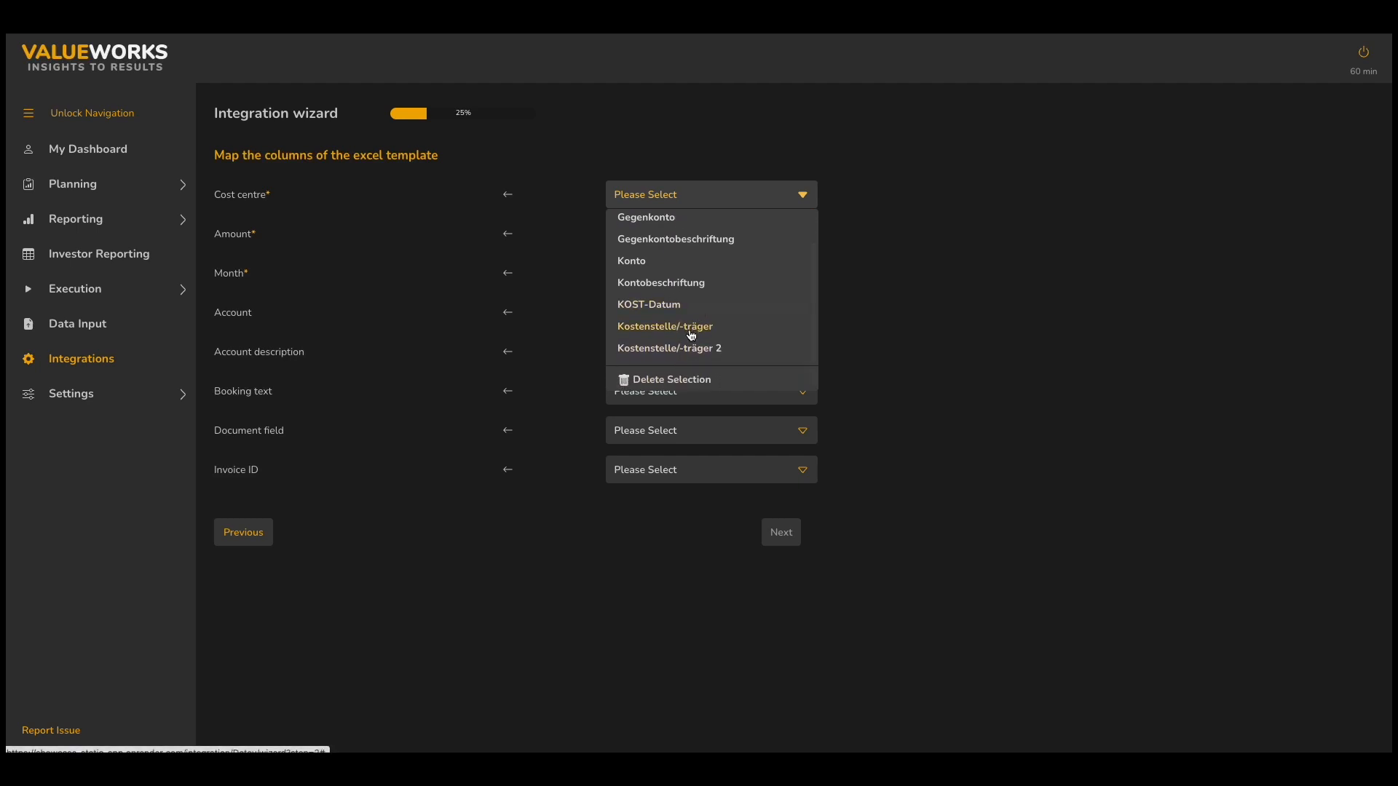
pyautogui.click(695, 324)
pyautogui.click(695, 234)
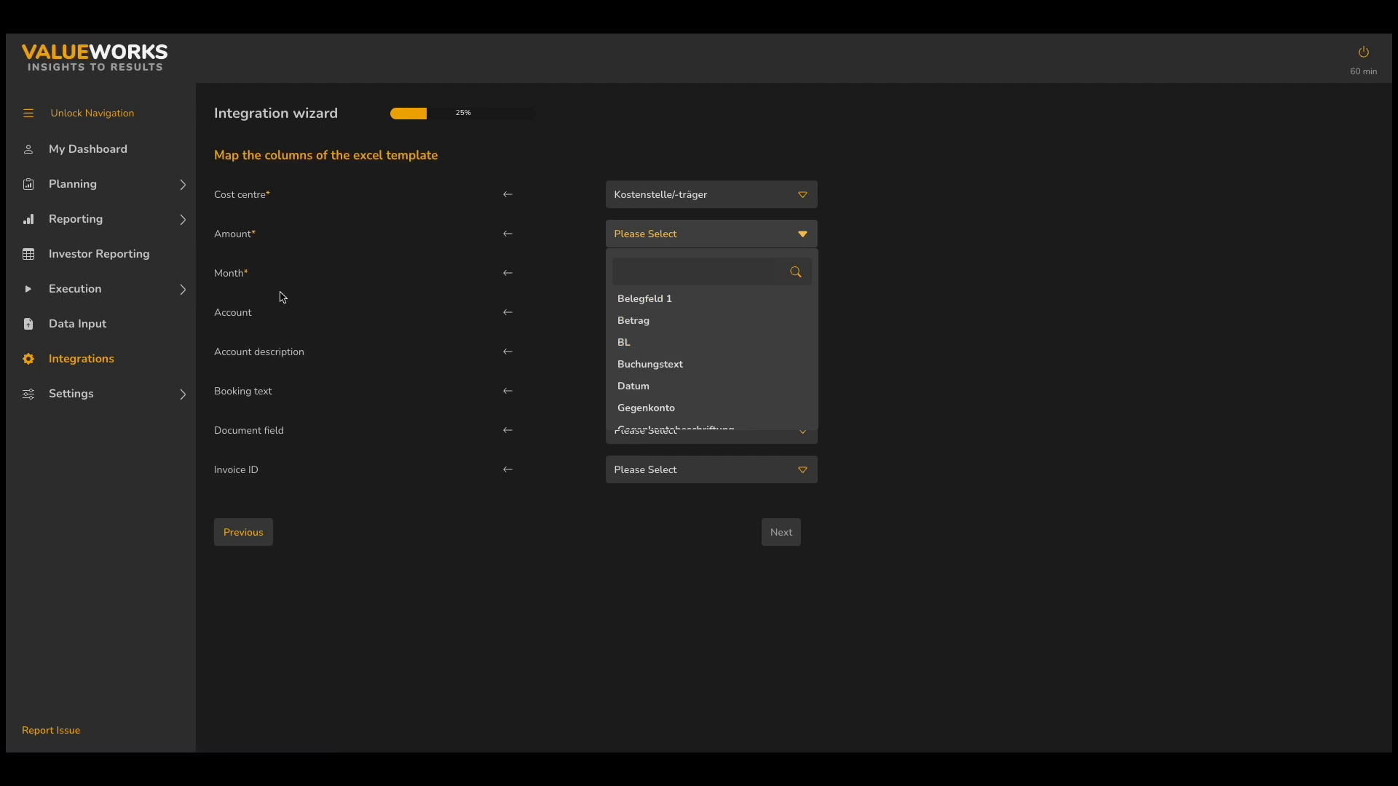
pyautogui.click(680, 266)
pyautogui.write('bet')
pyautogui.click(655, 304)
pyautogui.click(652, 274)
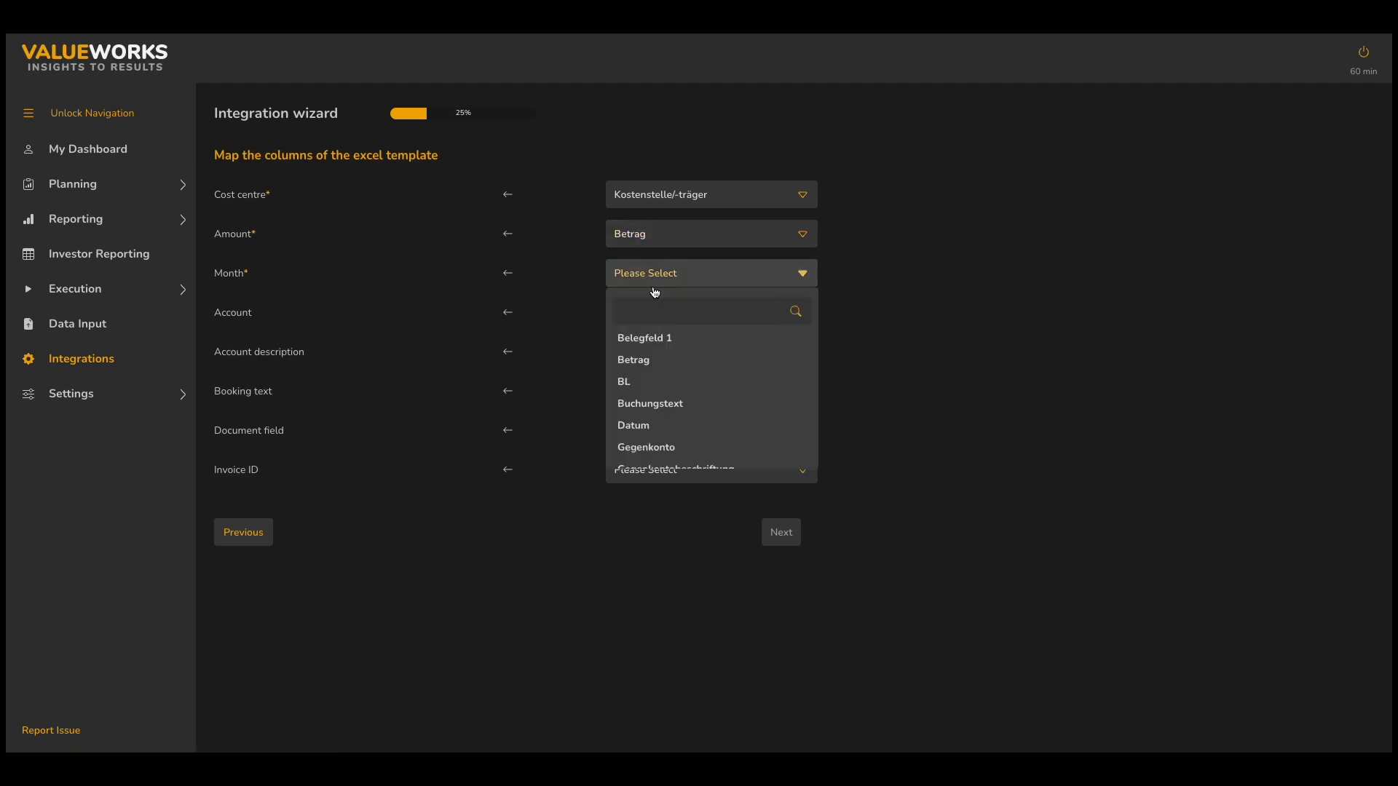
pyautogui.click(648, 311)
pyautogui.write('mon')
pyautogui.click(644, 337)
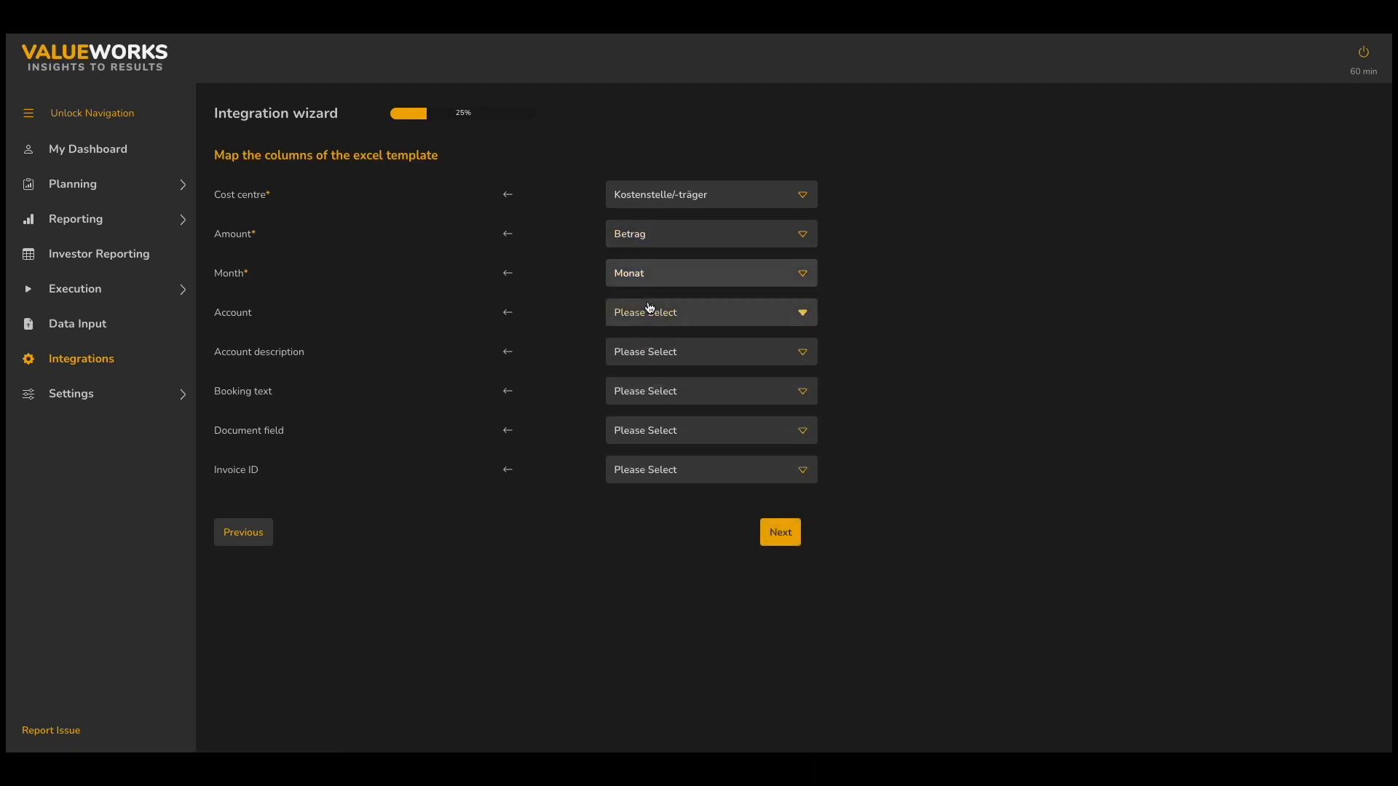
# Map Account to Konto, Account description to Kontobeschriftung and Booking text to Buchungstext, then continue.
pyautogui.click(649, 312)
pyautogui.click(648, 349)
pyautogui.write('kon')
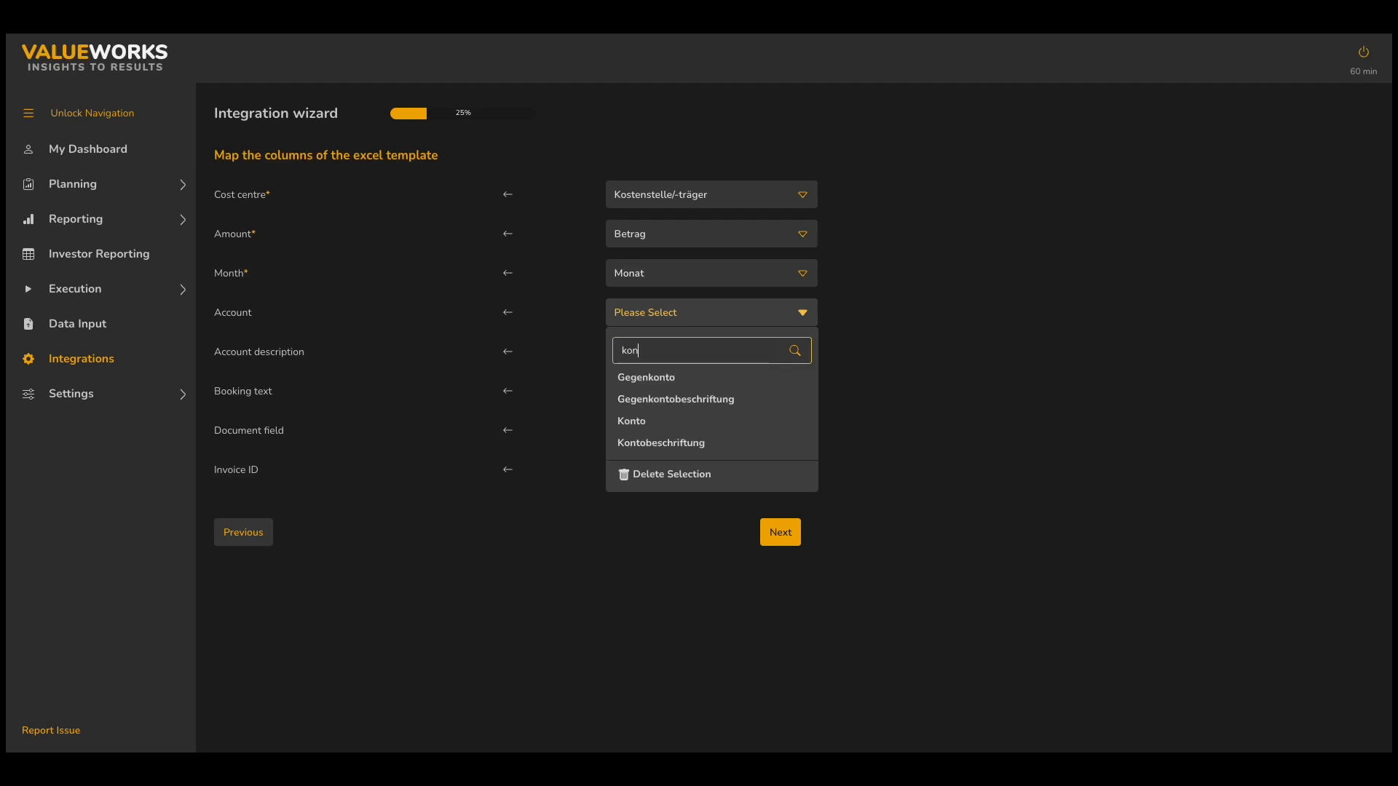
pyautogui.click(648, 420)
pyautogui.click(660, 360)
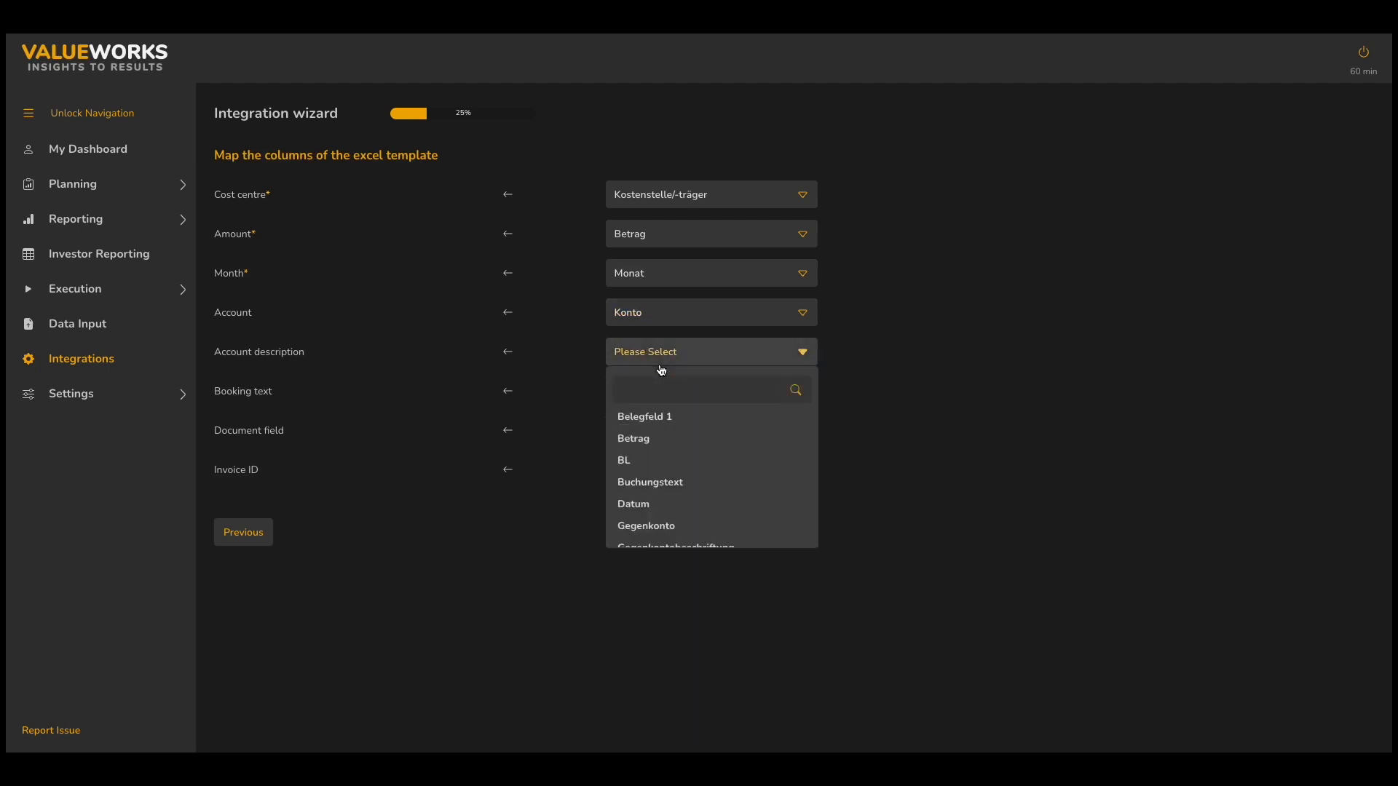
pyautogui.click(668, 388)
pyautogui.write('kon')
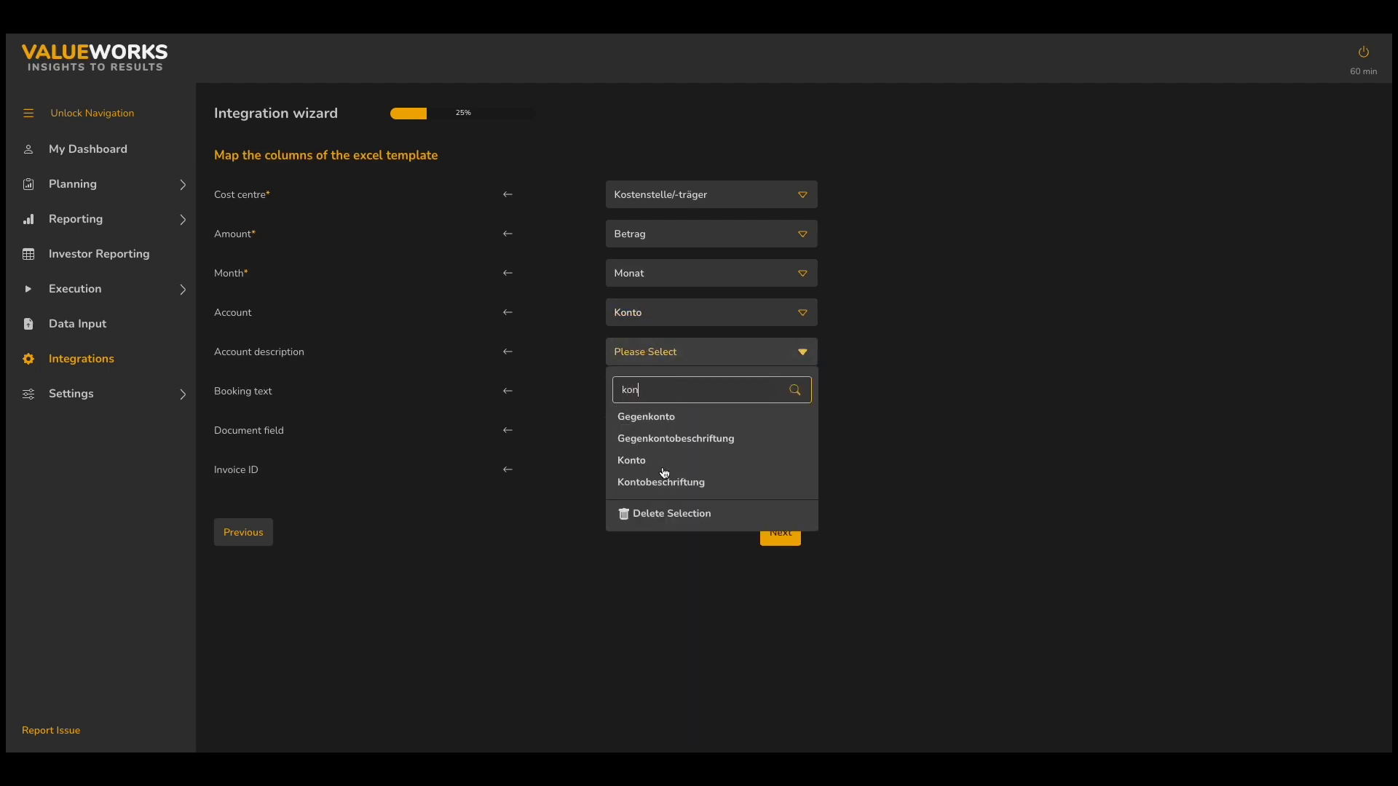
pyautogui.click(660, 487)
pyautogui.click(679, 391)
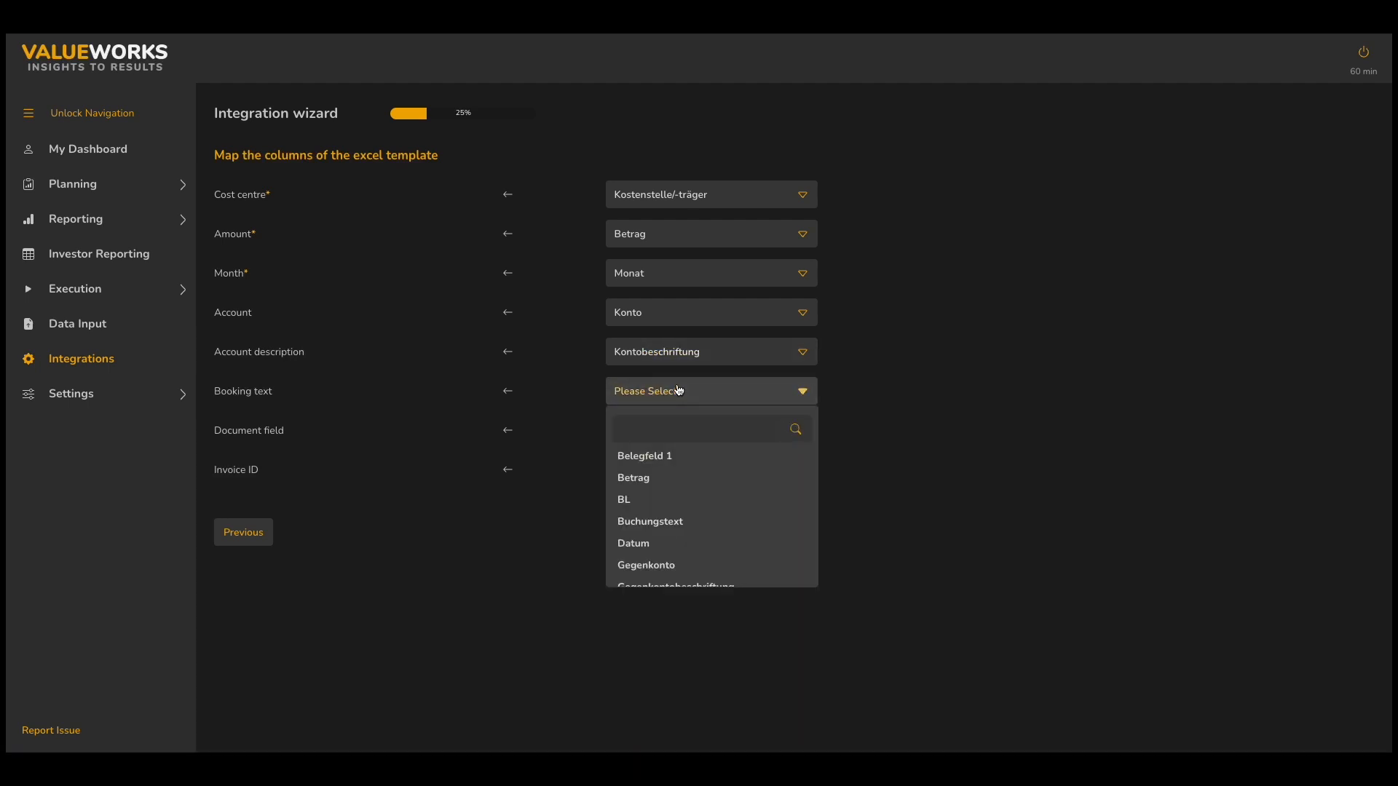
pyautogui.click(684, 430)
pyautogui.write('buch')
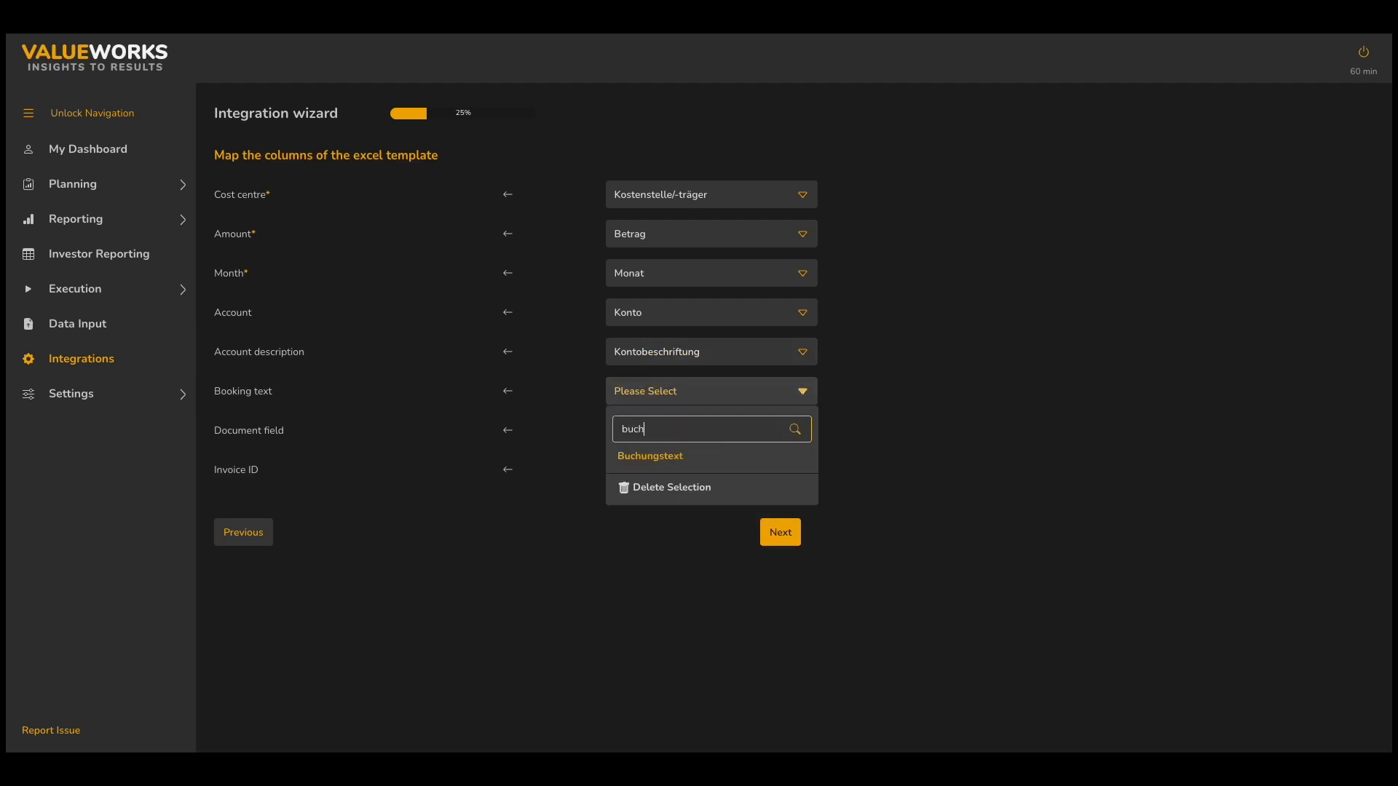
pyautogui.click(683, 459)
pyautogui.click(776, 530)
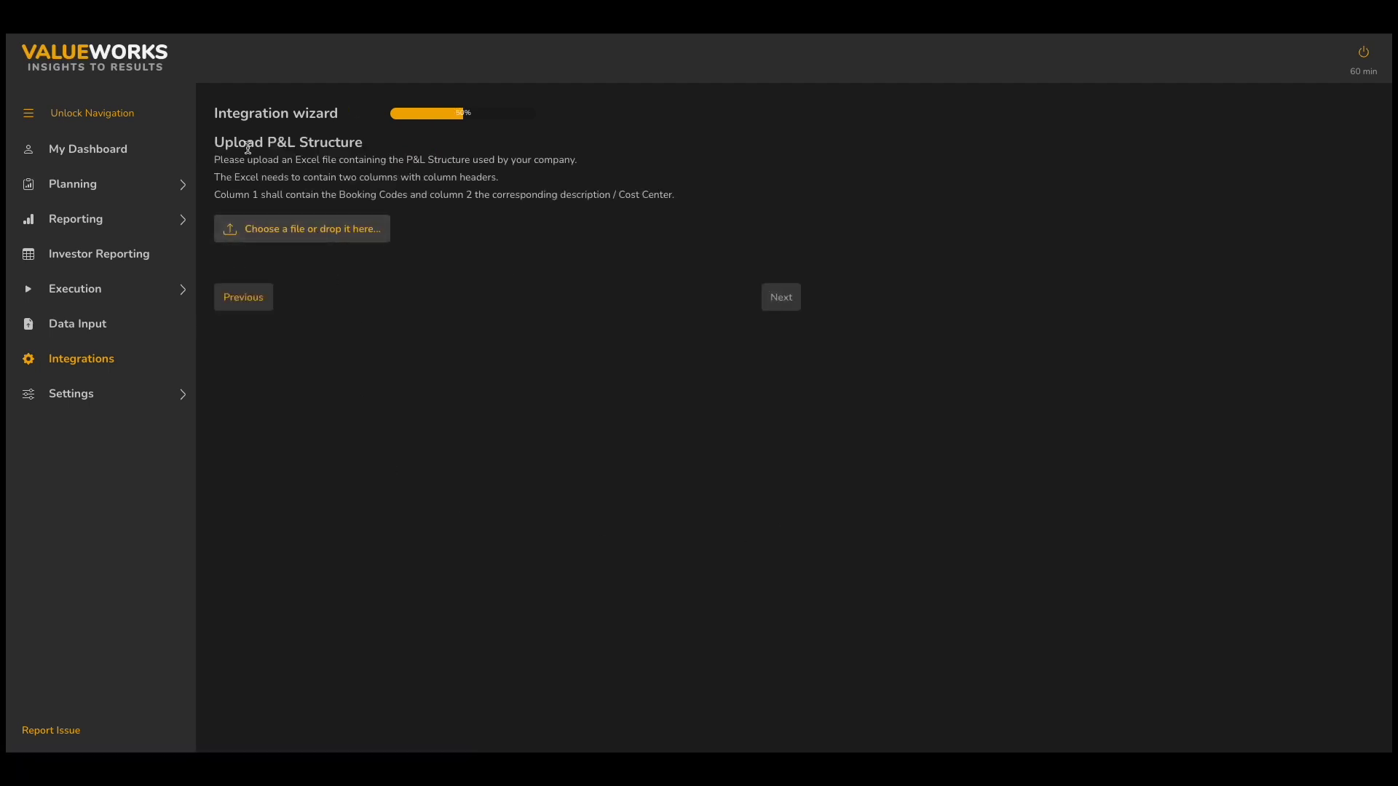
# Upload '210801_ValueWorks P&L Struktur.xlsx' from System Setup Demo, review it, and continue.
pyautogui.moveTo(218, 142); pyautogui.dragTo(437, 175)
pyautogui.click(435, 171)
pyautogui.click(324, 230)
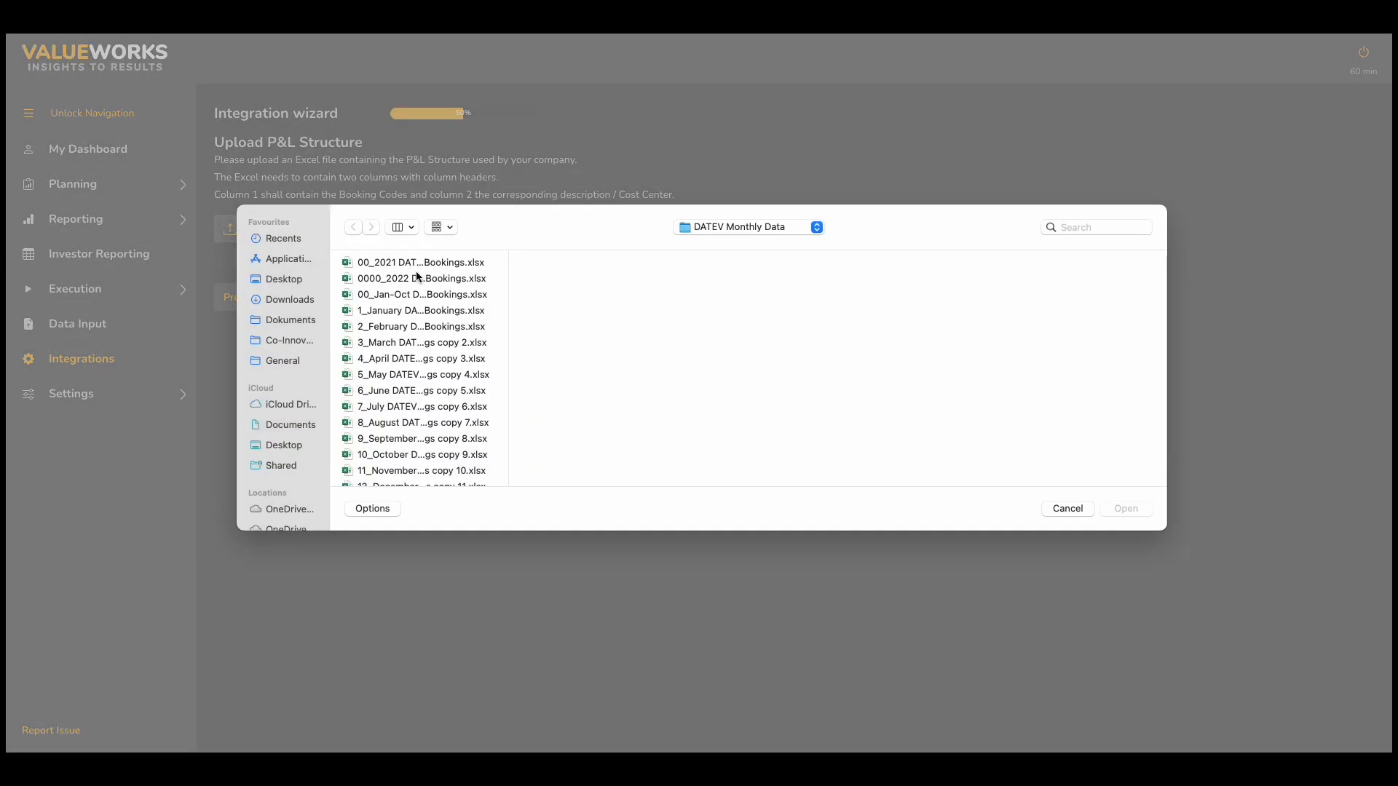
pyautogui.press('super+Up')
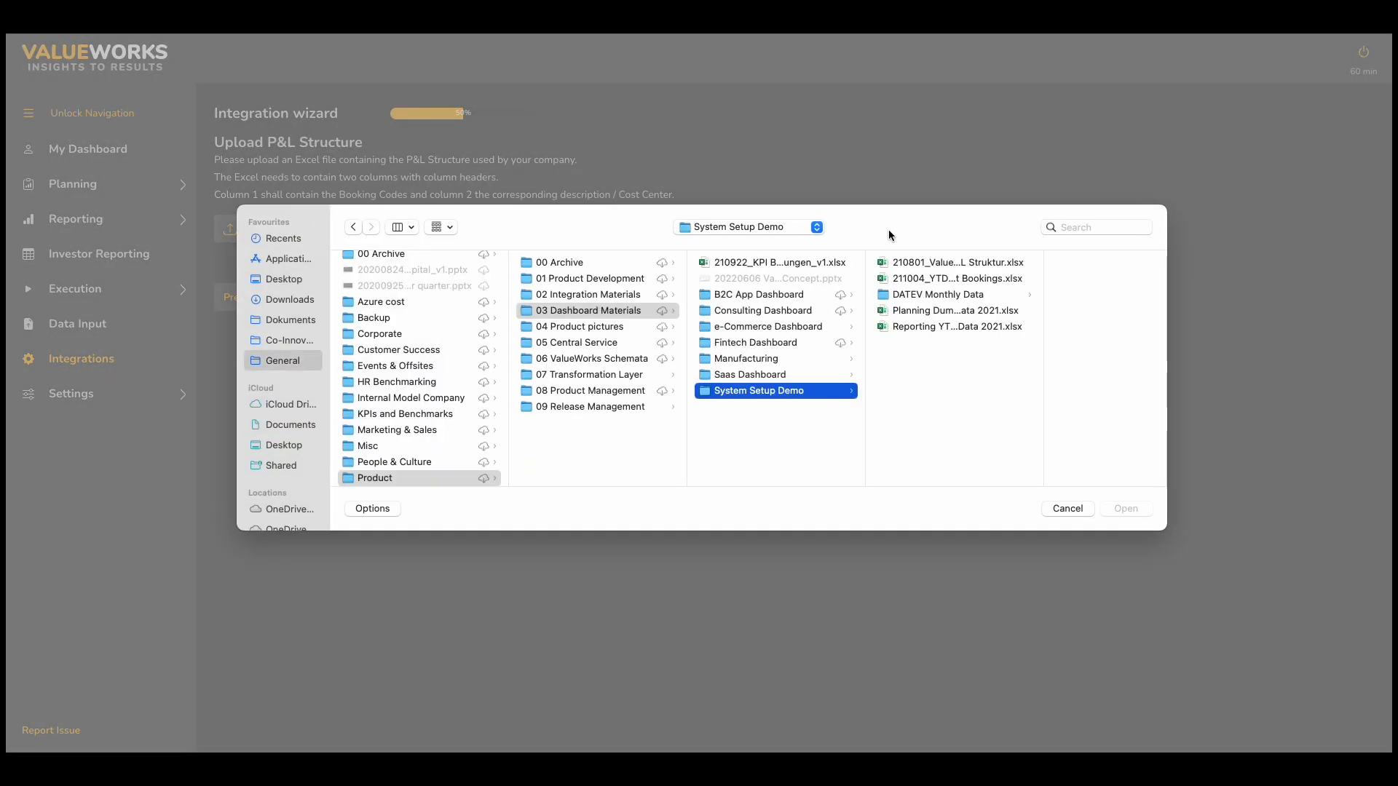
pyautogui.click(919, 263)
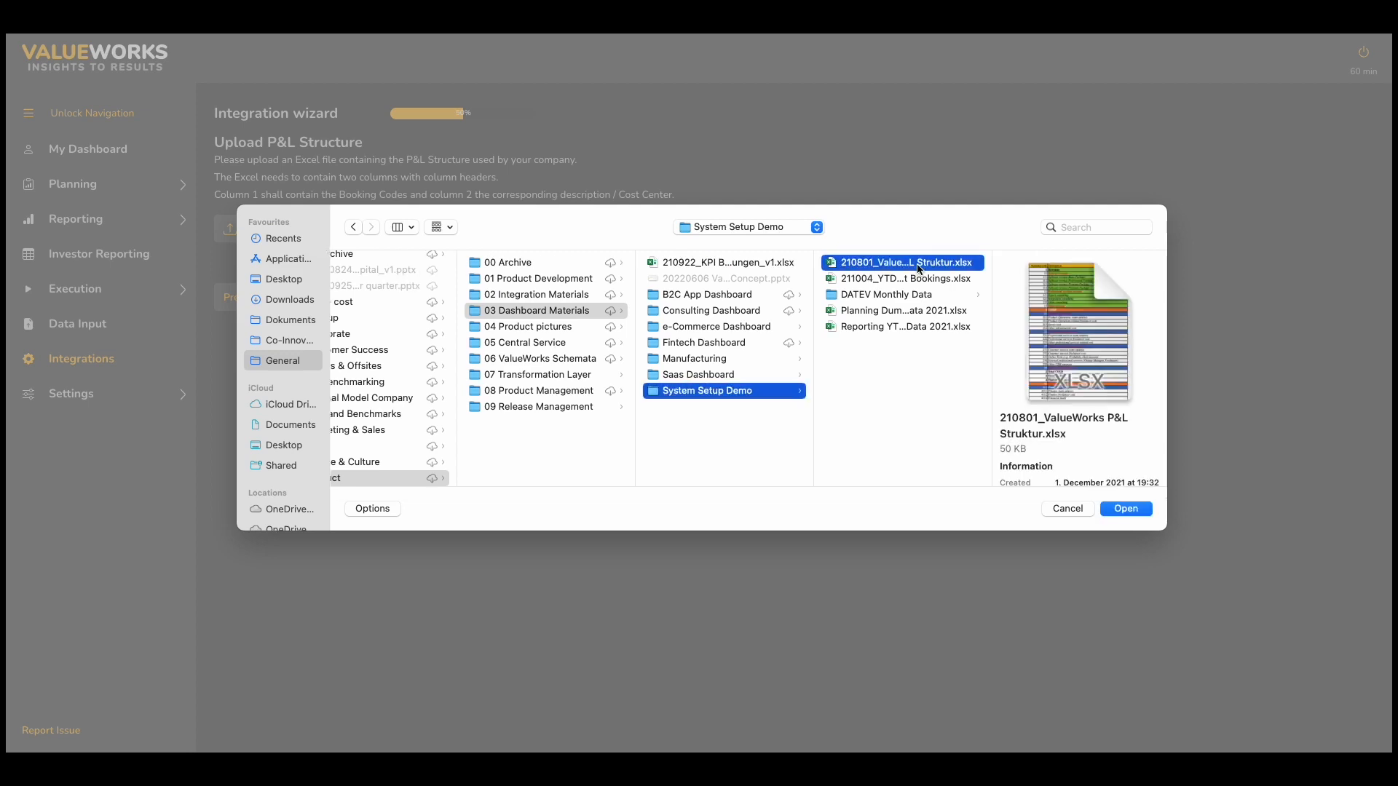
pyautogui.click(1136, 513)
pyautogui.scroll(-9, 464, 412)
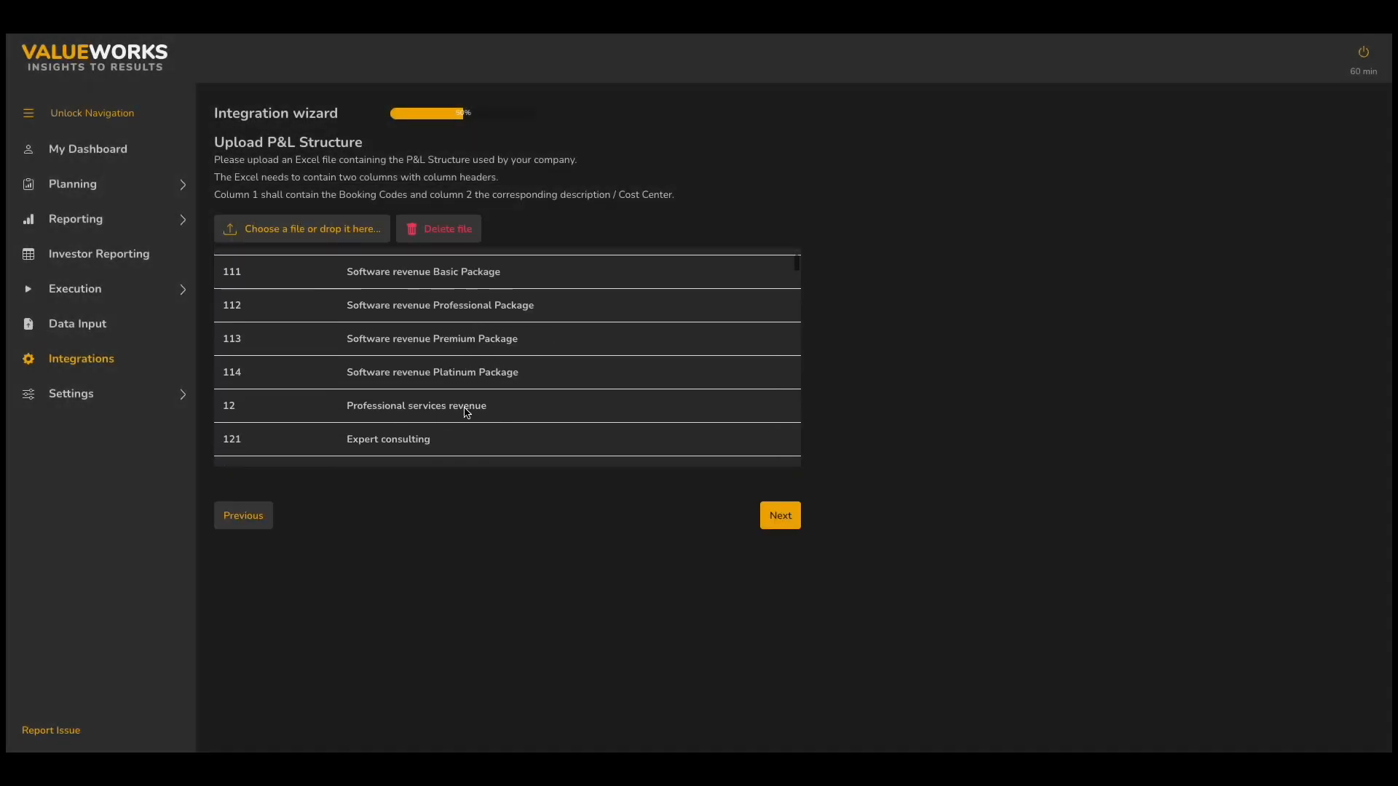
pyautogui.scroll(9, 465, 413)
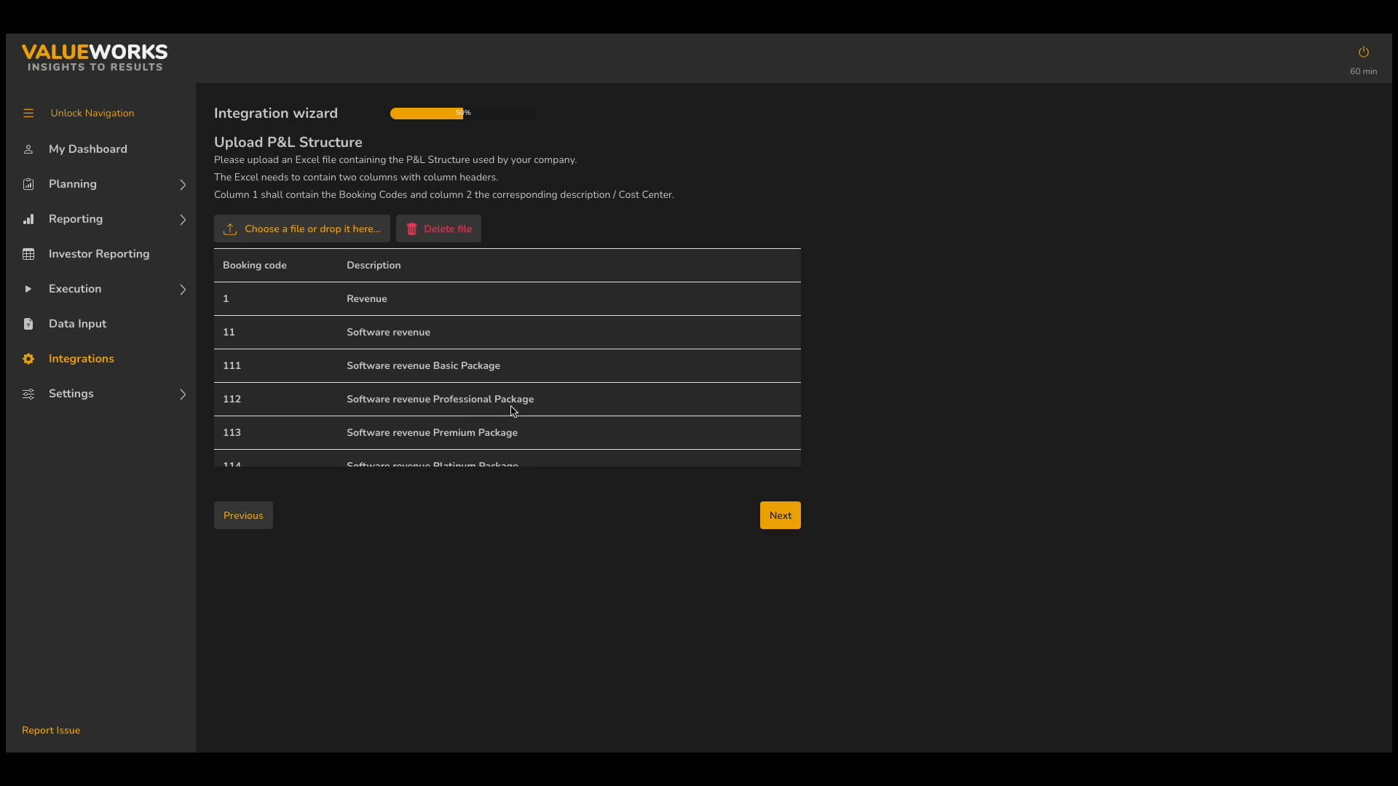
pyautogui.click(776, 514)
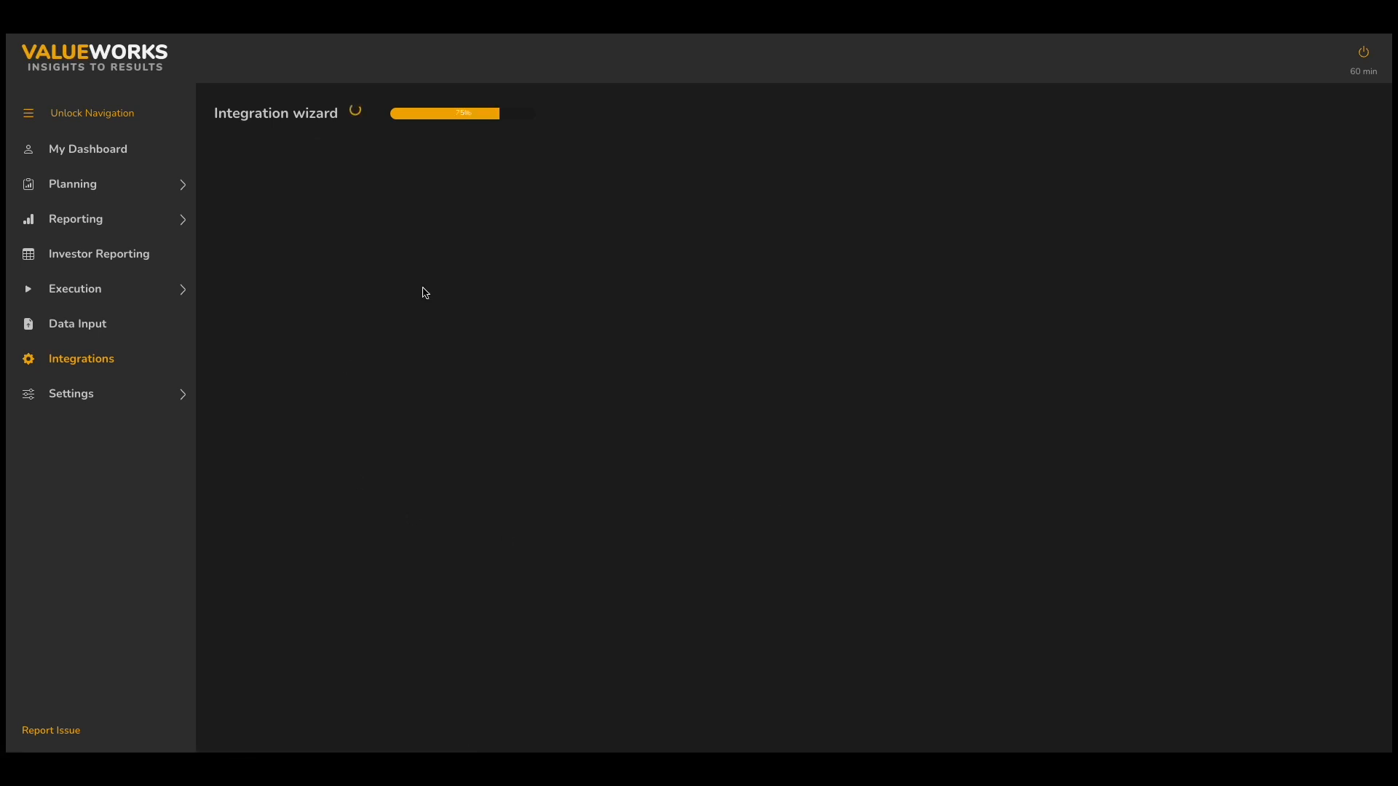
# Map Revenue to booking code 1 and Software revenue to code 11.
pyautogui.click(679, 197)
pyautogui.click(630, 227)
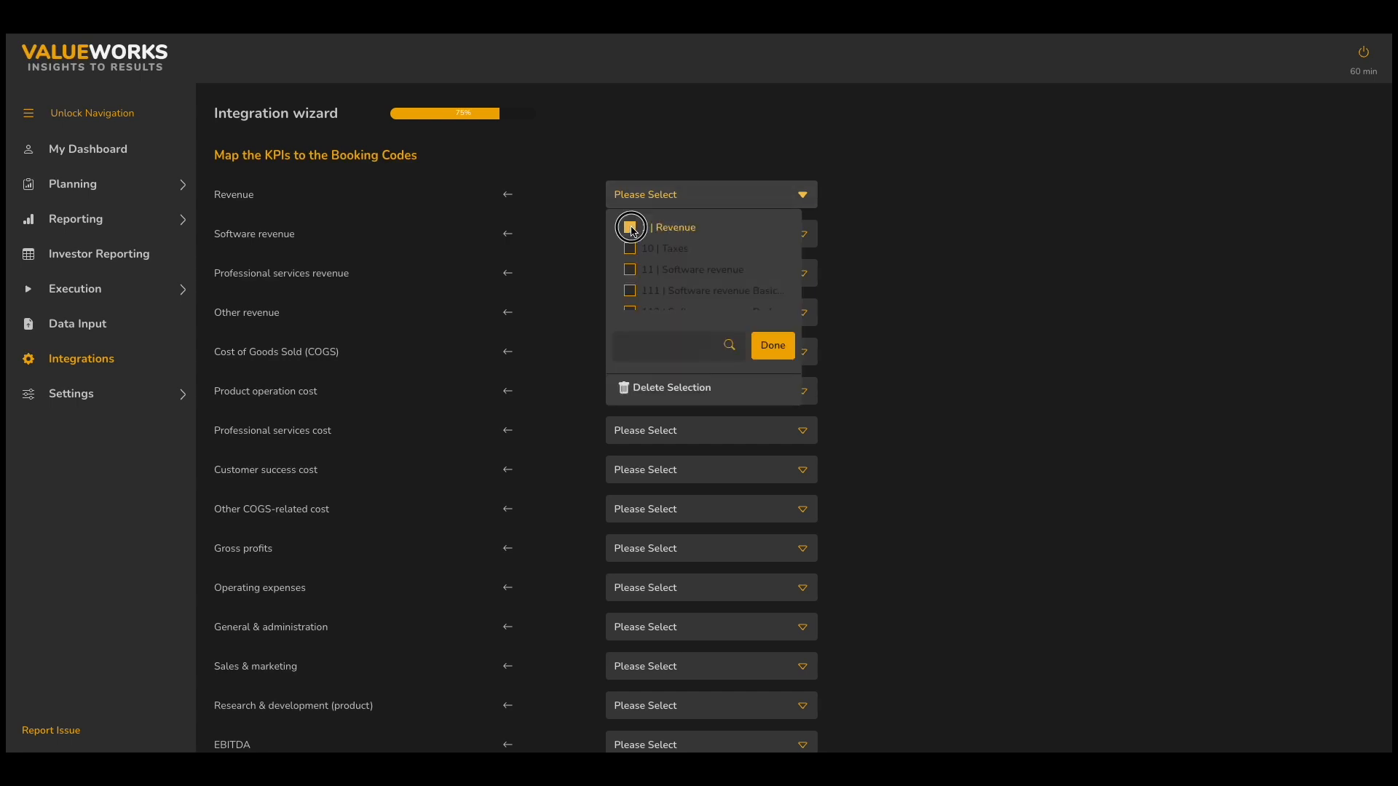
pyautogui.click(882, 218)
pyautogui.click(710, 236)
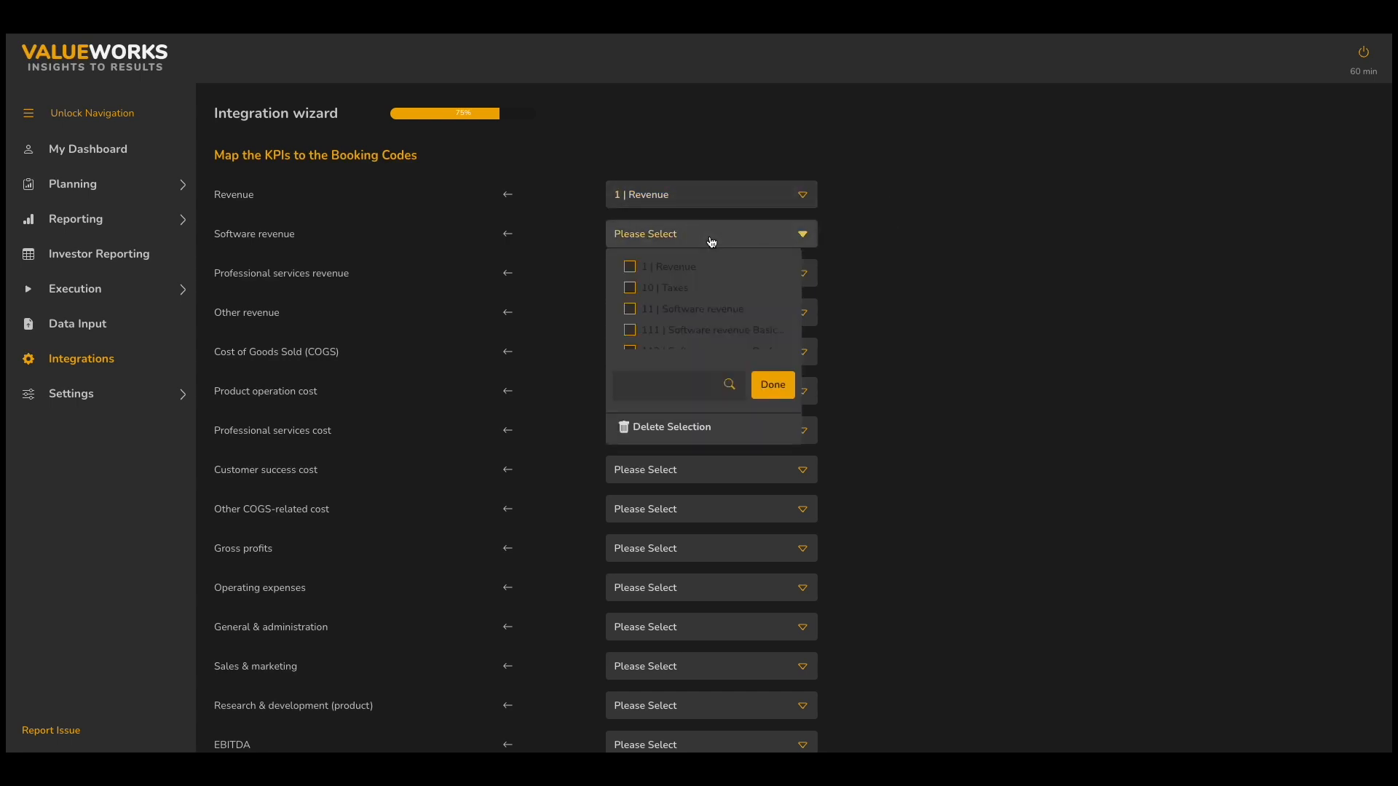
pyautogui.click(631, 310)
pyautogui.click(864, 277)
# Map Professional services revenue to code 12 and Other revenue to code 13.
pyautogui.click(692, 272)
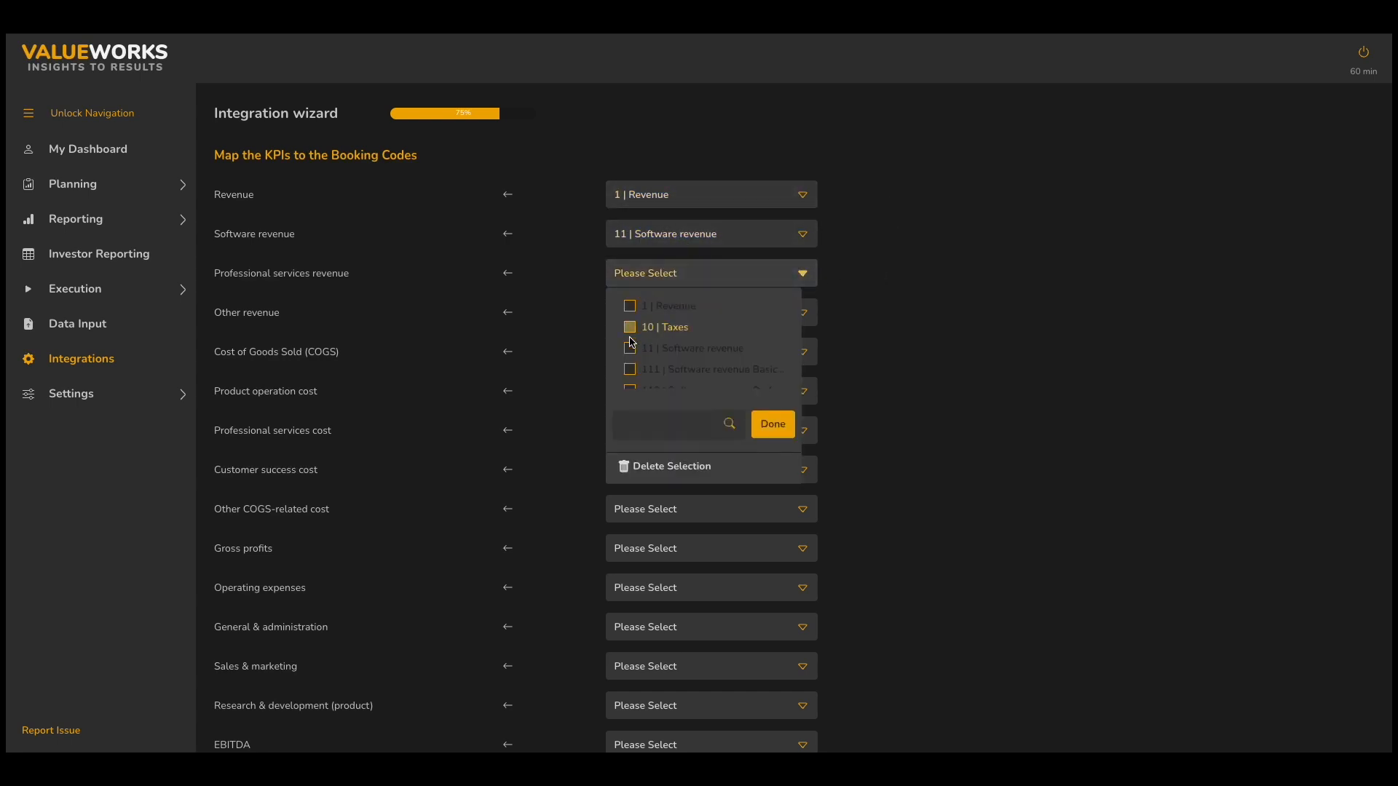
pyautogui.click(630, 367)
pyautogui.scroll(-3, 634, 367)
pyautogui.click(631, 365)
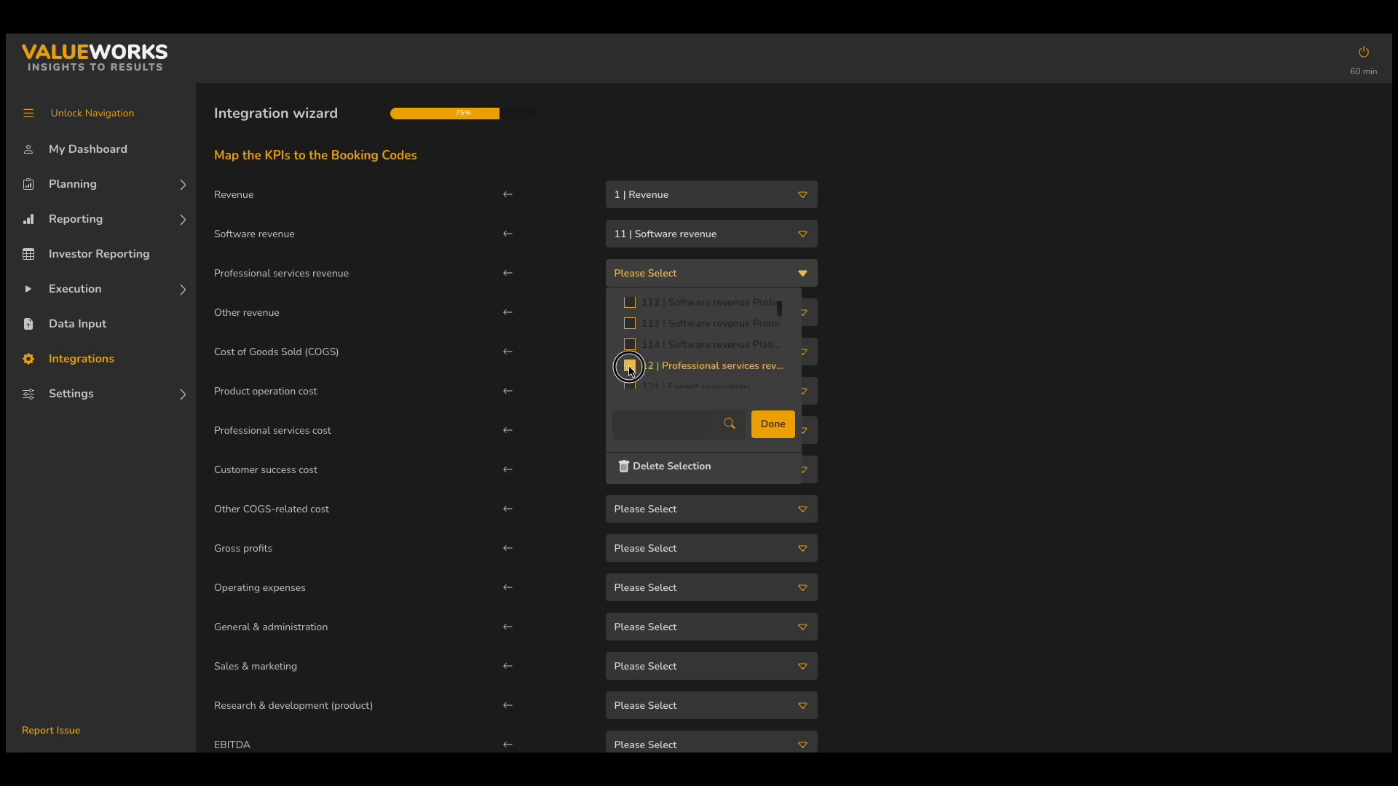
pyautogui.click(881, 343)
pyautogui.click(699, 313)
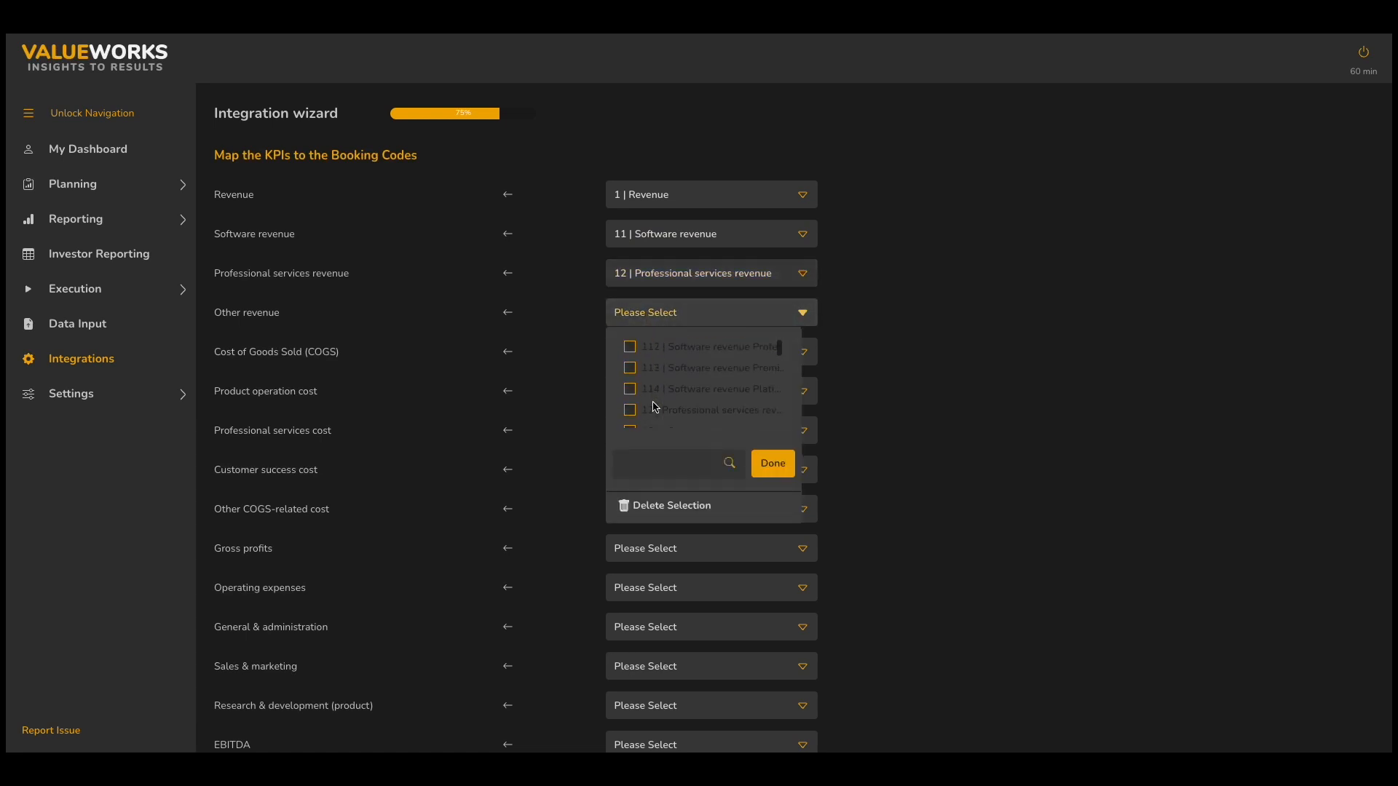
pyautogui.scroll(-3, 655, 407)
pyautogui.scroll(-3, 648, 386)
pyautogui.click(631, 351)
pyautogui.click(888, 327)
# Map Cost of Goods Sold to booking code 2 | COGS.
pyautogui.click(677, 351)
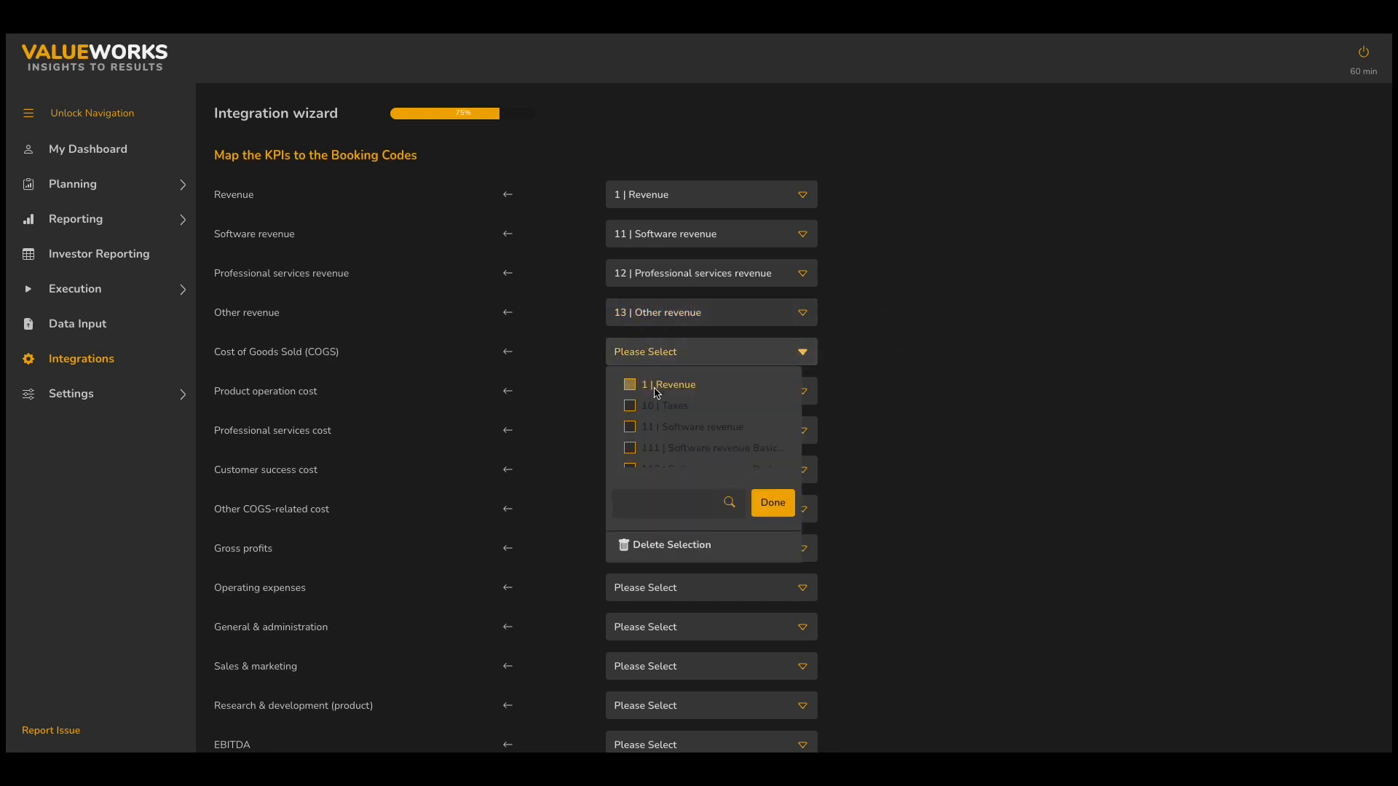
pyautogui.click(660, 495)
pyautogui.write('2')
pyautogui.click(691, 428)
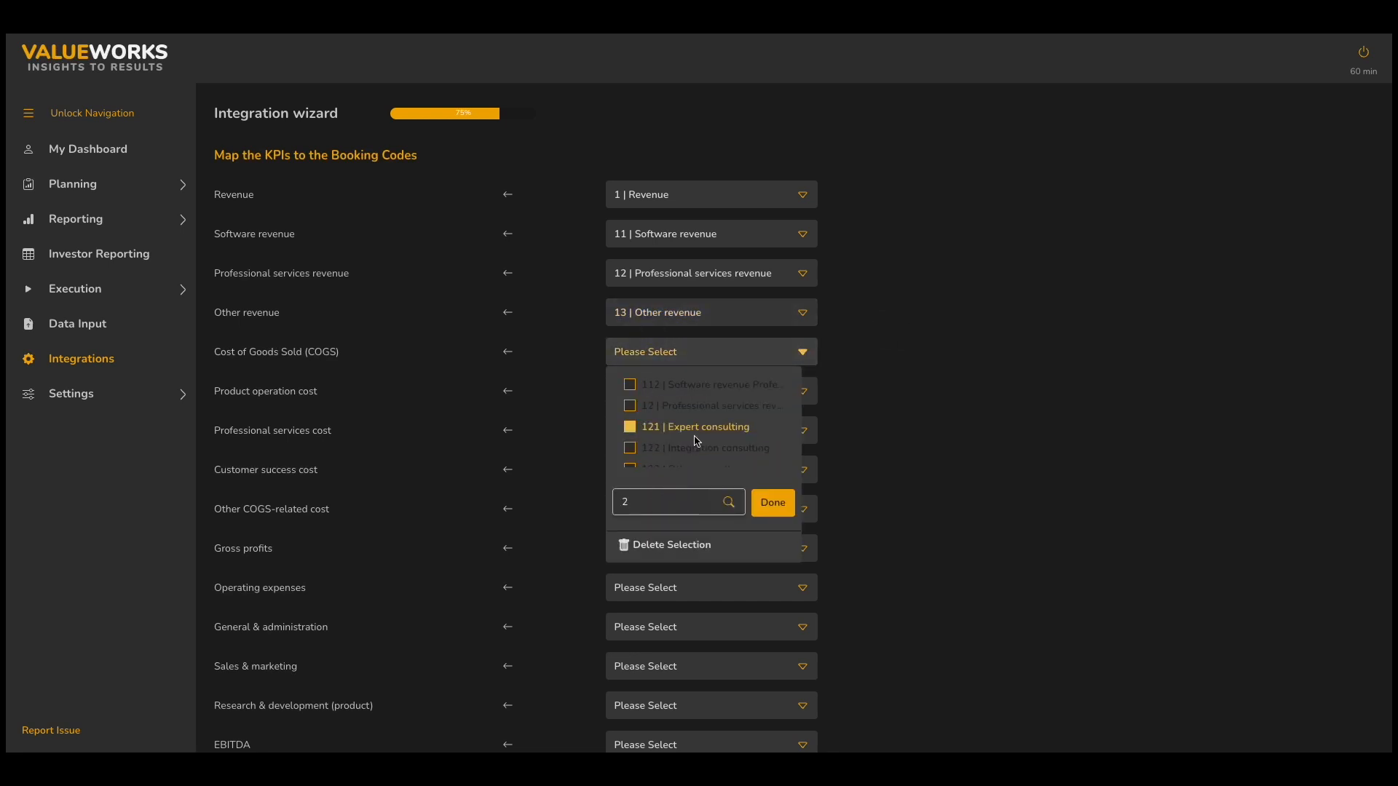
pyautogui.scroll(-2, 689, 422)
pyautogui.click(678, 424)
pyautogui.click(957, 387)
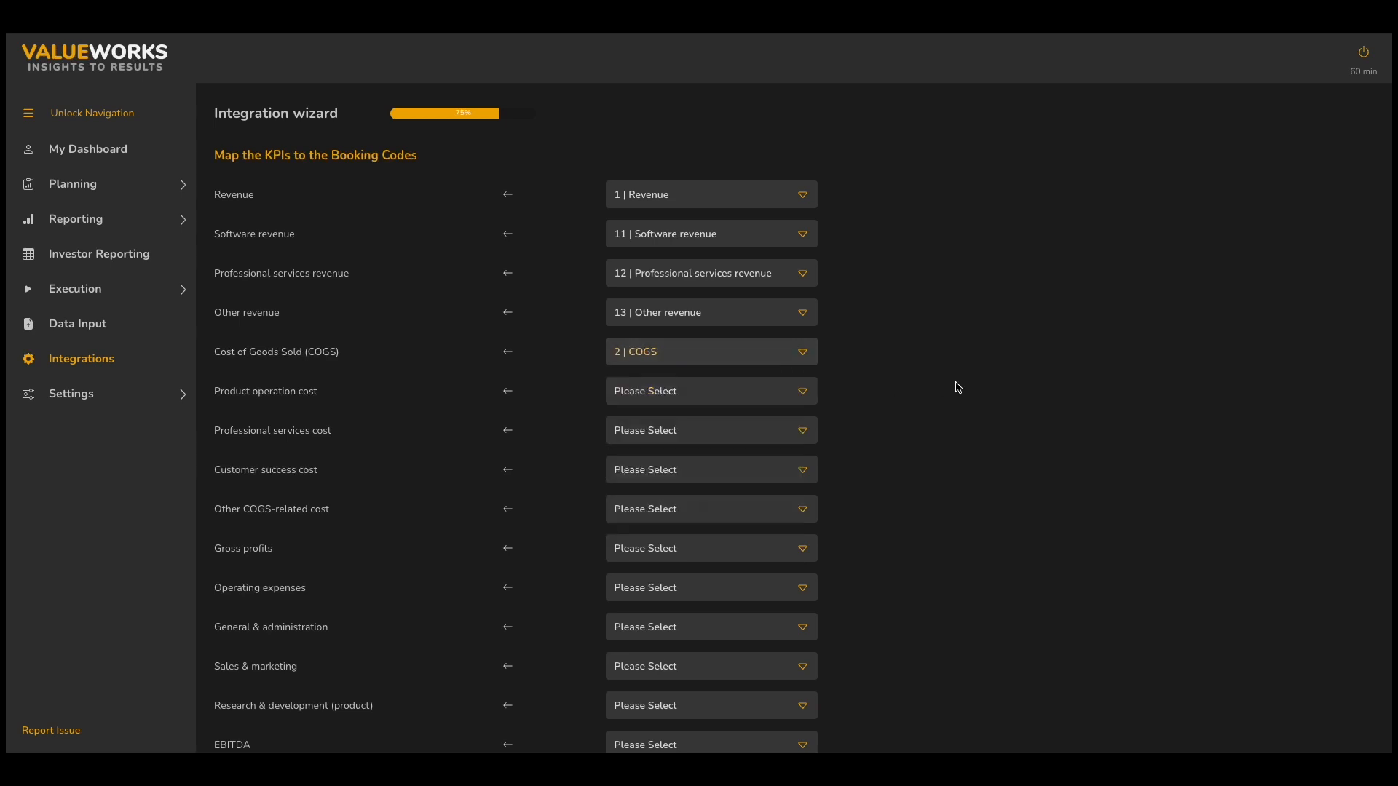
# Map Product operation cost to code 21 and Professional services cost to code 22.
pyautogui.click(684, 386)
pyautogui.click(659, 543)
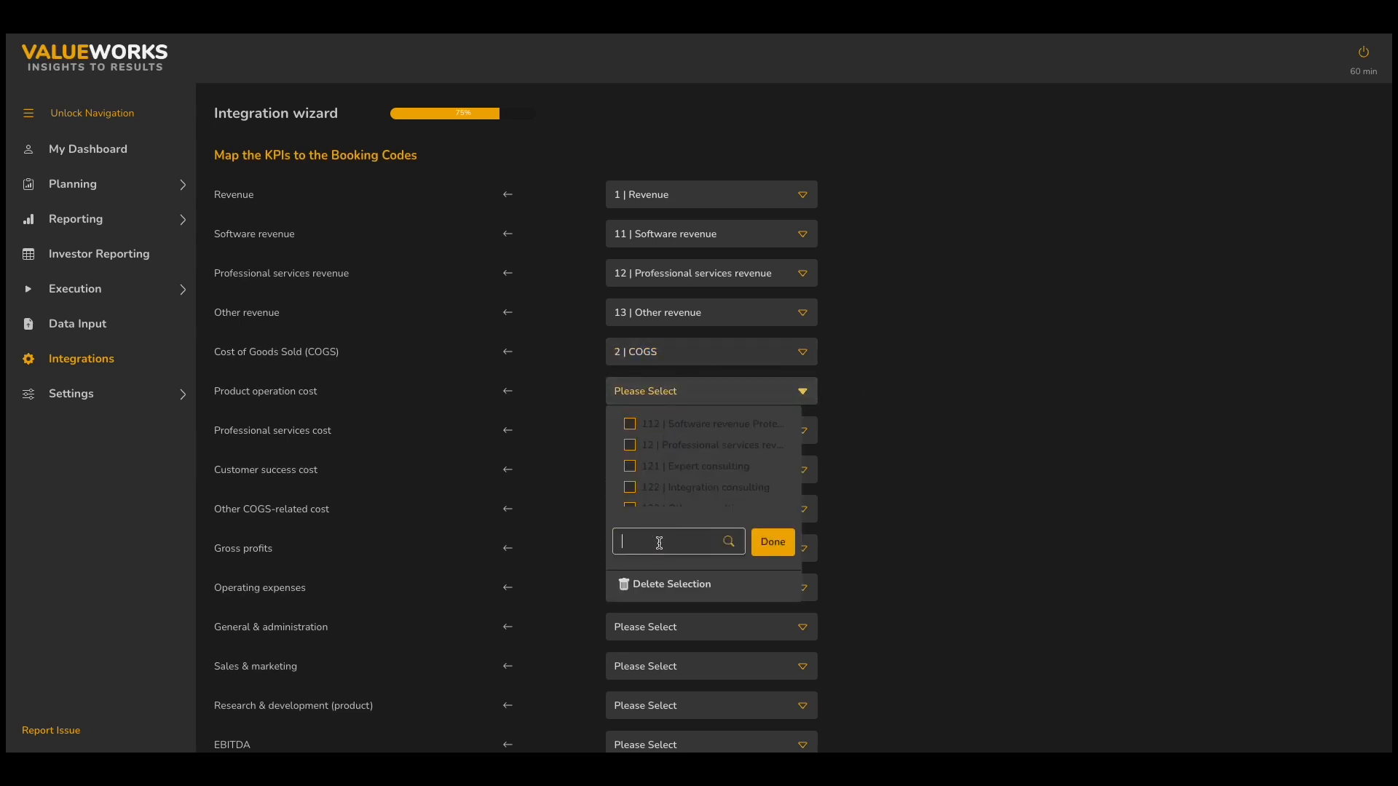
pyautogui.write('21')
pyautogui.click(705, 447)
pyautogui.click(859, 440)
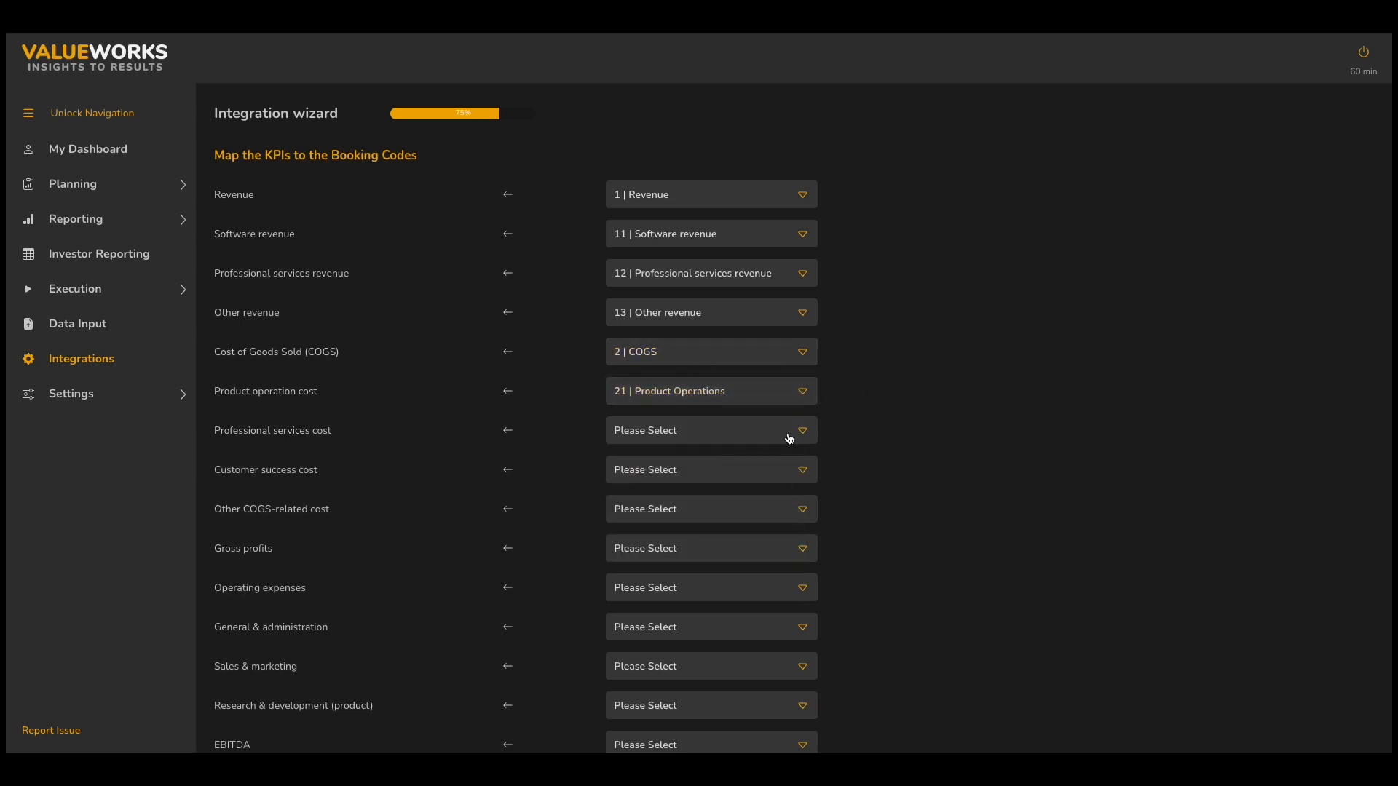
pyautogui.click(777, 435)
pyautogui.click(673, 582)
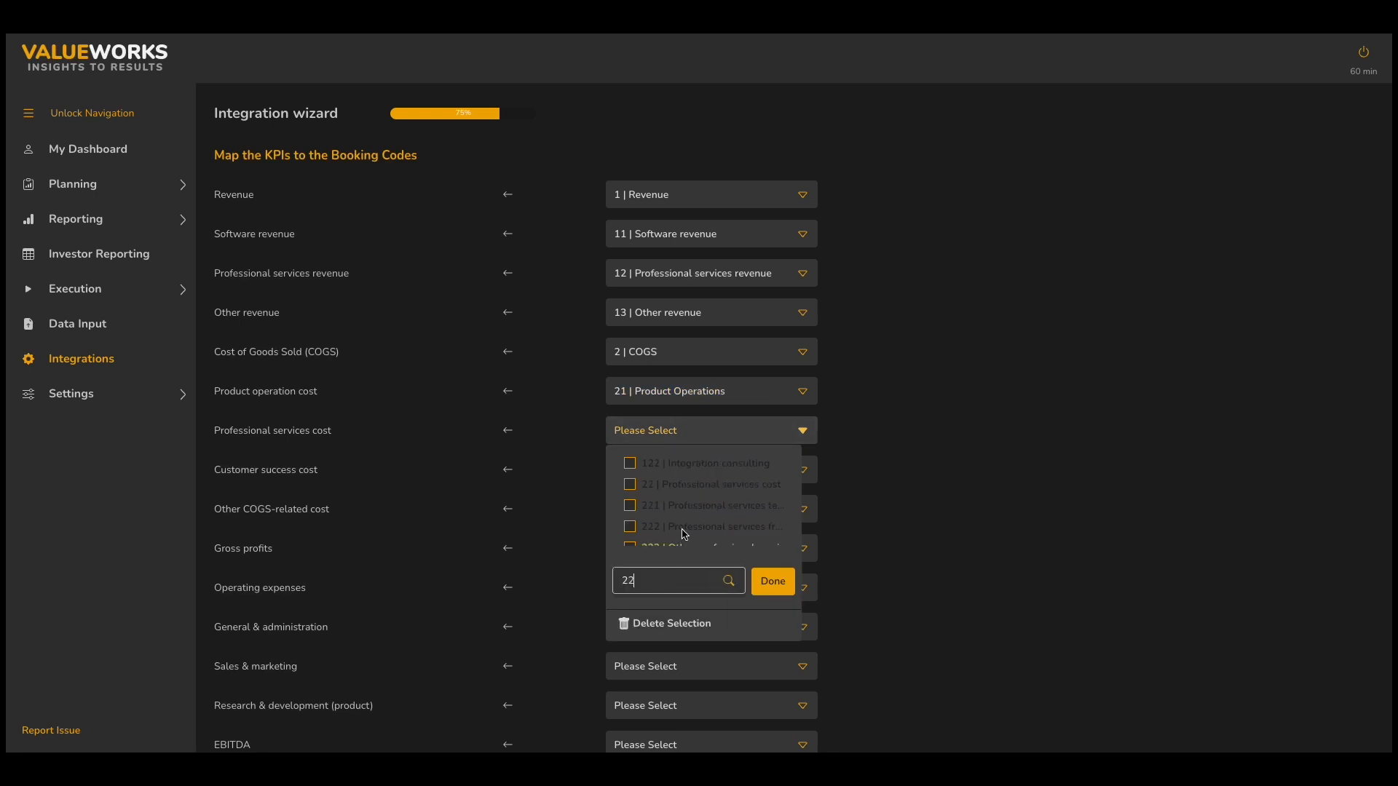
pyautogui.write('22')
pyautogui.click(702, 484)
pyautogui.click(898, 459)
# Map Customer success cost to code 23 and Other COGS-related cost to code 24.
pyautogui.click(709, 471)
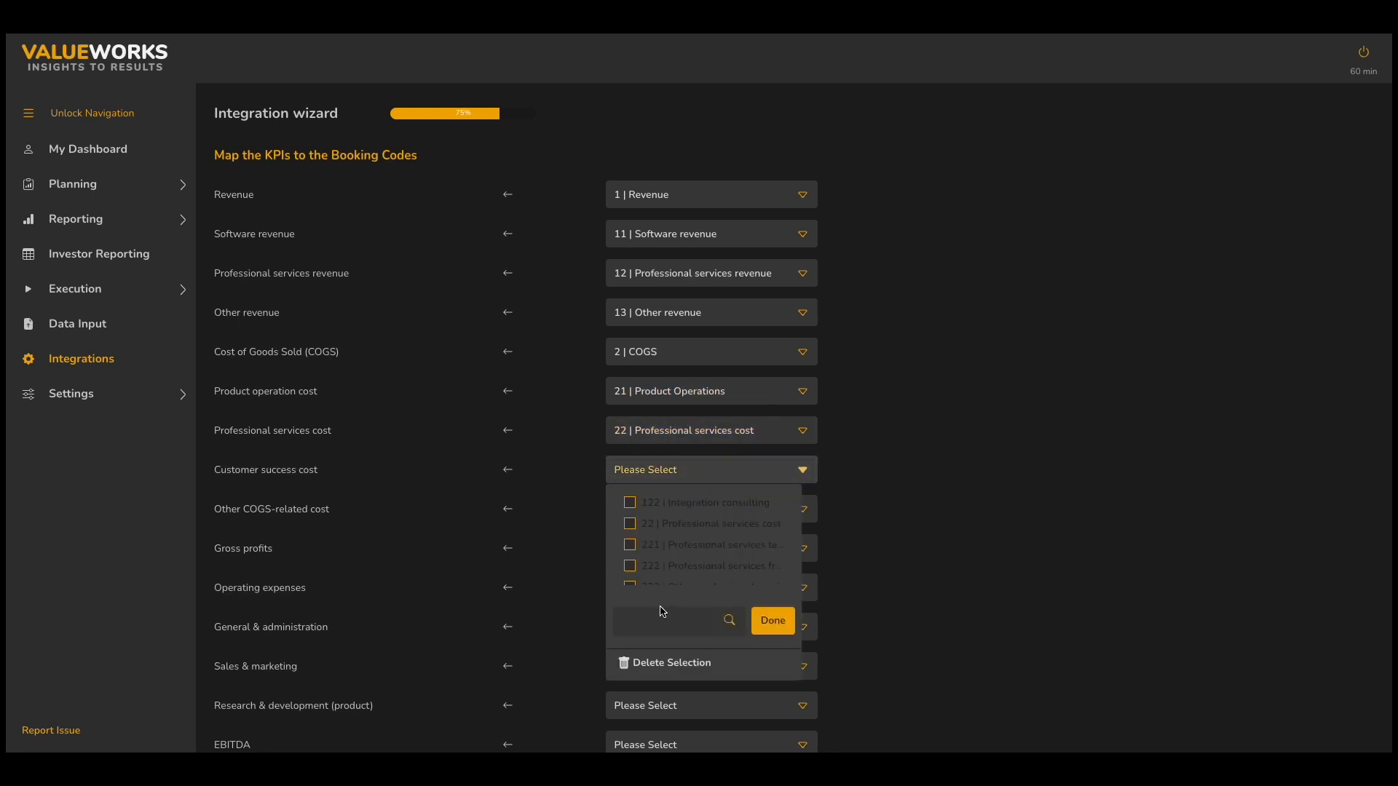
pyautogui.click(663, 615)
pyautogui.write('23')
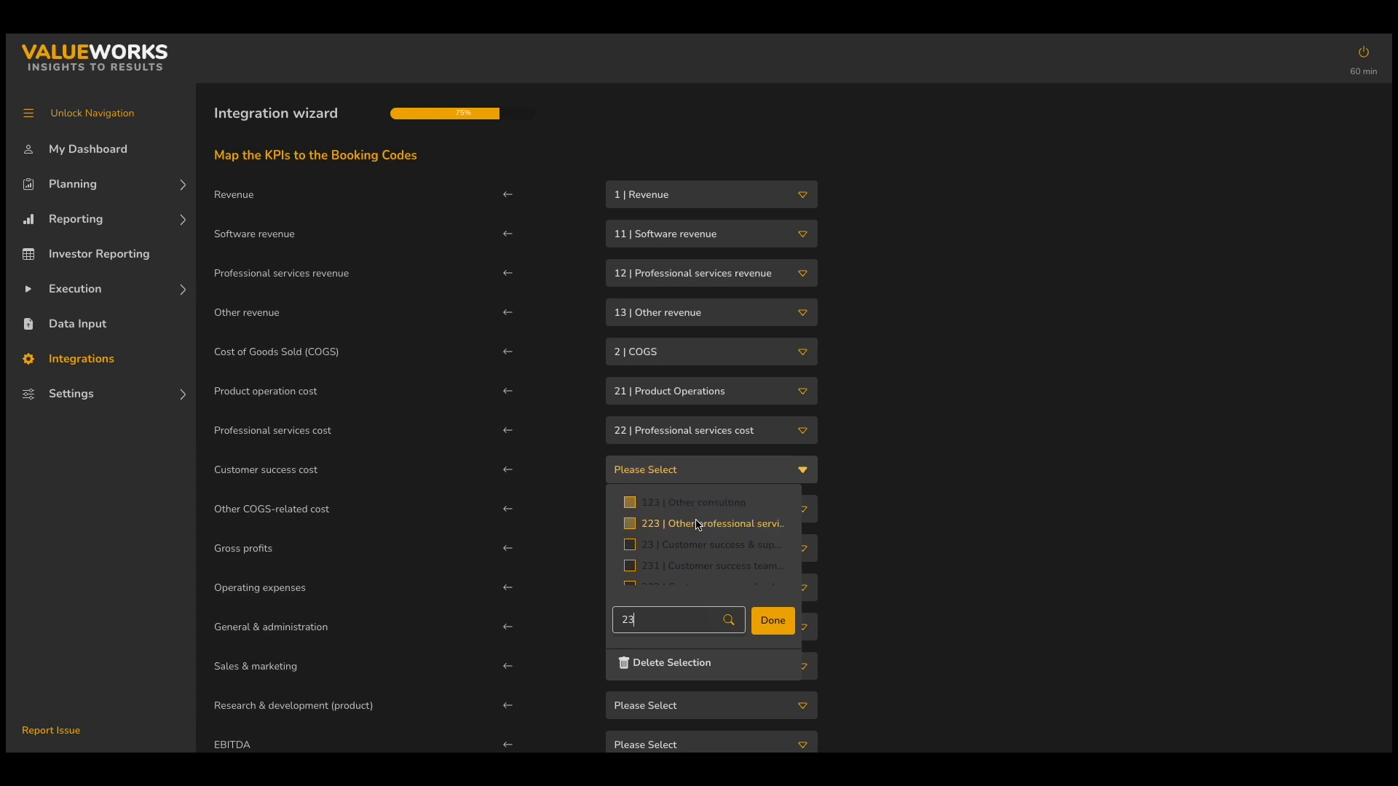
pyautogui.click(710, 546)
pyautogui.click(880, 508)
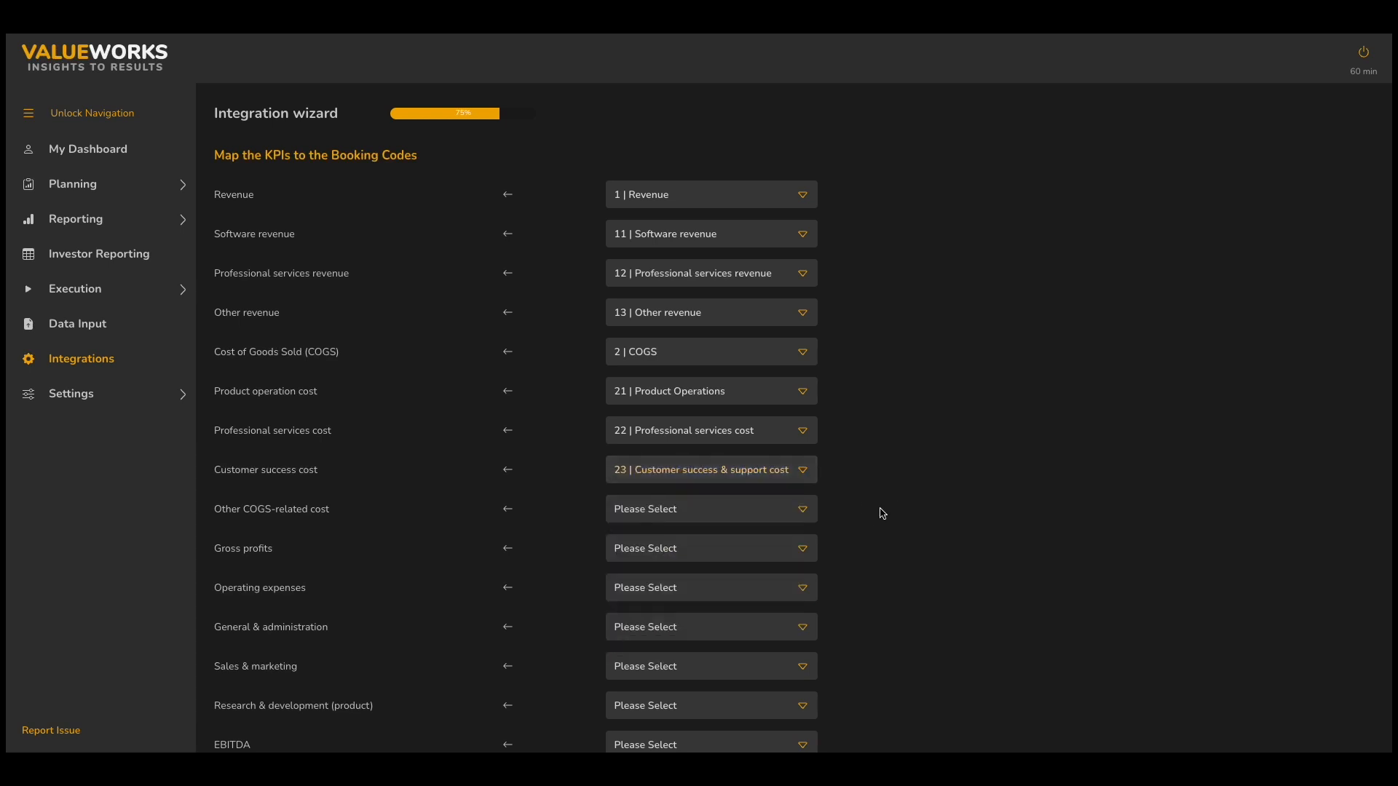
pyautogui.click(688, 509)
pyautogui.click(663, 657)
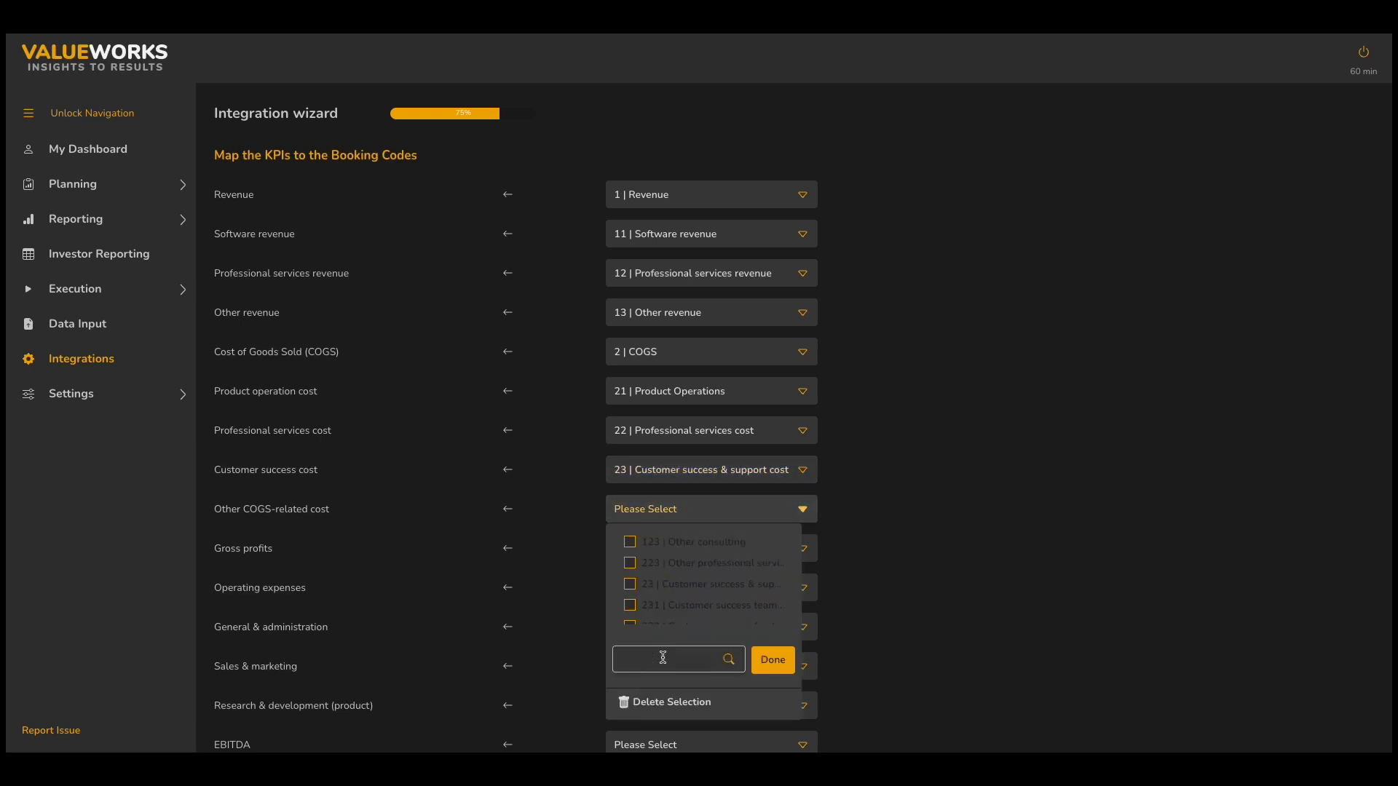
pyautogui.write('24')
pyautogui.click(703, 541)
pyautogui.click(903, 522)
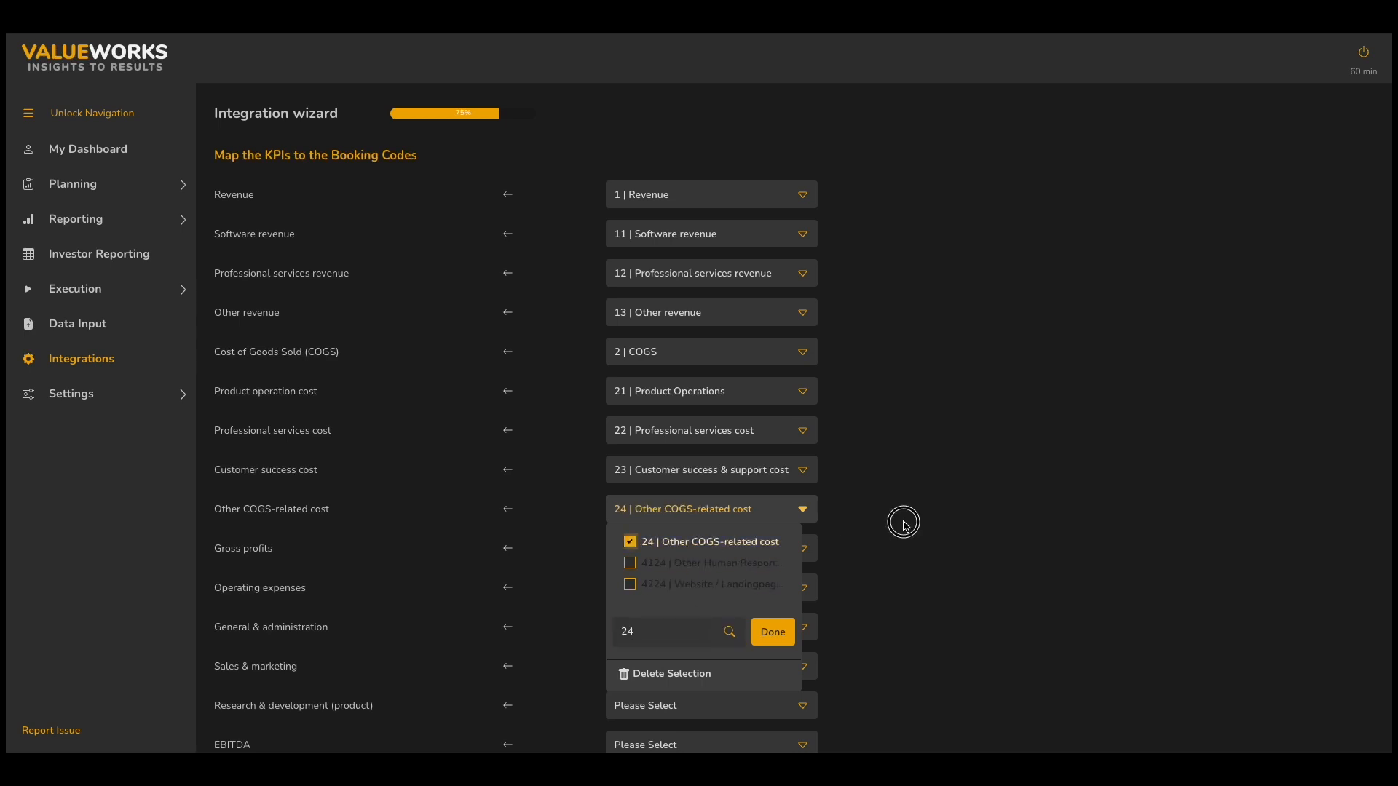
# Map Gross profits to booking code 3.
pyautogui.click(716, 553)
pyautogui.click(675, 666)
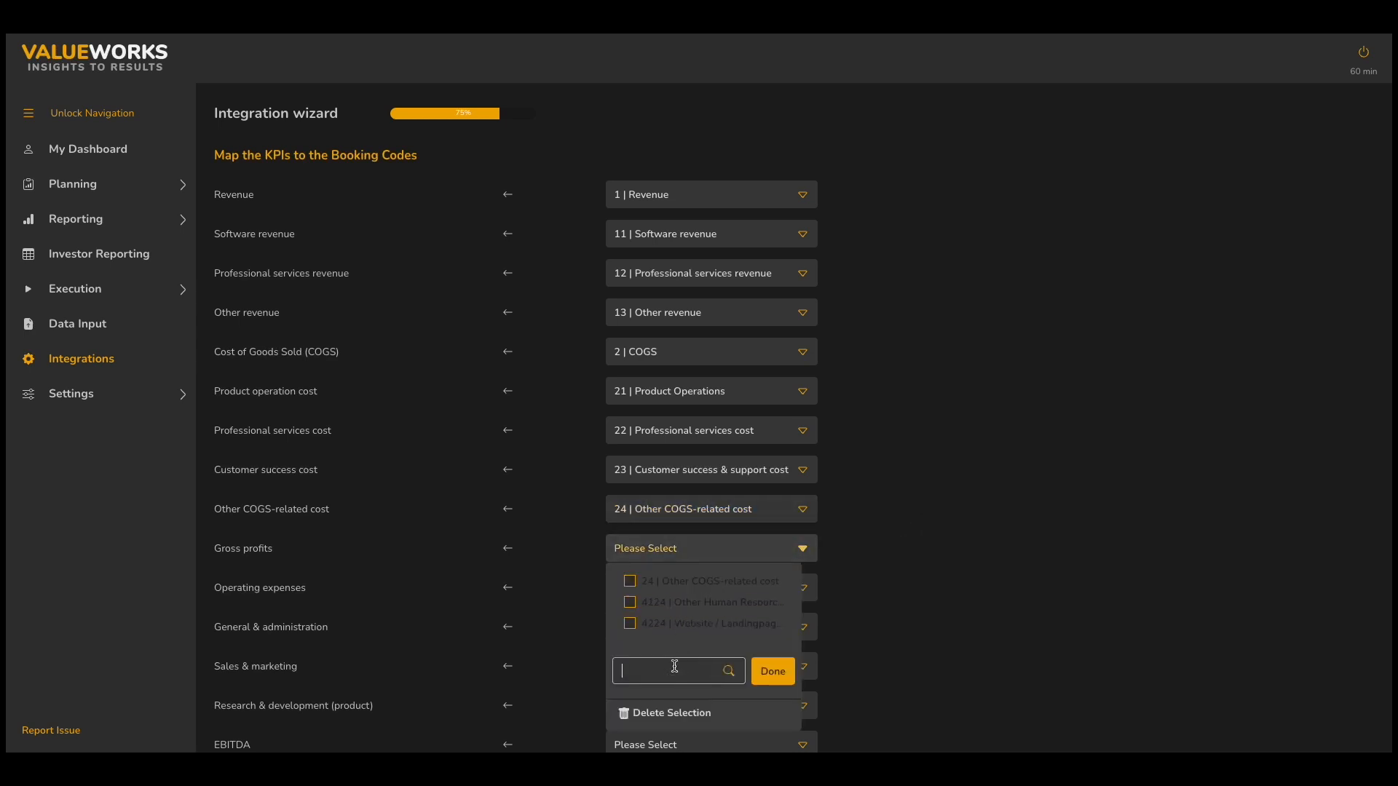
pyautogui.write('3')
pyautogui.scroll(-3, 700, 622)
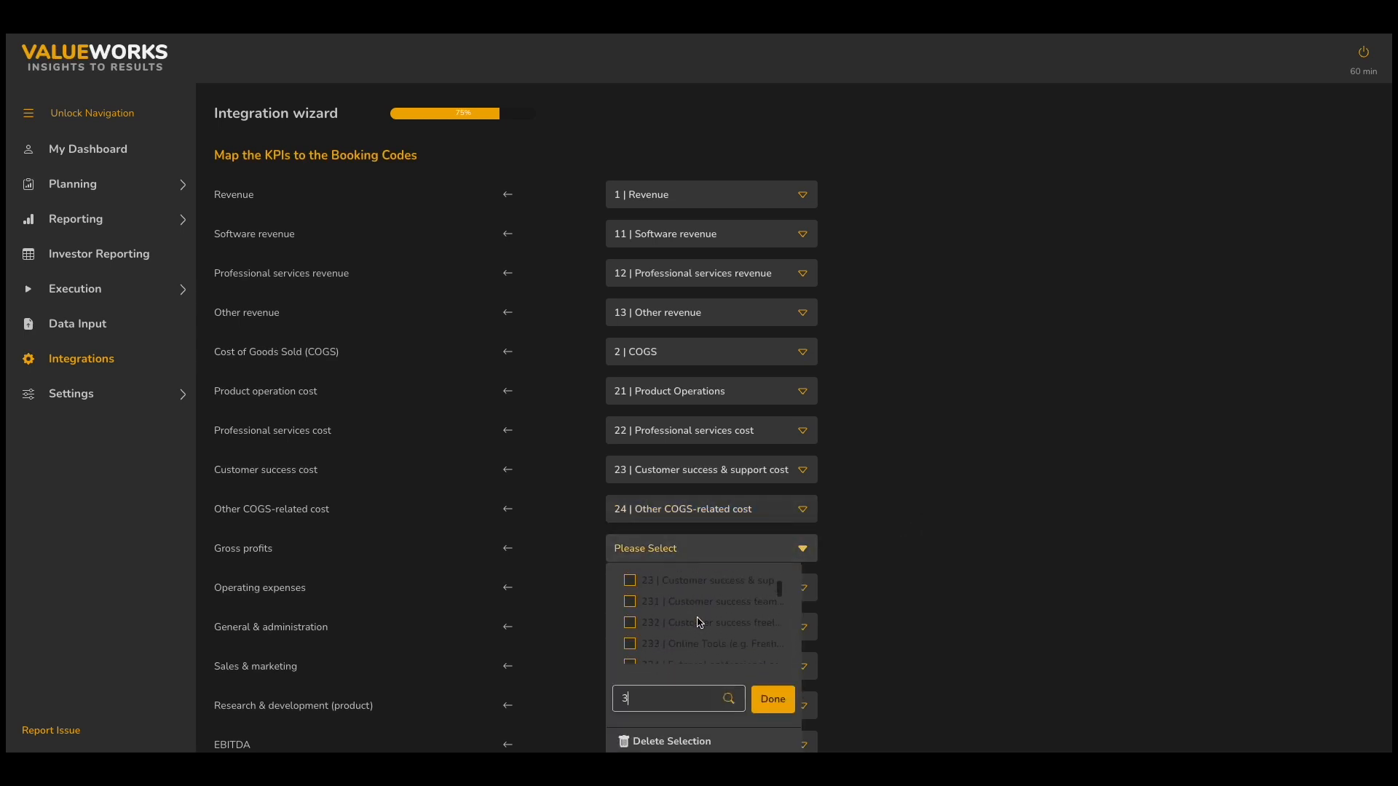
pyautogui.click(699, 622)
pyautogui.click(933, 572)
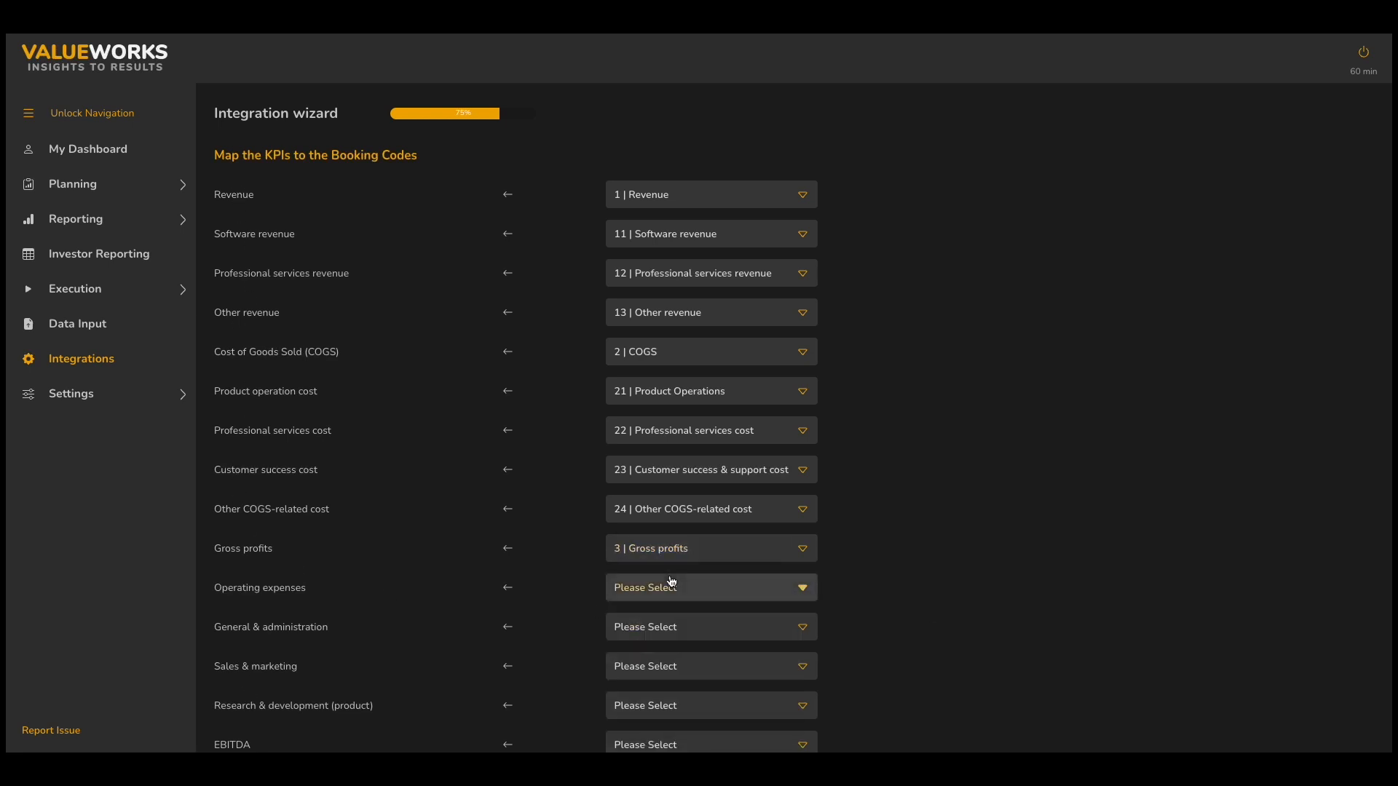
# Map Operating expenses to booking code 4.
pyautogui.scroll(-3, 667, 580)
pyautogui.click(709, 380)
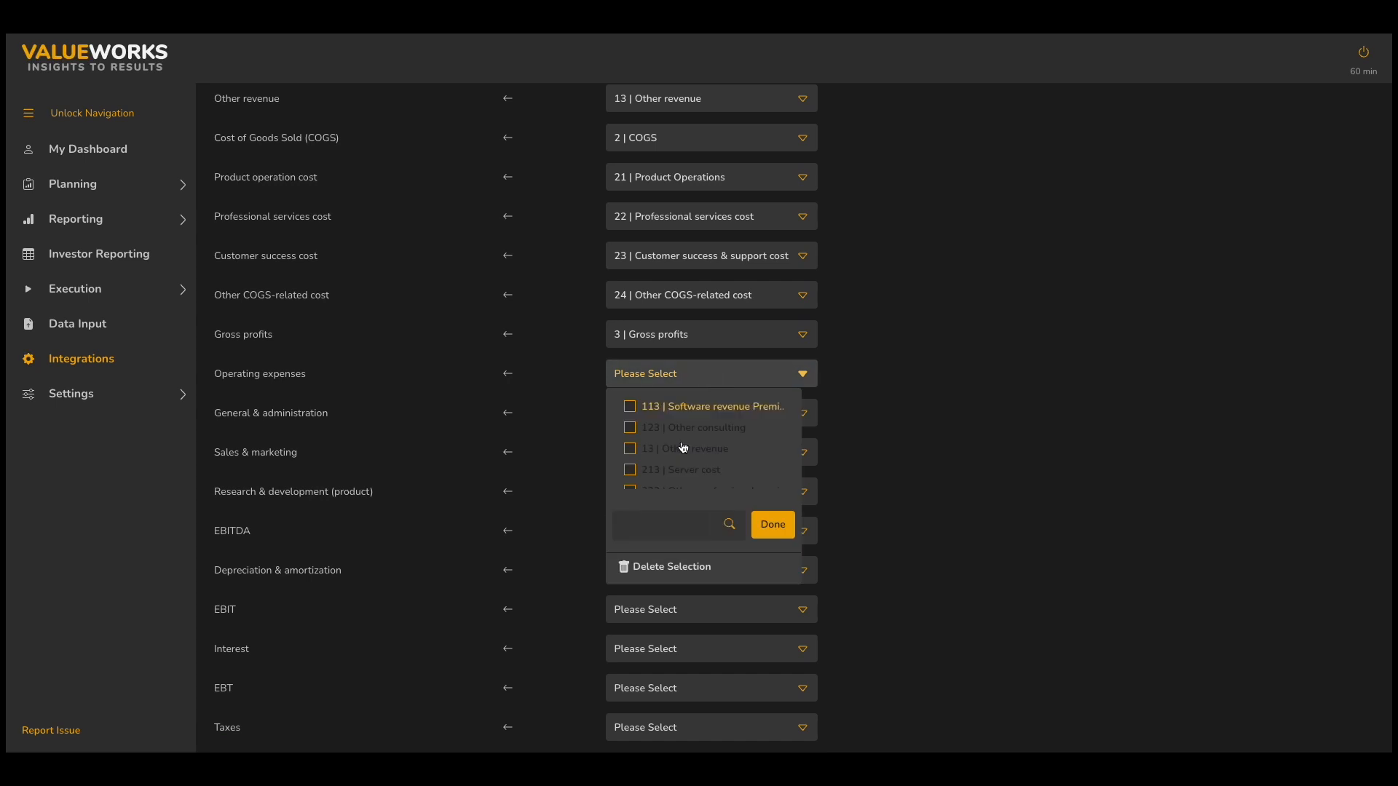
pyautogui.click(664, 525)
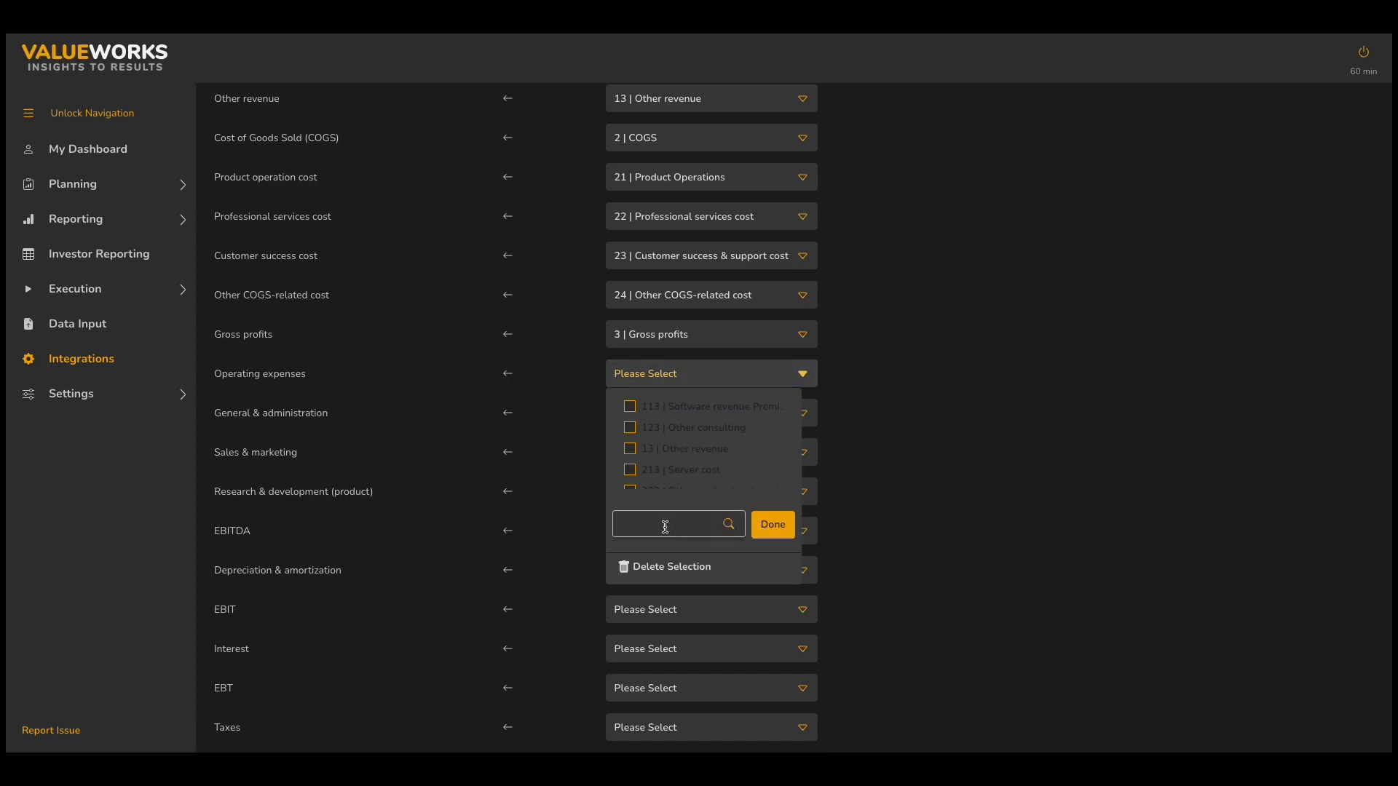
pyautogui.write('4')
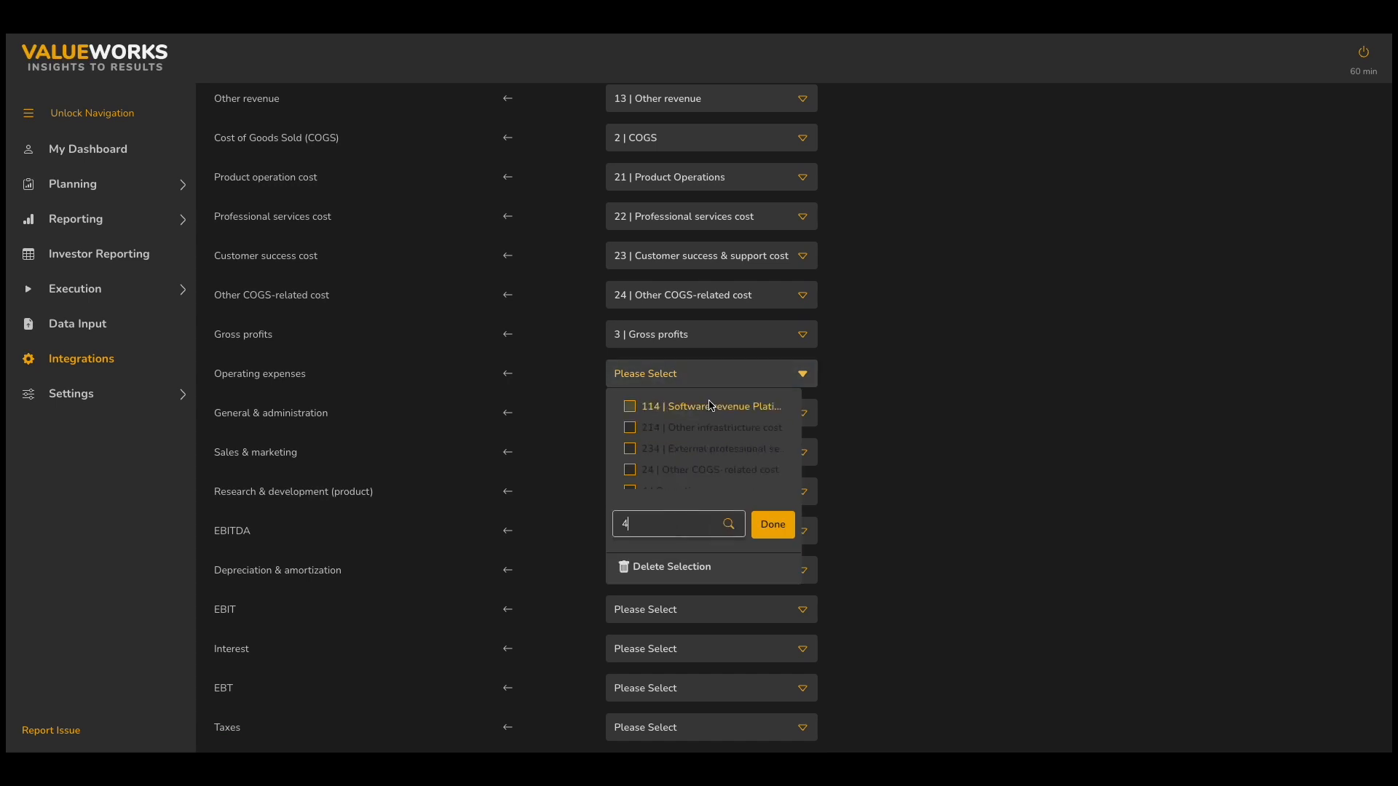
pyautogui.scroll(-2, 689, 453)
pyautogui.click(681, 453)
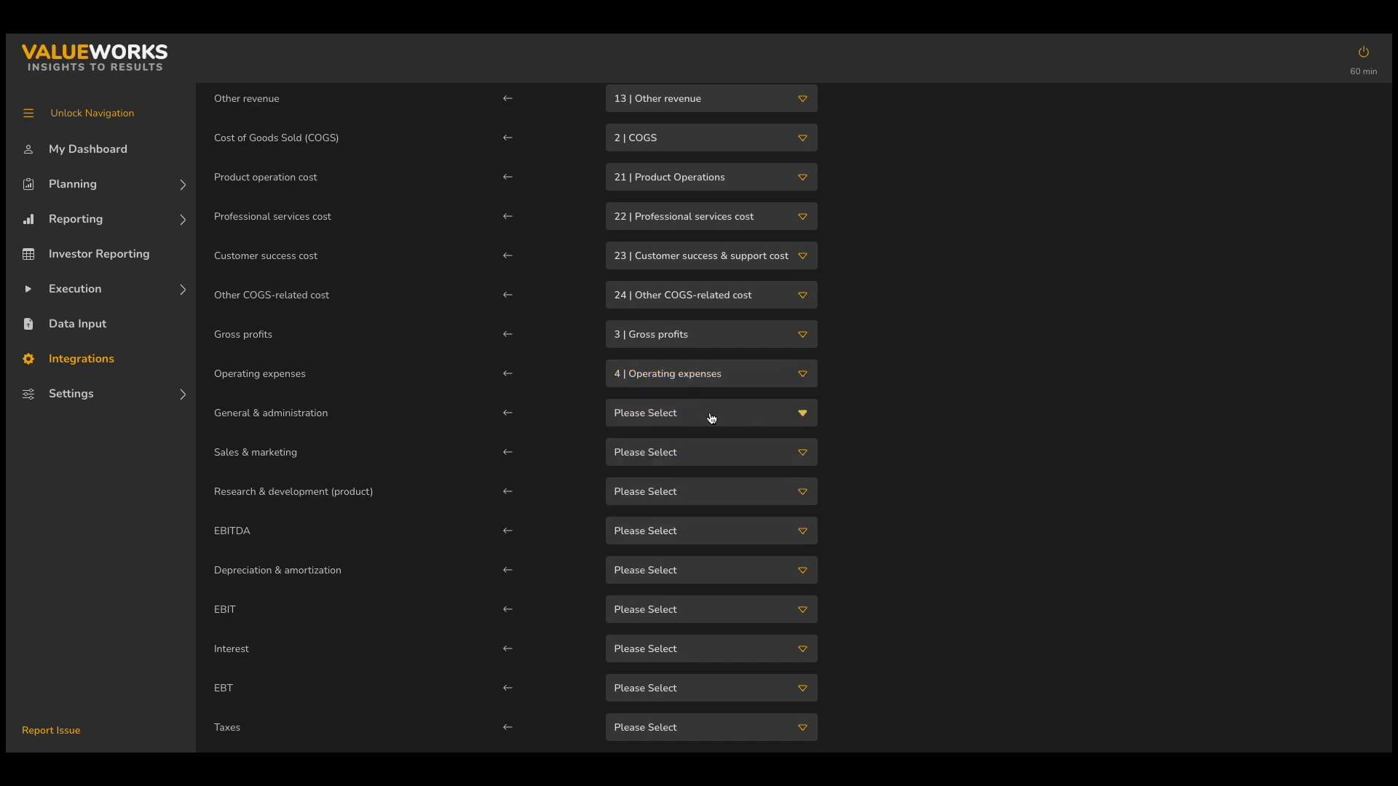
pyautogui.click(711, 414)
# Map General & administration to 41, Sales & marketing to 42, Research & development to 43.
pyautogui.click(656, 563)
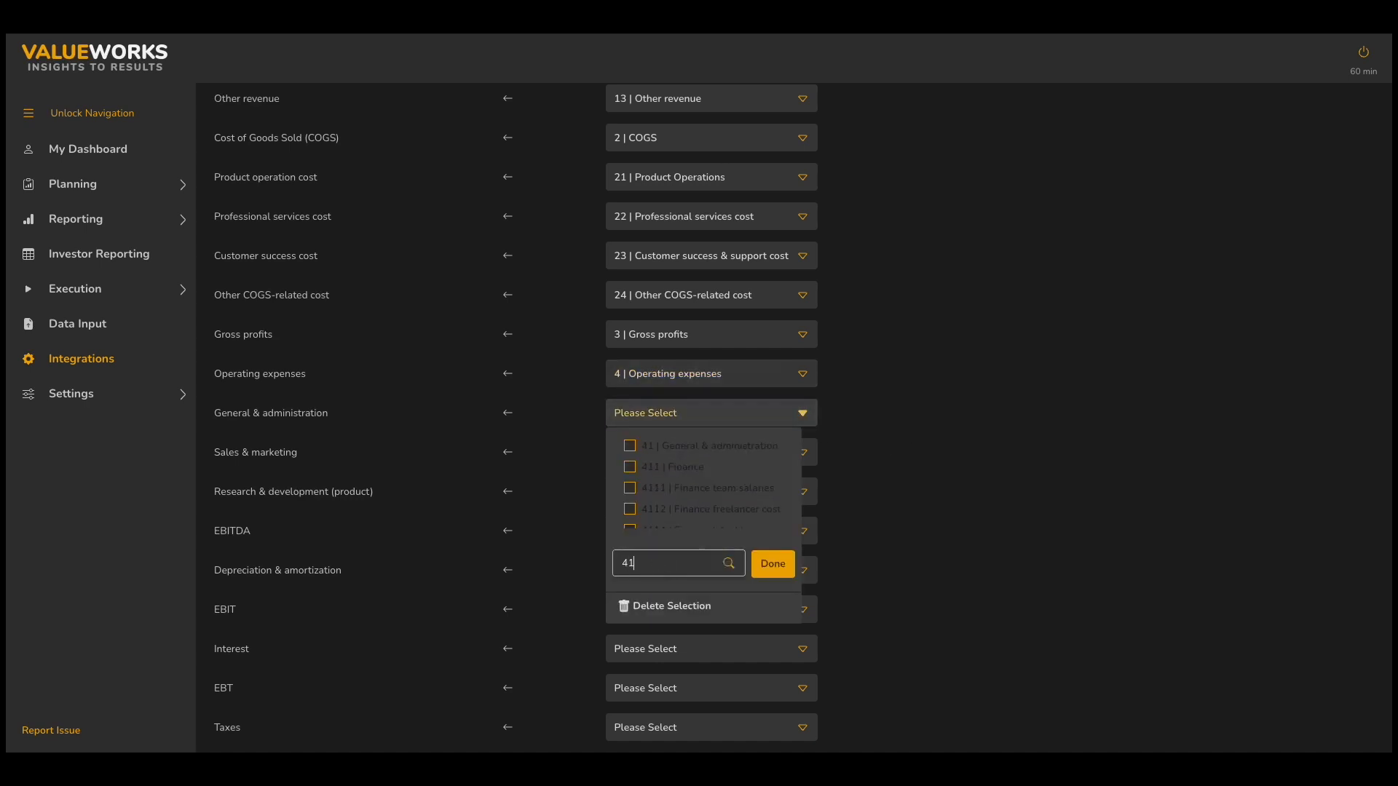
pyautogui.click(688, 446)
pyautogui.click(852, 474)
pyautogui.click(711, 453)
pyautogui.click(677, 602)
pyautogui.write('42')
pyautogui.click(688, 485)
pyautogui.click(905, 461)
pyautogui.click(711, 492)
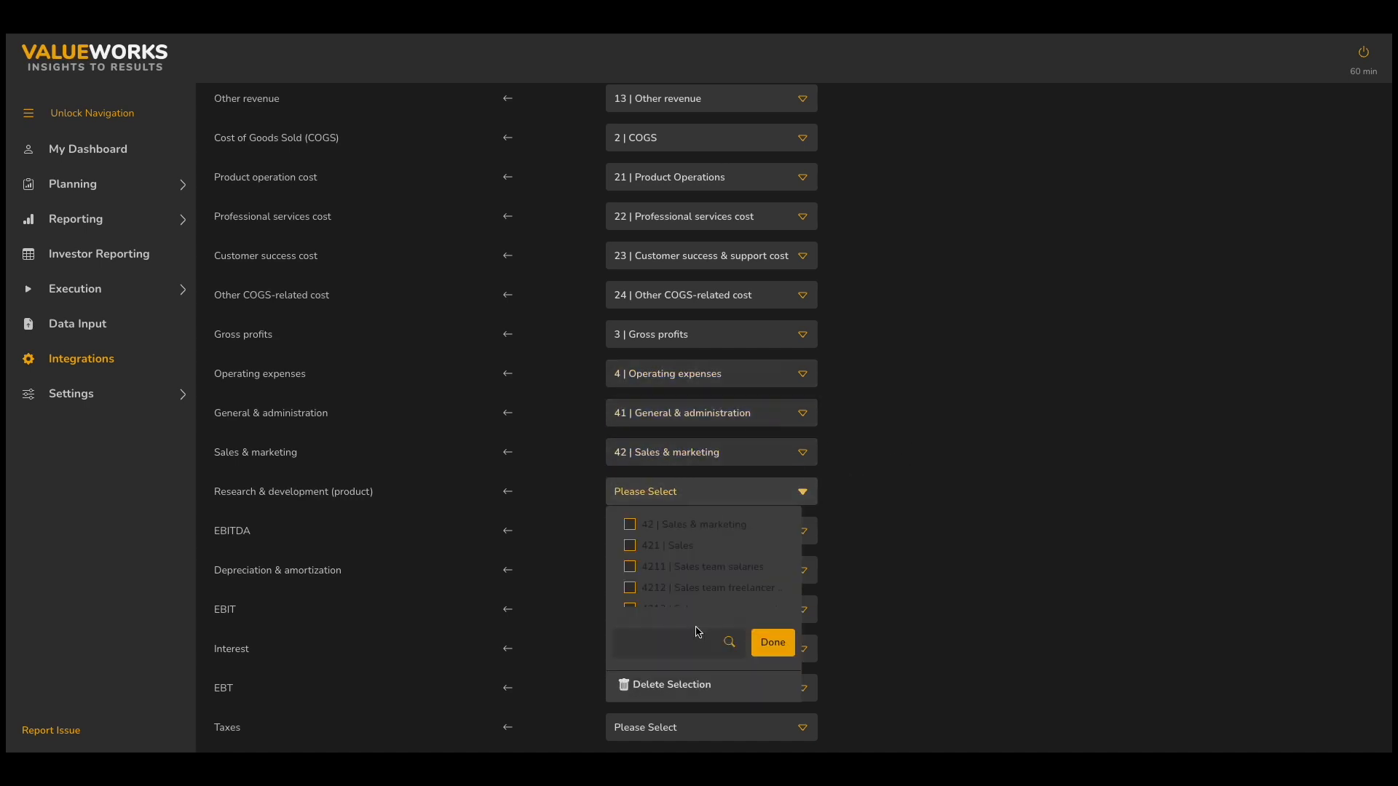
pyautogui.click(674, 643)
pyautogui.write('43')
pyautogui.click(692, 524)
pyautogui.click(711, 530)
# Map EBITDA to code 5 and Depreciation & amortization to code 6.
pyautogui.click(670, 682)
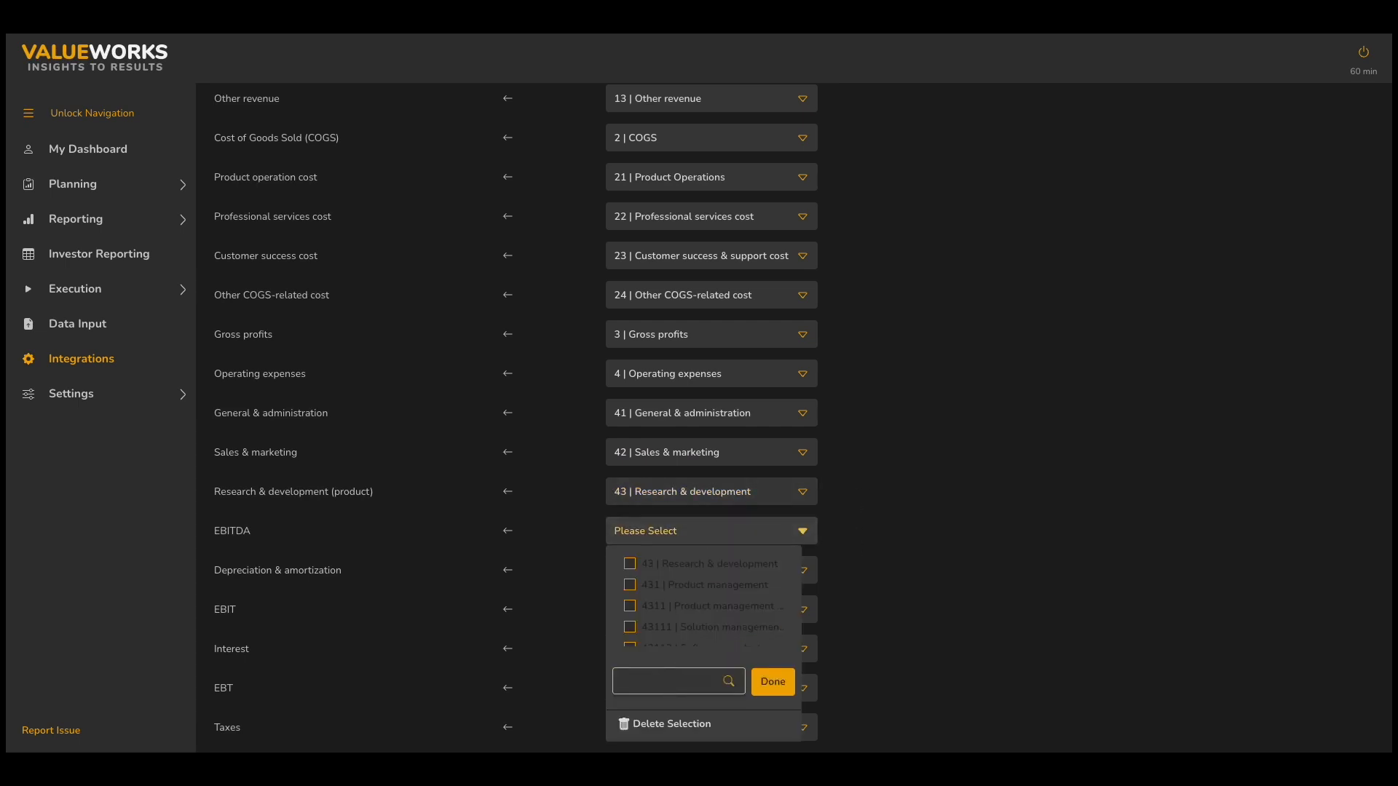
pyautogui.write('ebi')
pyautogui.click(676, 564)
pyautogui.click(872, 553)
pyautogui.click(711, 572)
pyautogui.click(670, 677)
pyautogui.write('6')
pyautogui.click(695, 664)
pyautogui.click(866, 603)
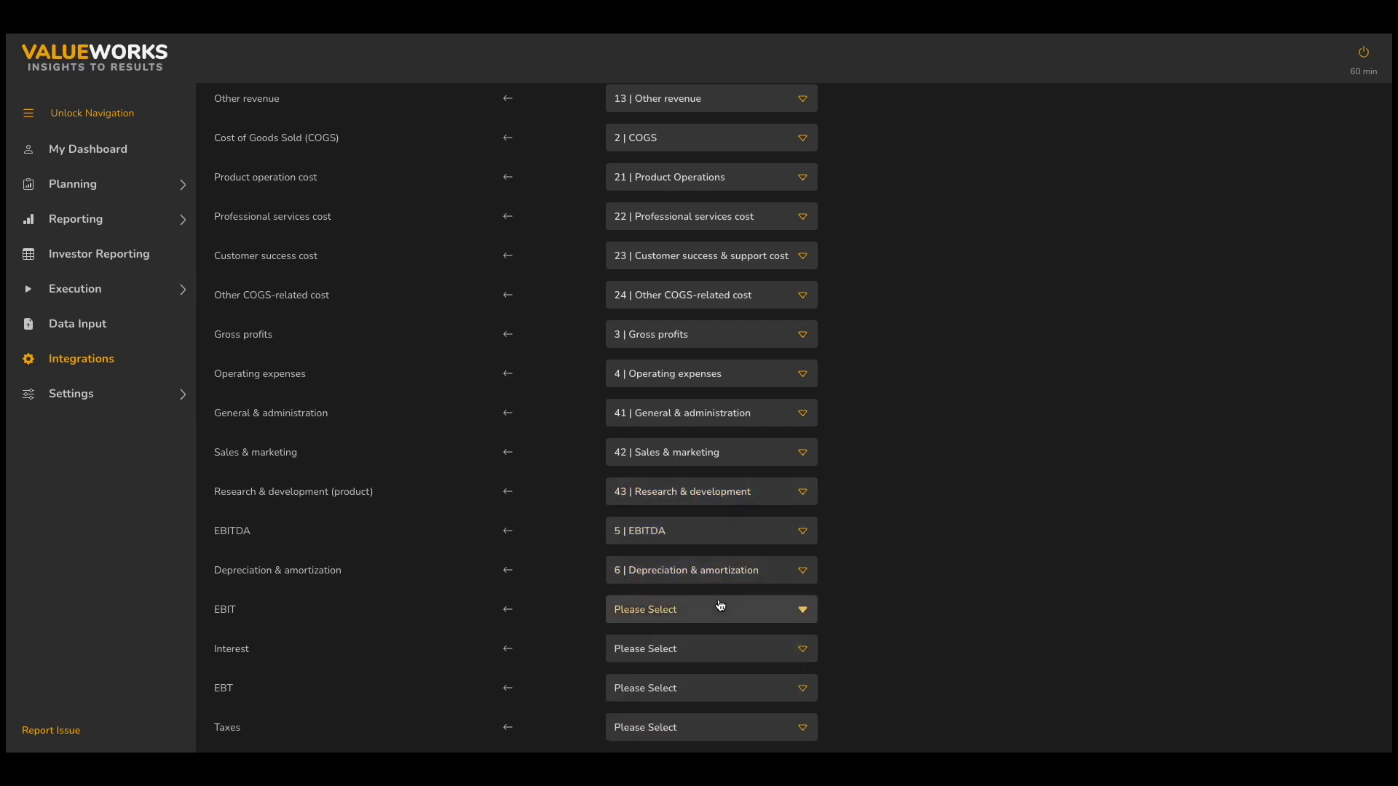
# Map EBIT to code 7 and Interest to code 8.
pyautogui.click(720, 605)
pyautogui.click(671, 475)
pyautogui.write('ebit')
pyautogui.click(669, 379)
pyautogui.click(902, 505)
pyautogui.click(665, 541)
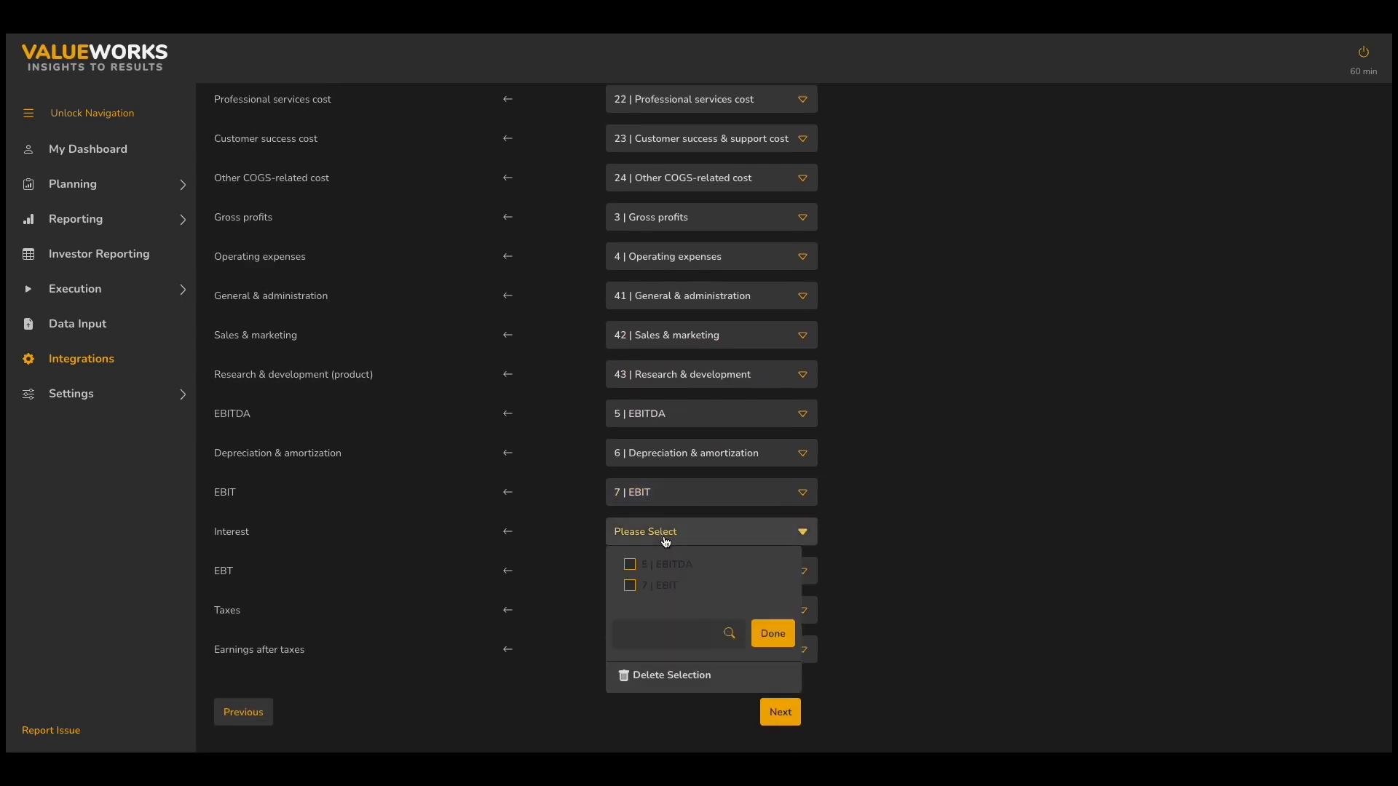
pyautogui.click(661, 632)
pyautogui.write('8')
pyautogui.click(664, 585)
pyautogui.click(870, 575)
# Map EBT to code 9 and Taxes to code 10.
pyautogui.click(689, 585)
pyautogui.click(670, 671)
pyautogui.write('9')
pyautogui.click(663, 604)
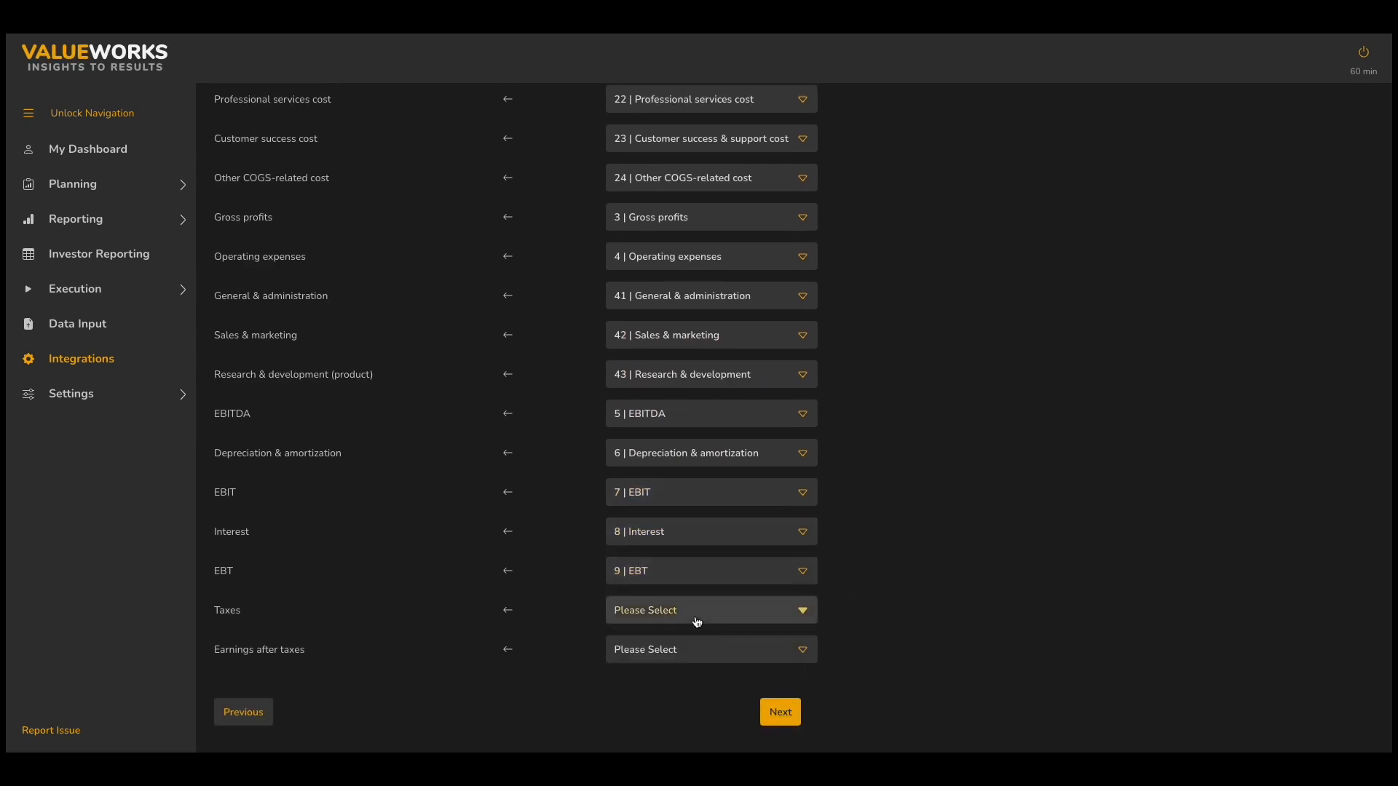
pyautogui.click(697, 622)
pyautogui.click(658, 690)
pyautogui.write('10')
pyautogui.click(664, 646)
pyautogui.click(1329, 586)
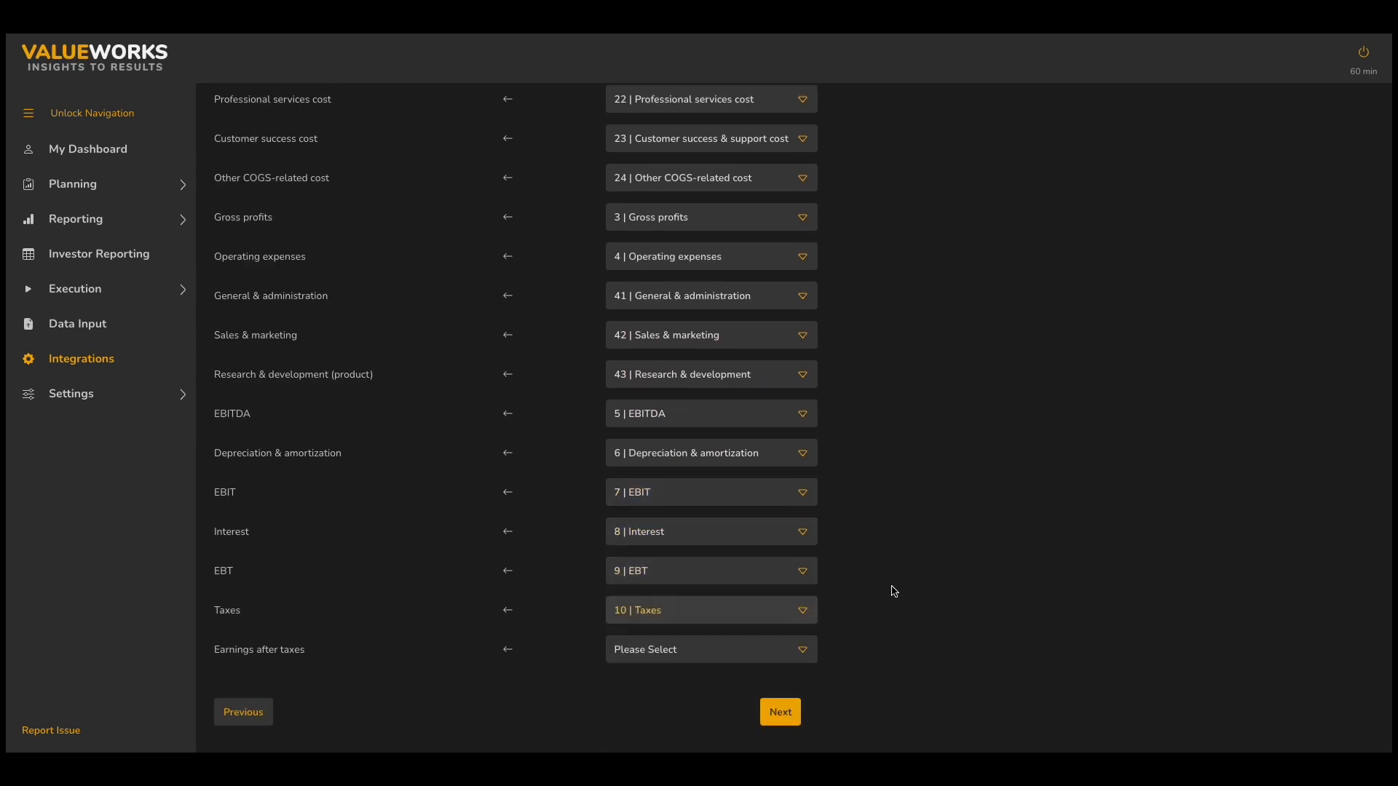
# Finish the DATEV setup wizard from the mapping summary.
pyautogui.click(789, 716)
pyautogui.scroll(-3, 551, 443)
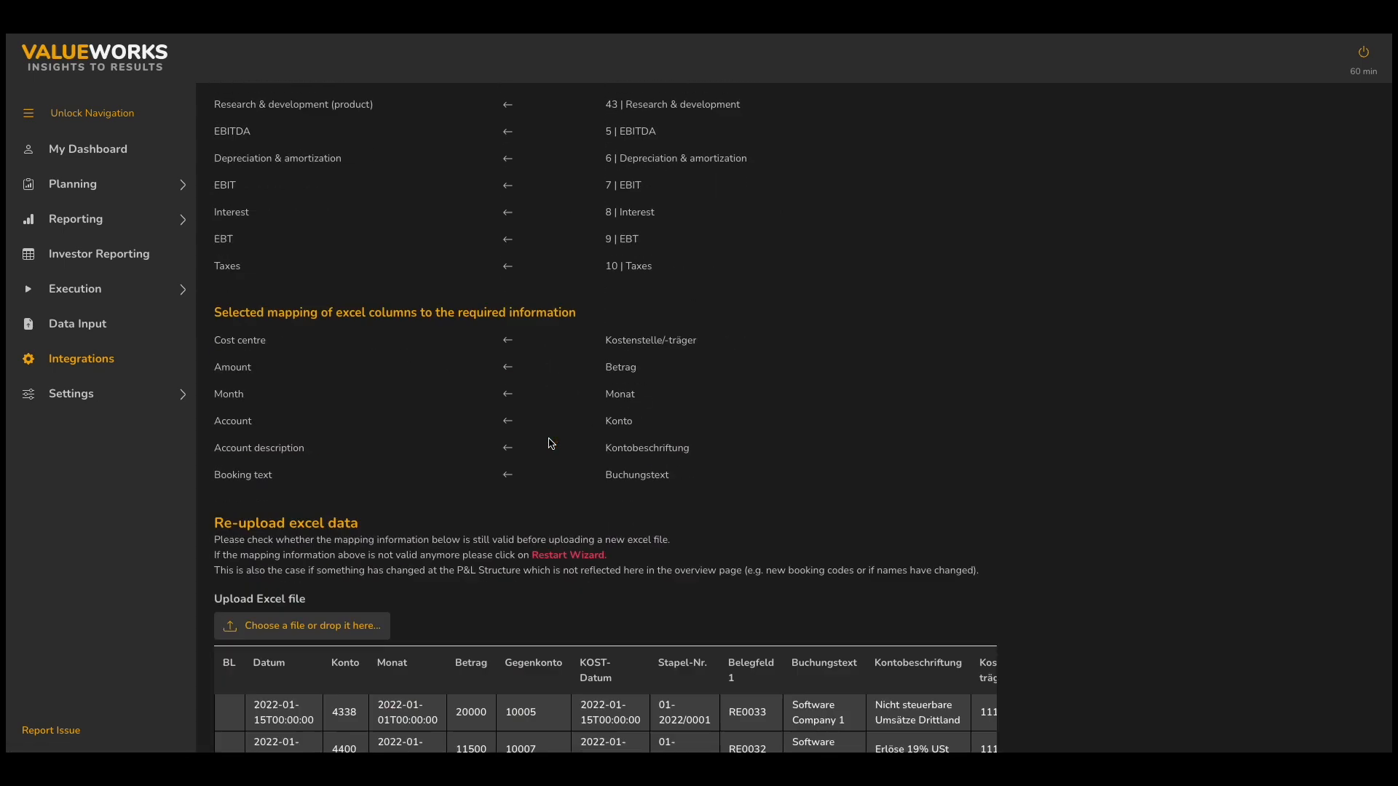
pyautogui.scroll(-2, 551, 443)
pyautogui.click(345, 712)
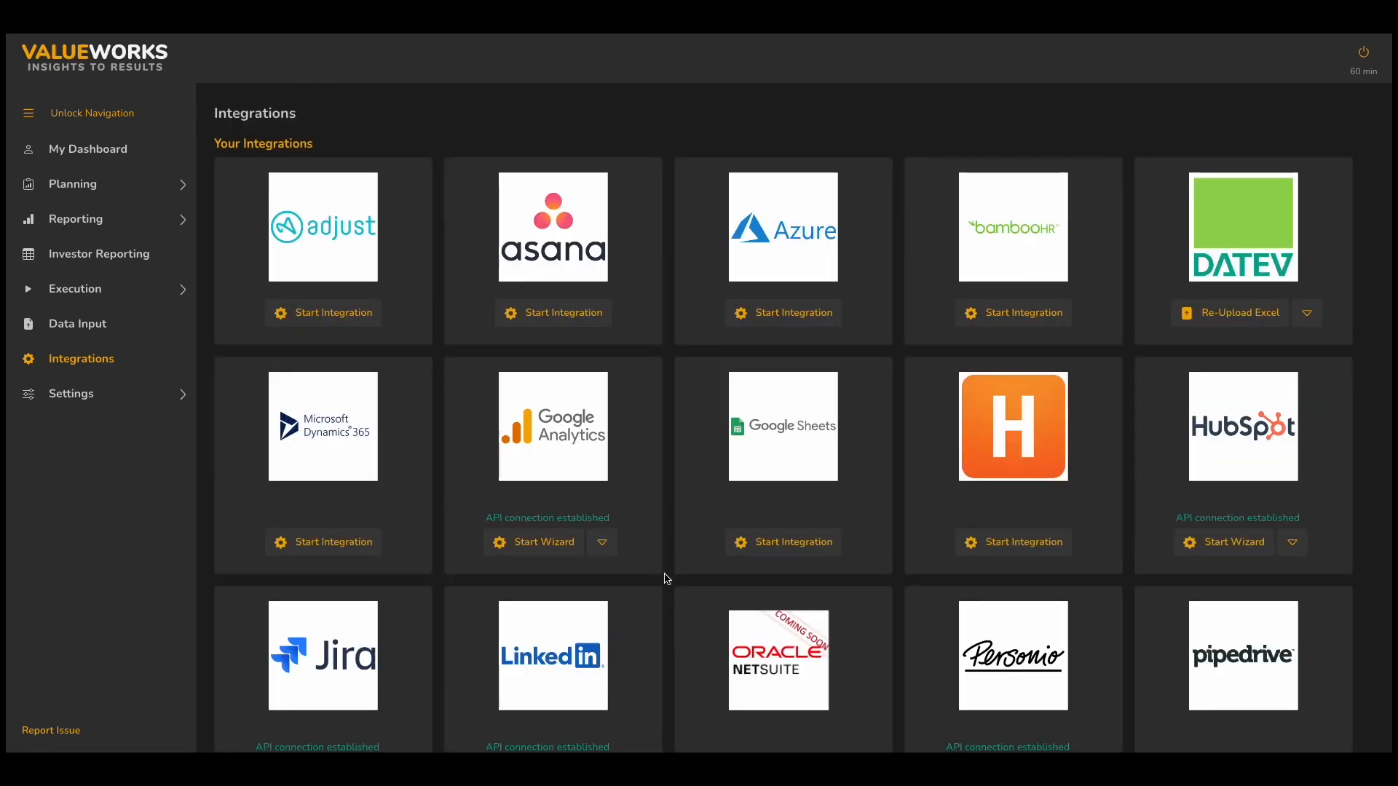
# Open the Operational Dashboard from the Reporting section.
pyautogui.scroll(-4, 668, 578)
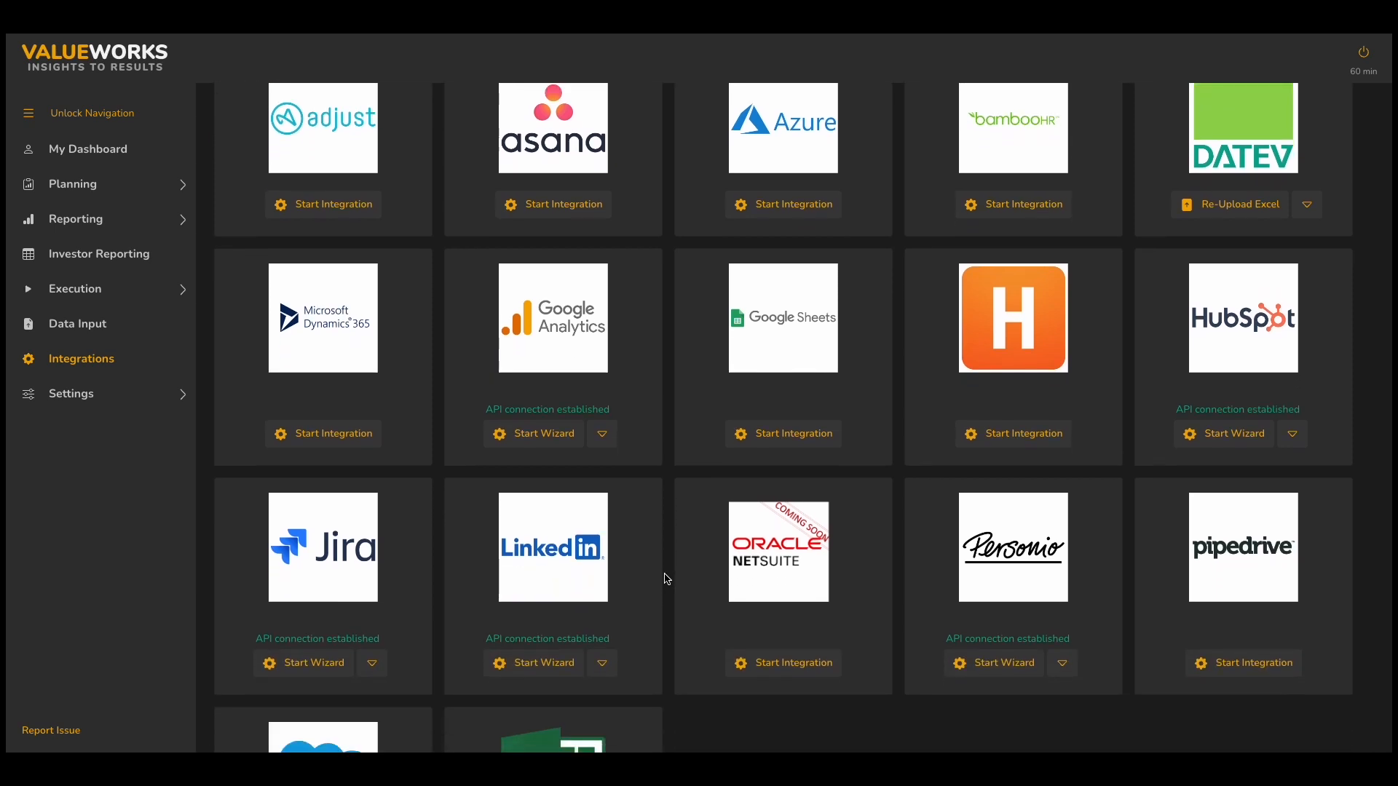
pyautogui.scroll(4, 668, 579)
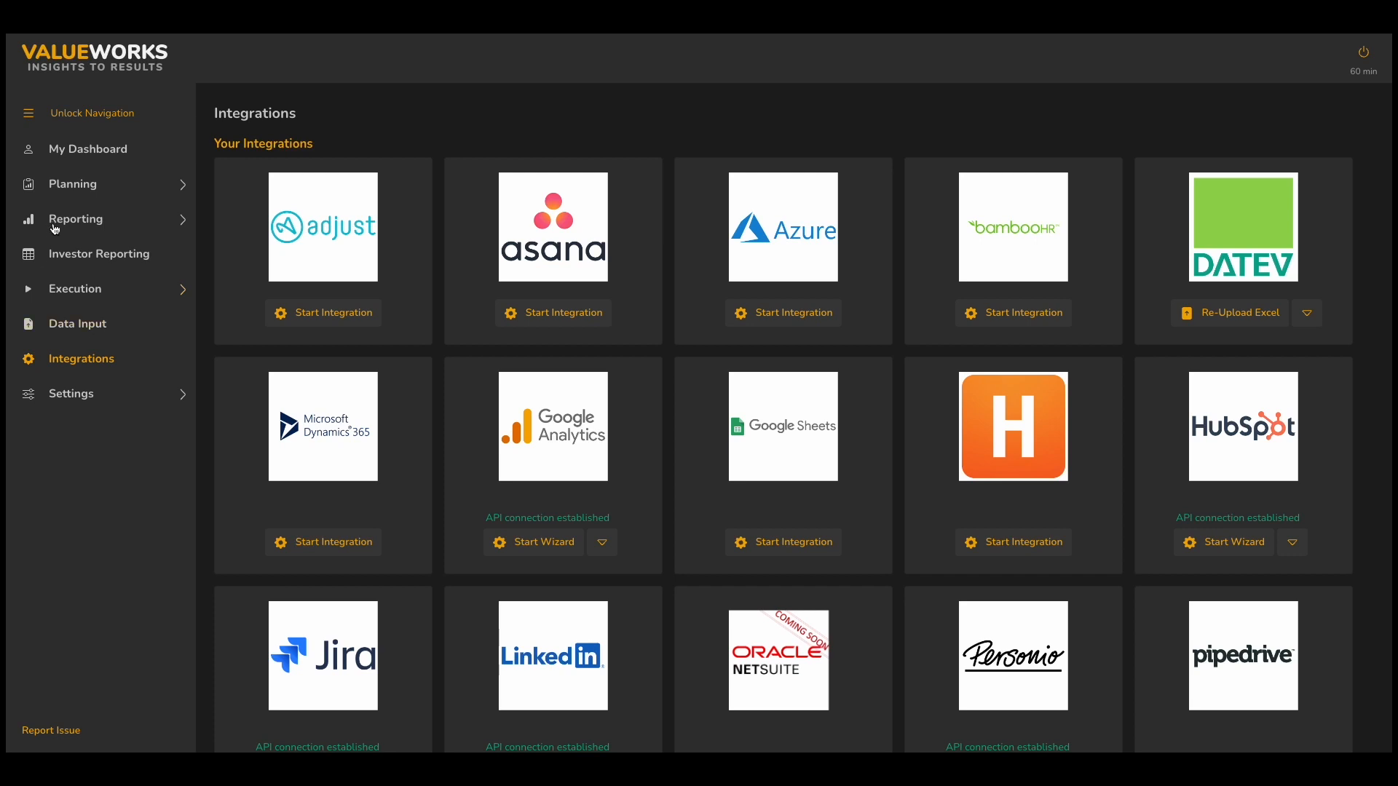
pyautogui.click(77, 226)
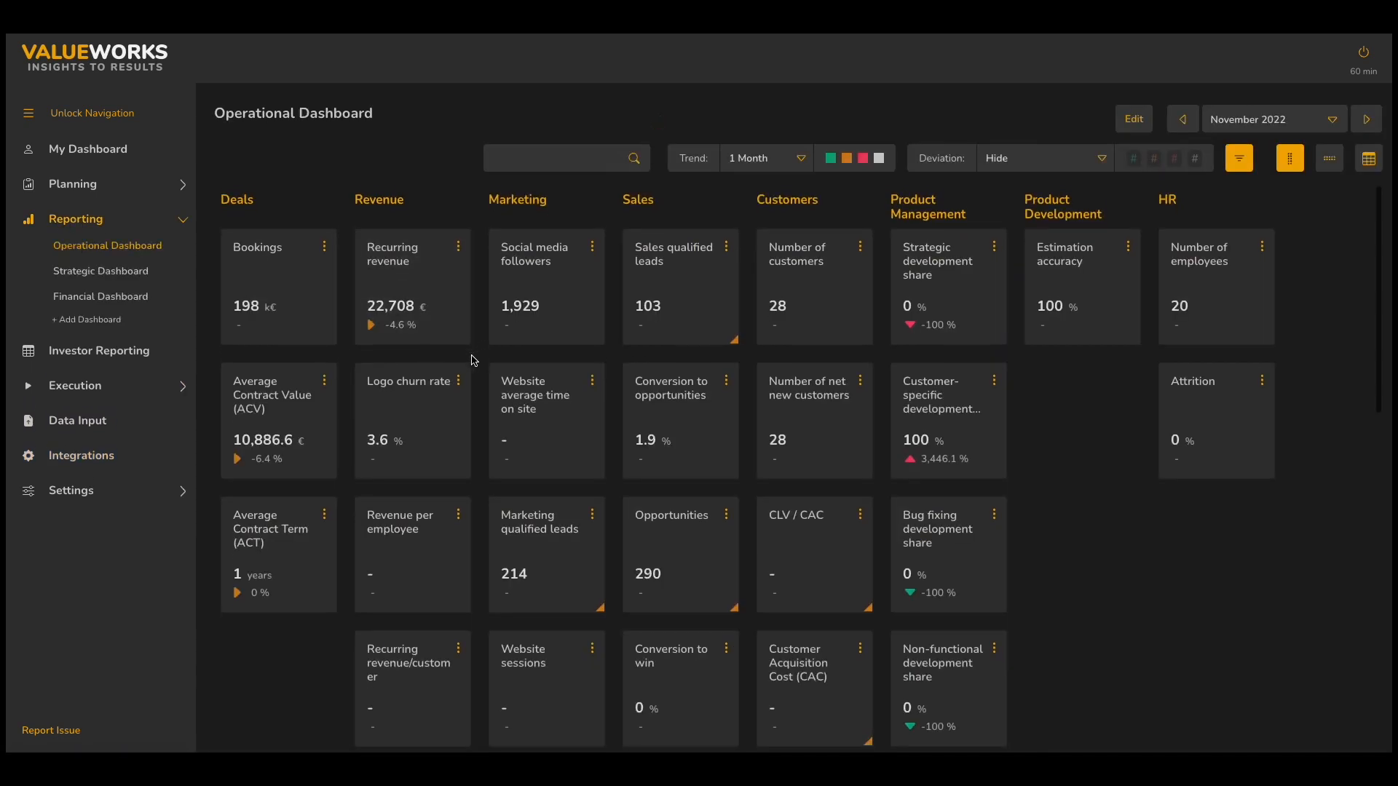
# View the Recurring revenue chart over 12 months, then return to the dashboard.
pyautogui.scroll(-7, 474, 359)
pyautogui.scroll(-2, 474, 360)
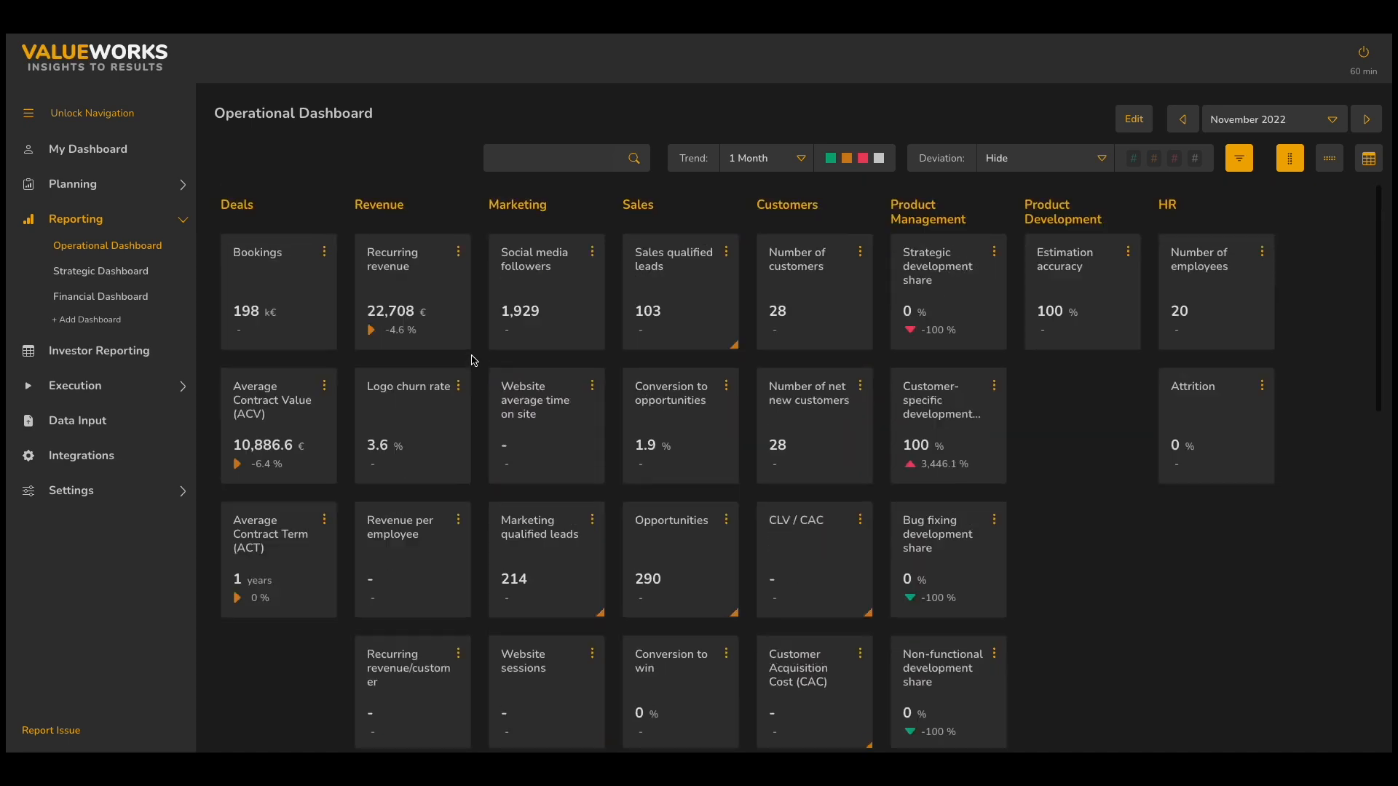
pyautogui.click(418, 275)
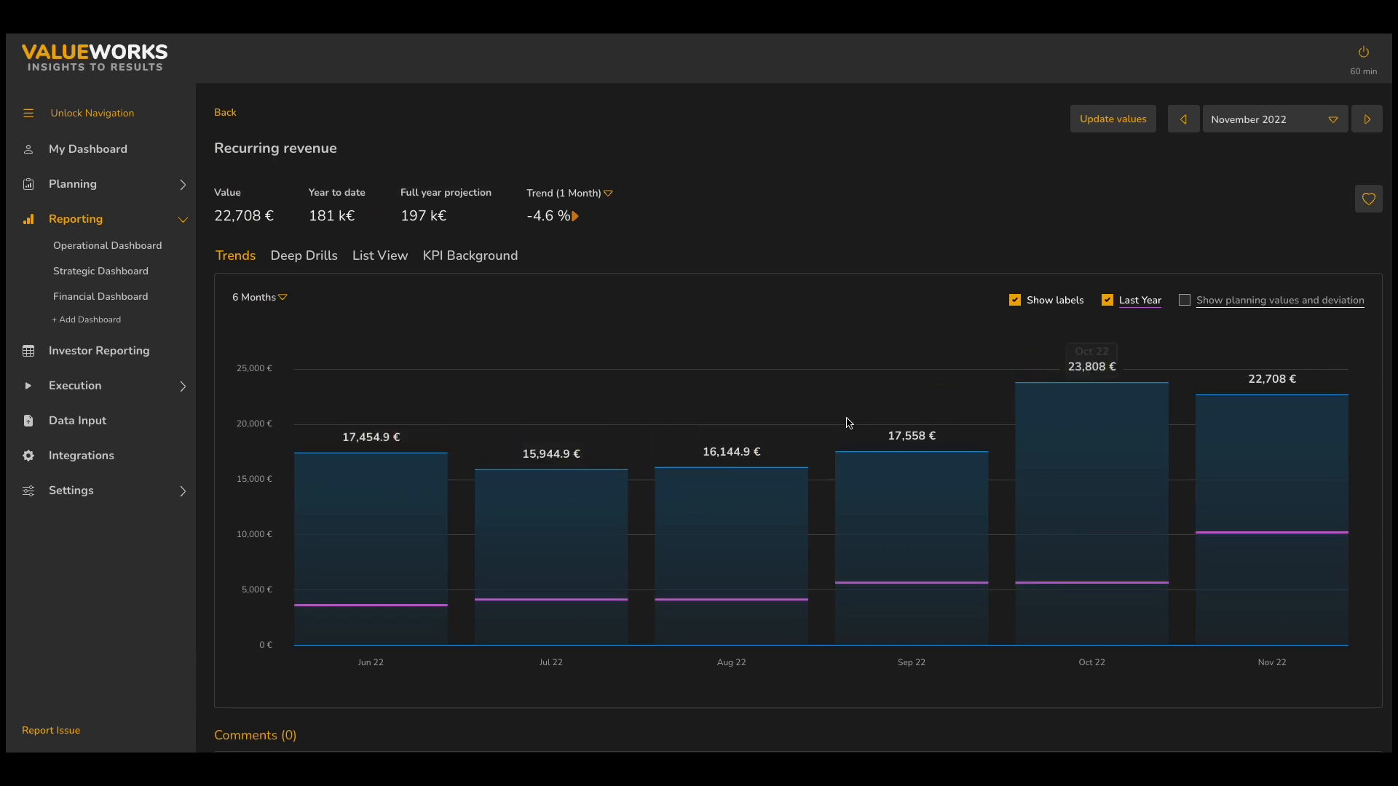
pyautogui.click(263, 298)
pyautogui.click(275, 357)
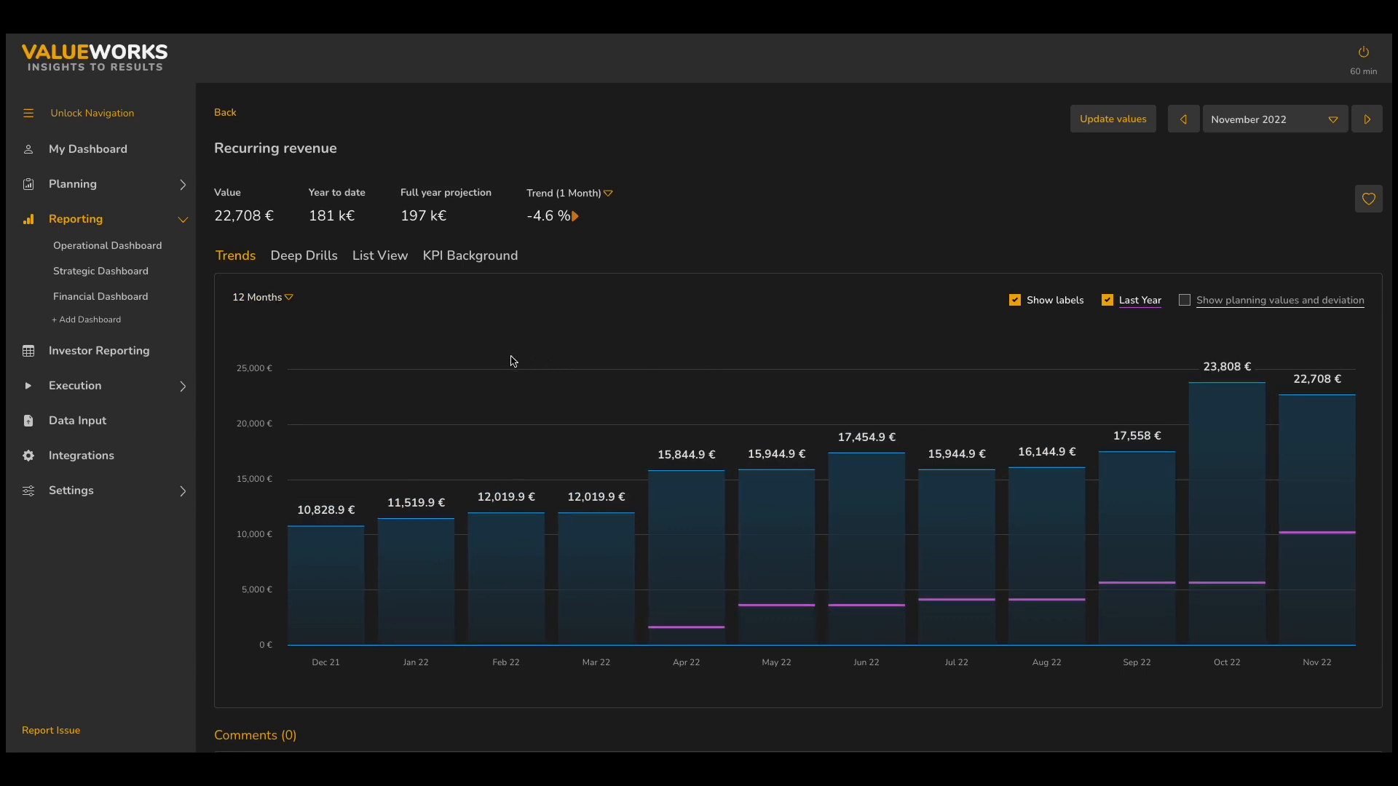
pyautogui.click(226, 113)
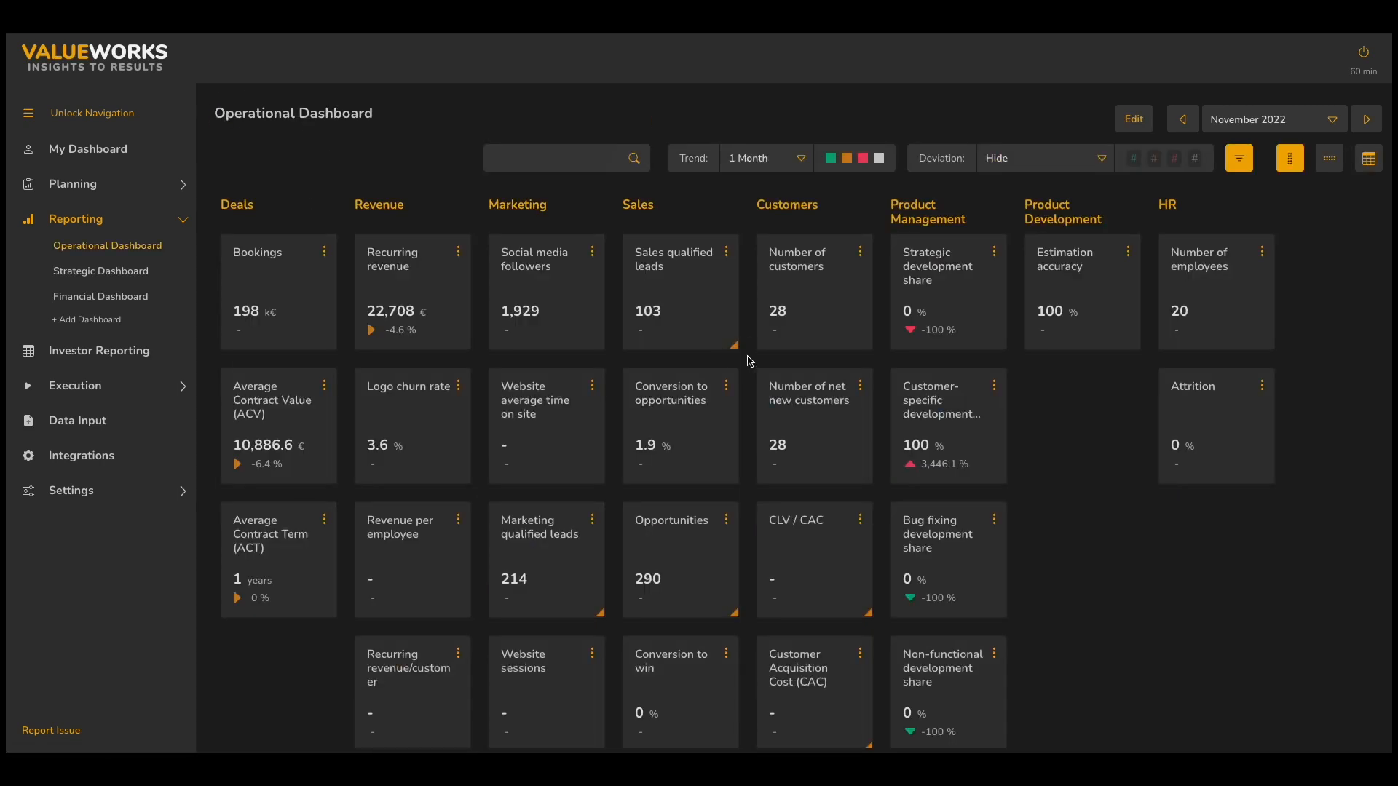
# Review the Social media followers metrics in List View.
pyautogui.click(531, 280)
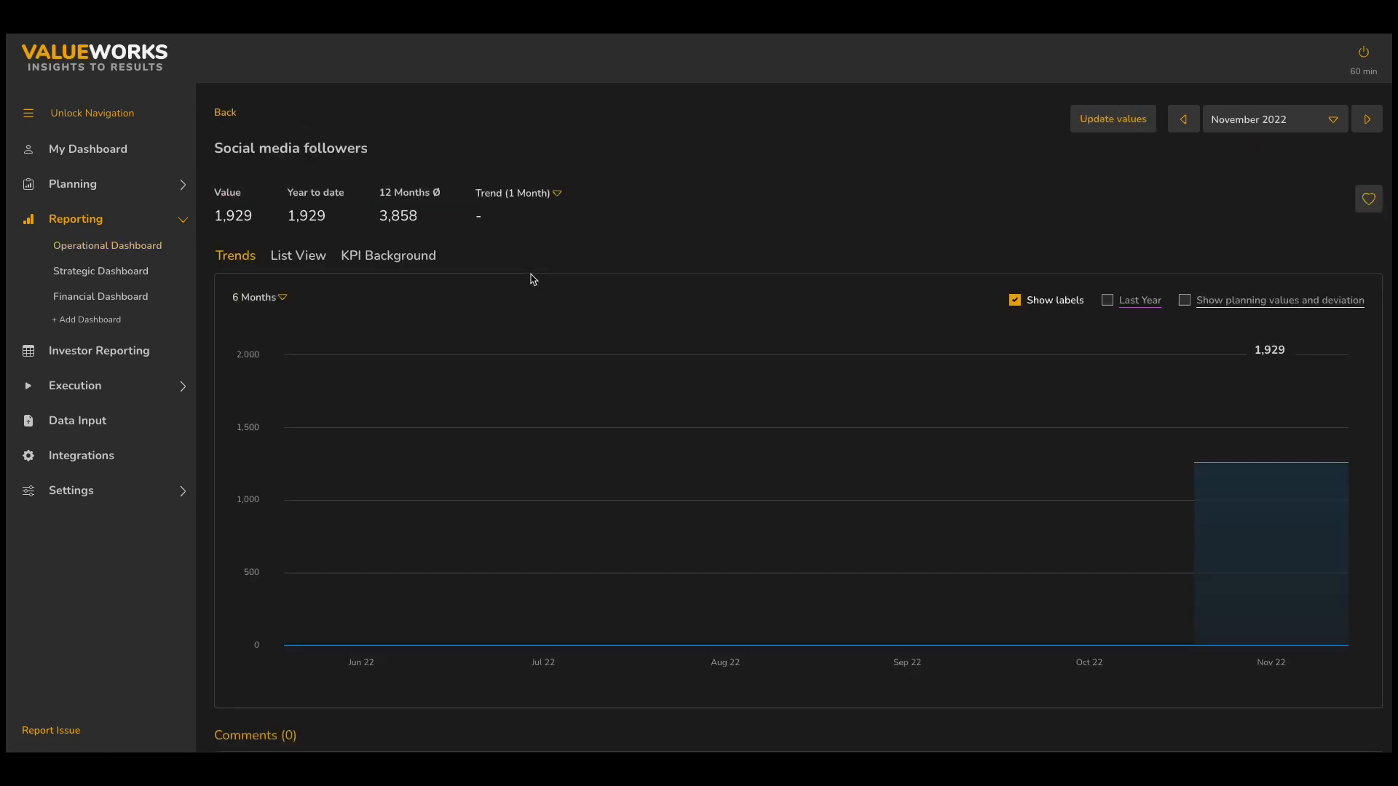
pyautogui.click(305, 261)
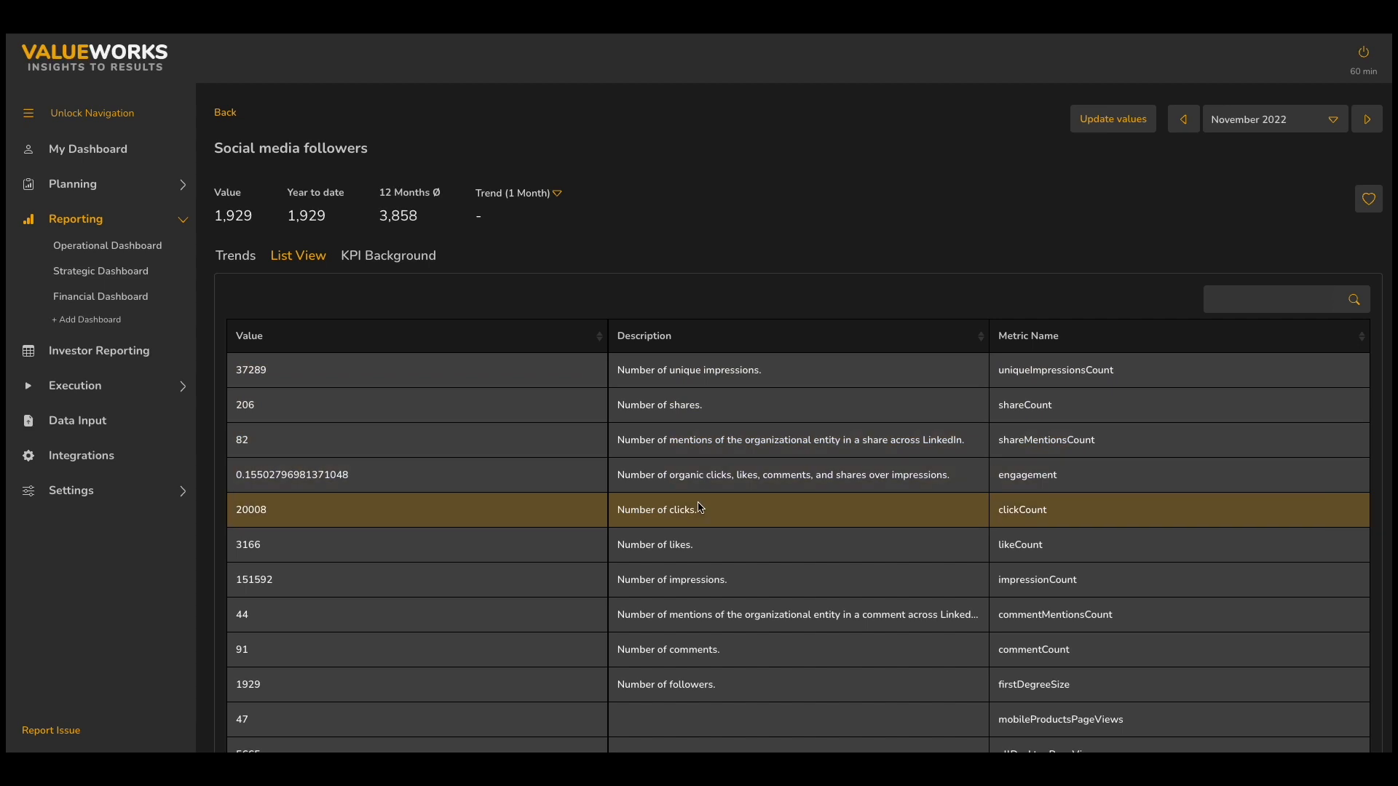
pyautogui.scroll(-1, 700, 508)
pyautogui.scroll(-8, 700, 507)
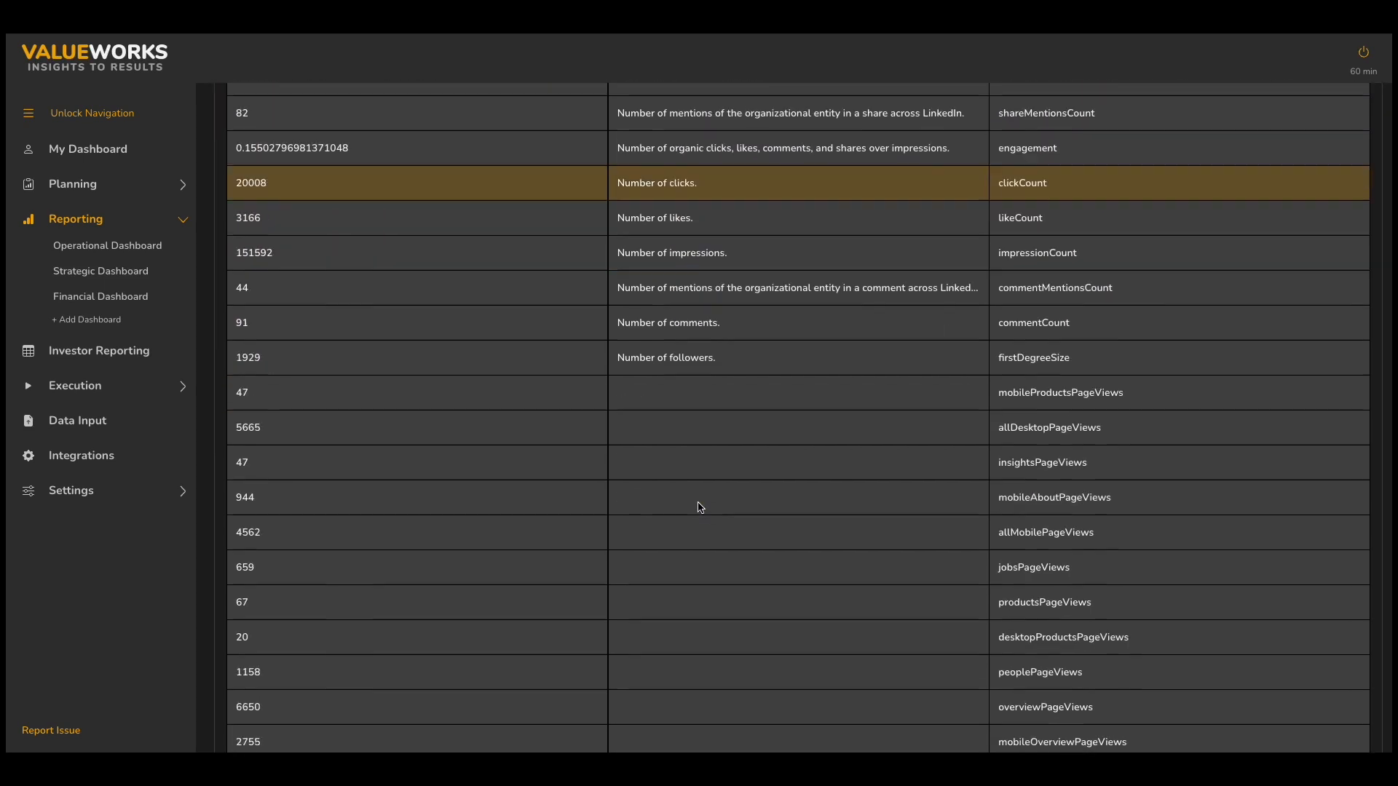
pyautogui.scroll(9, 700, 507)
pyautogui.scroll(-1, 700, 508)
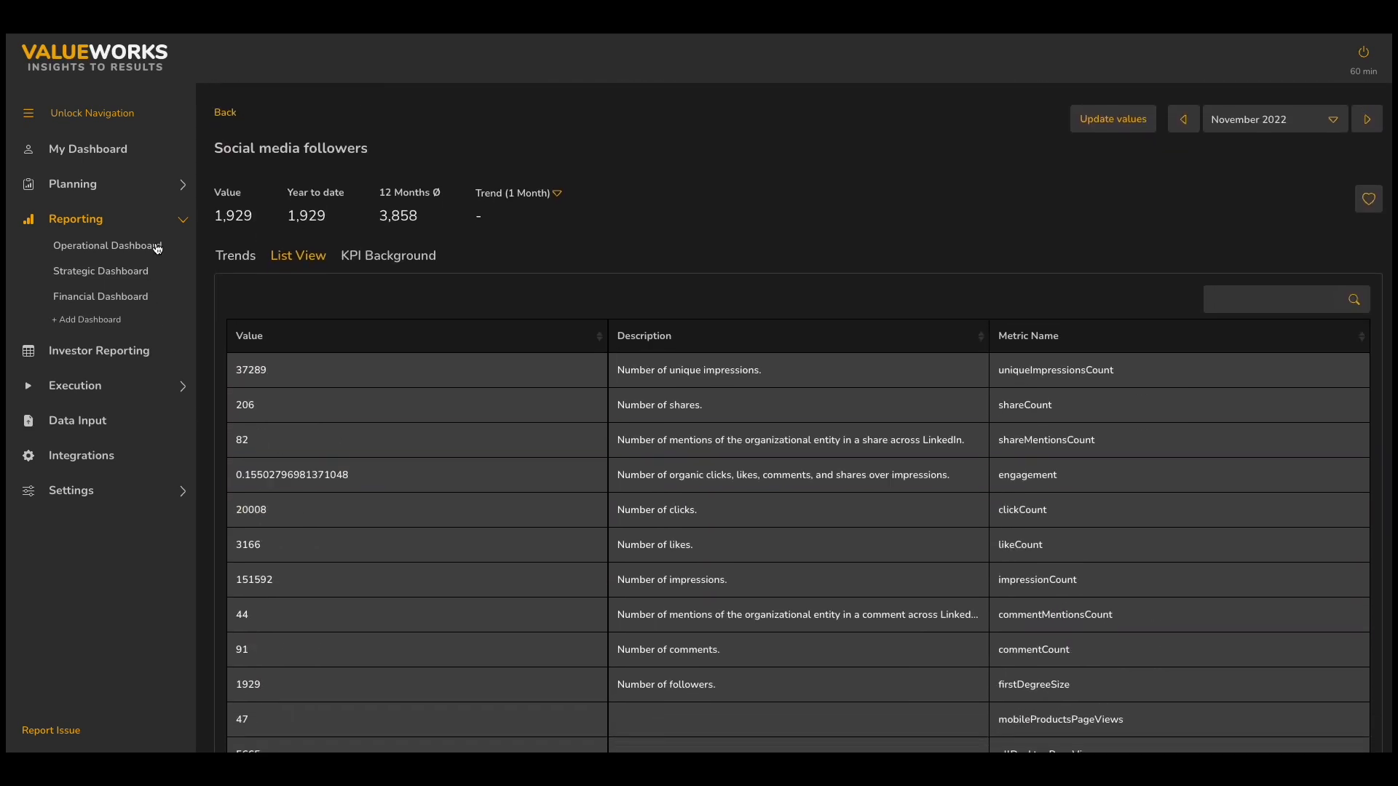
pyautogui.click(90, 299)
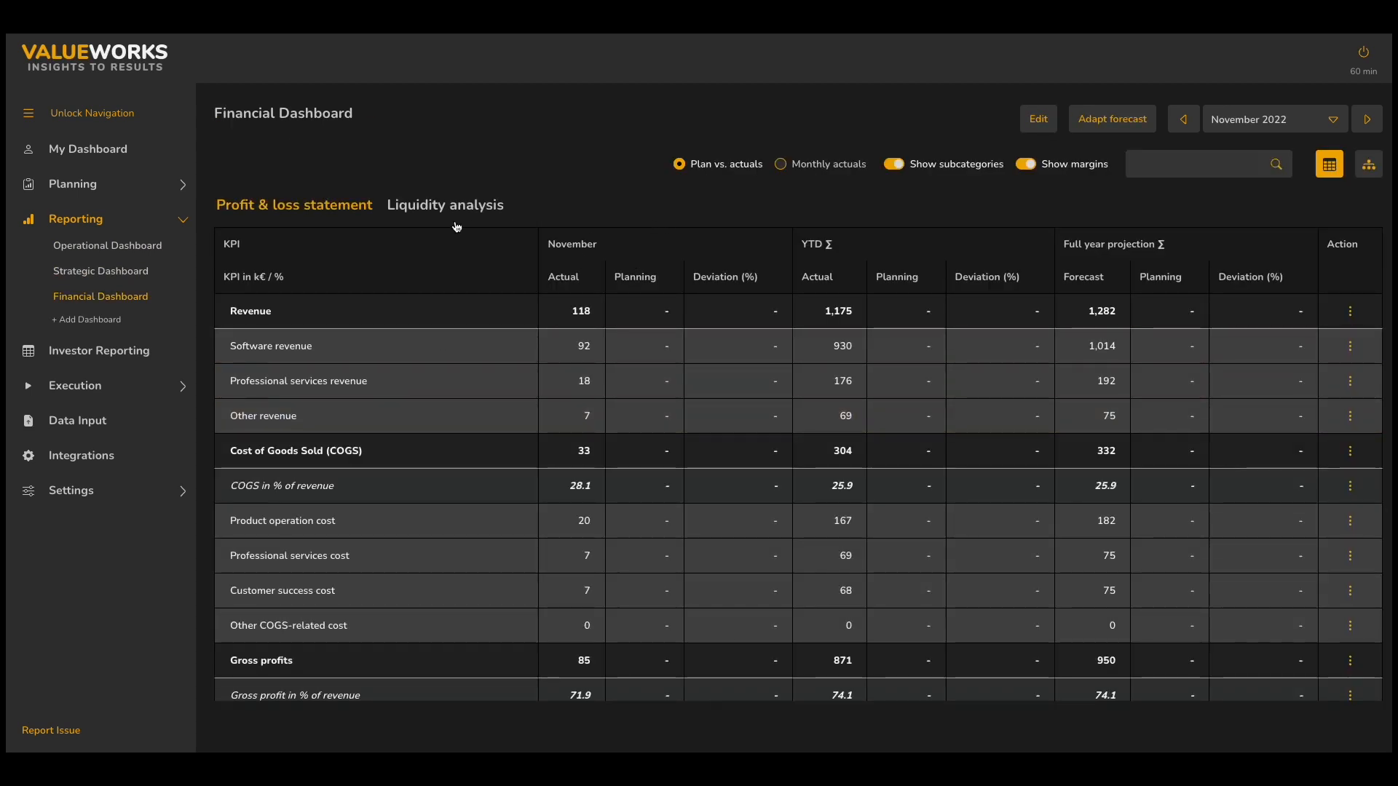
# Show 2022 monthly actuals and drill into the General & administration cost distribution.
pyautogui.click(836, 168)
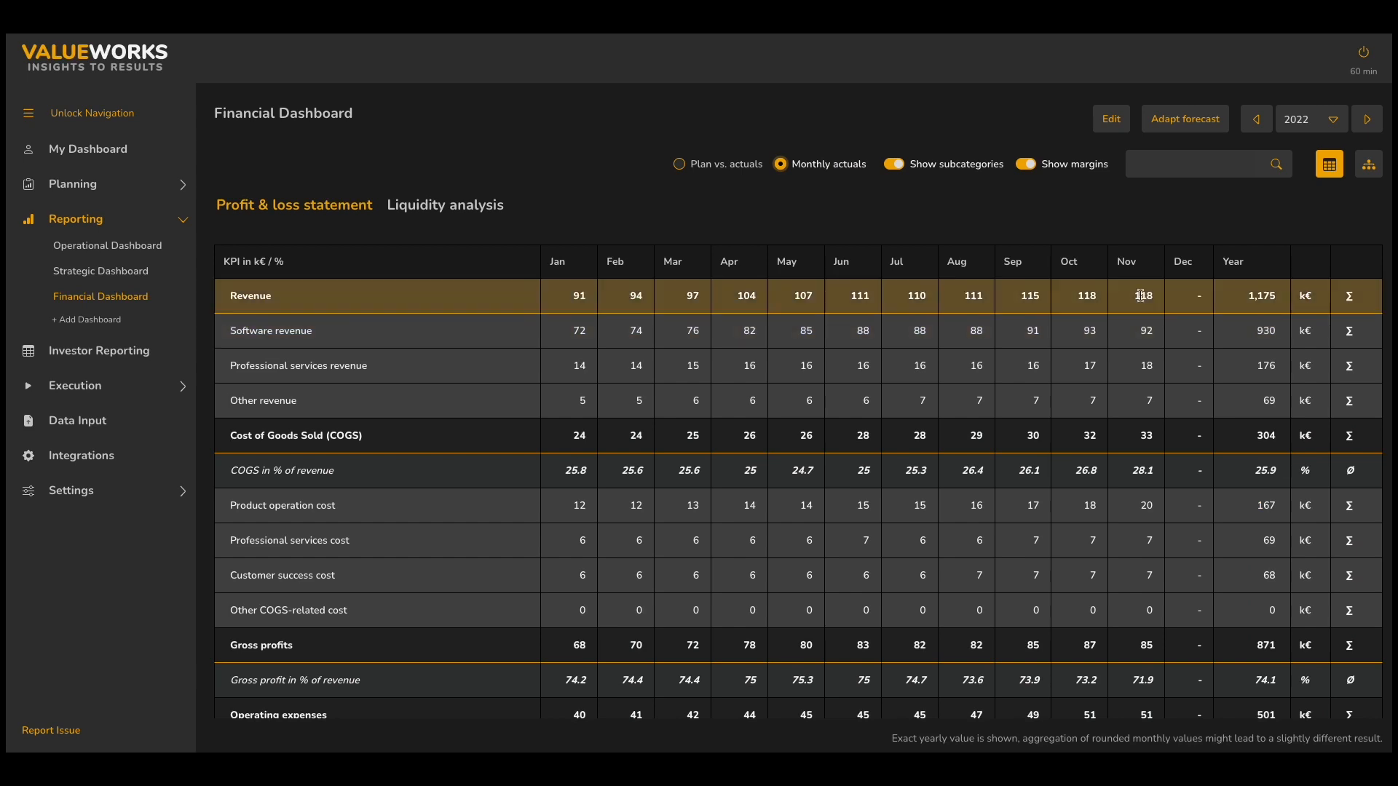
pyautogui.scroll(-2, 523, 557)
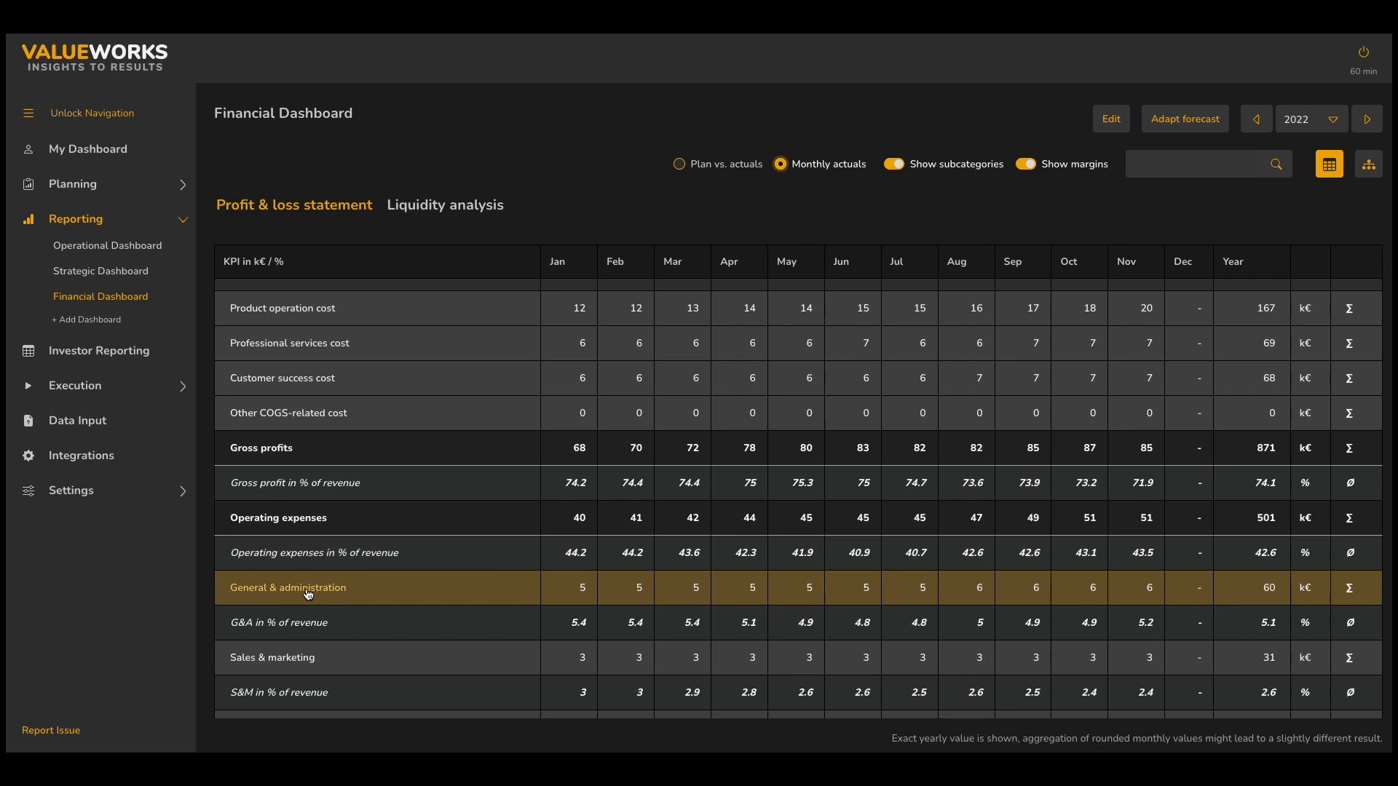
pyautogui.click(308, 593)
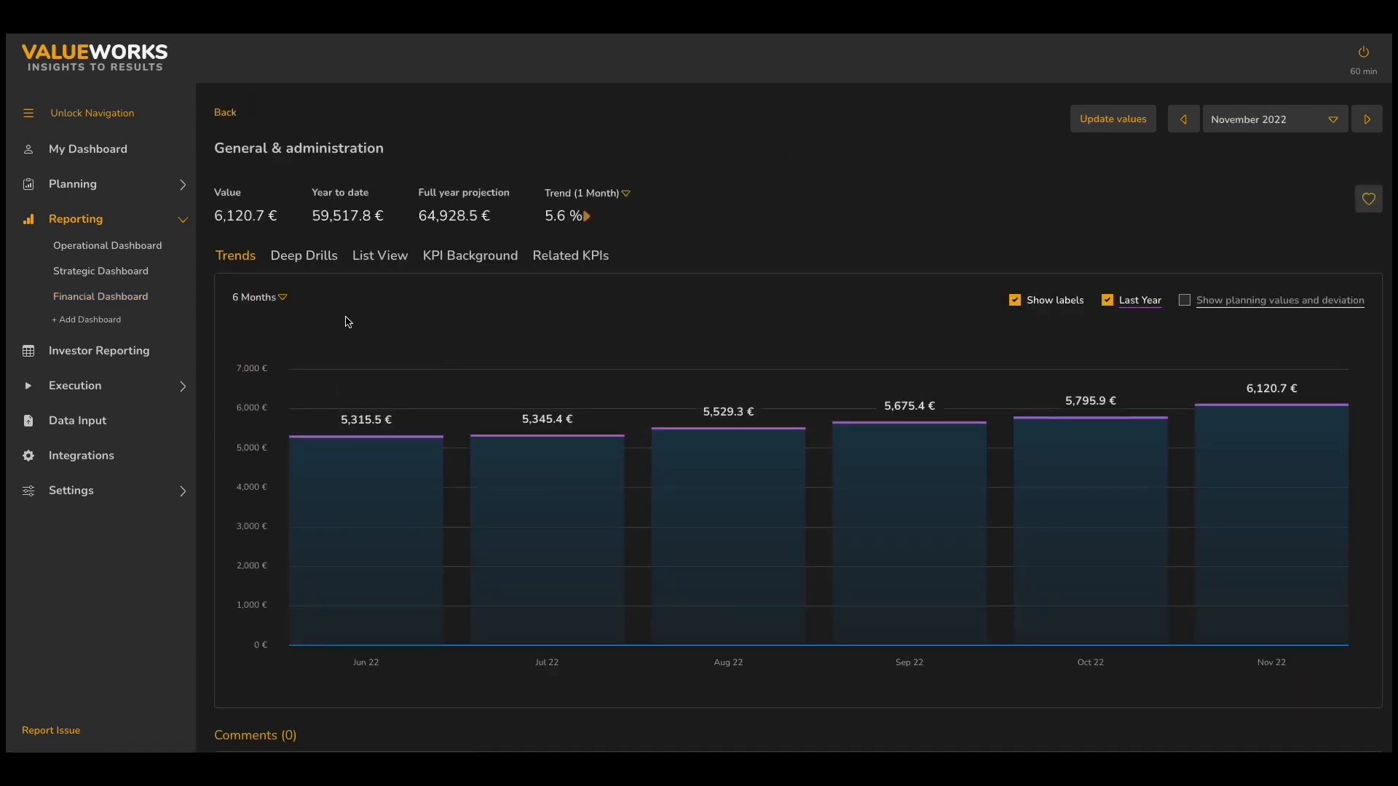
pyautogui.click(305, 261)
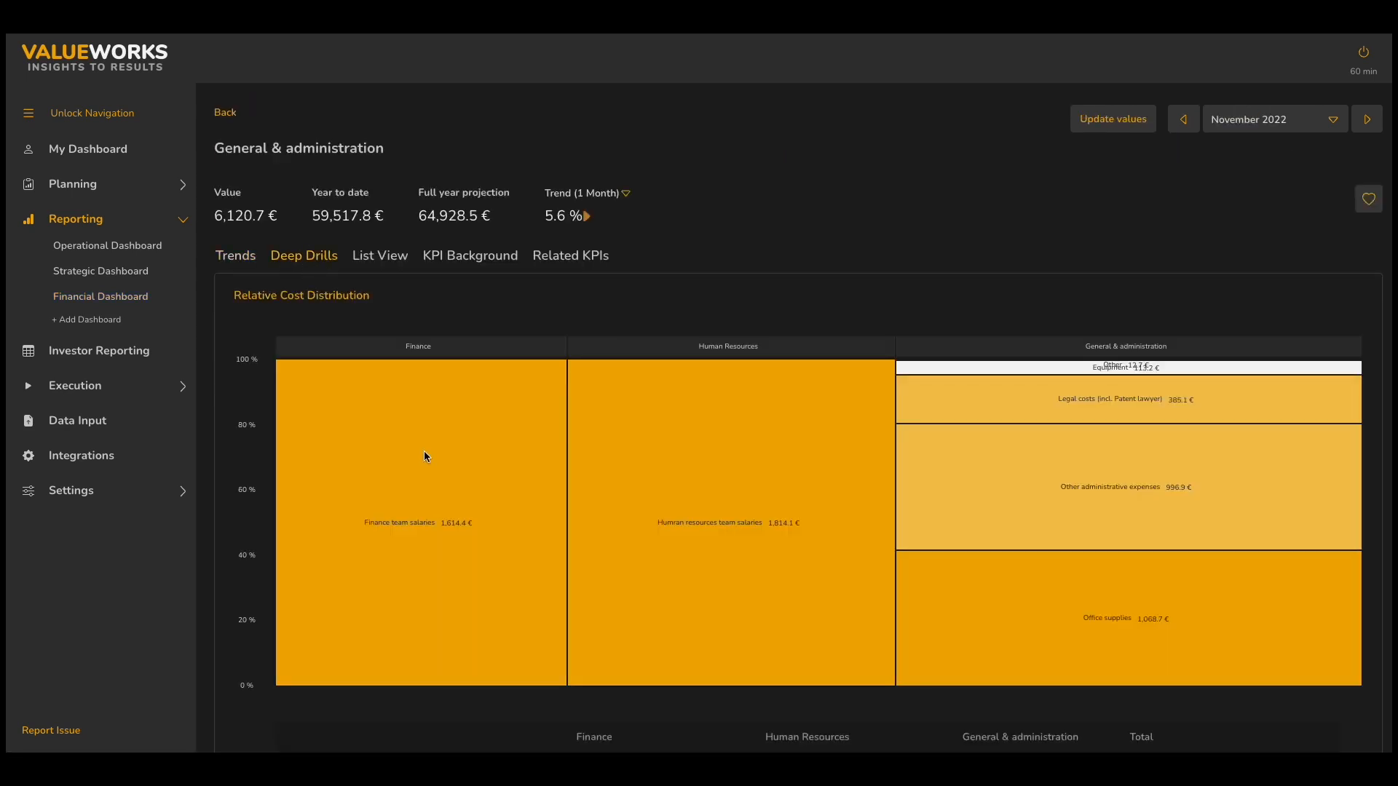
pyautogui.scroll(-1, 624, 530)
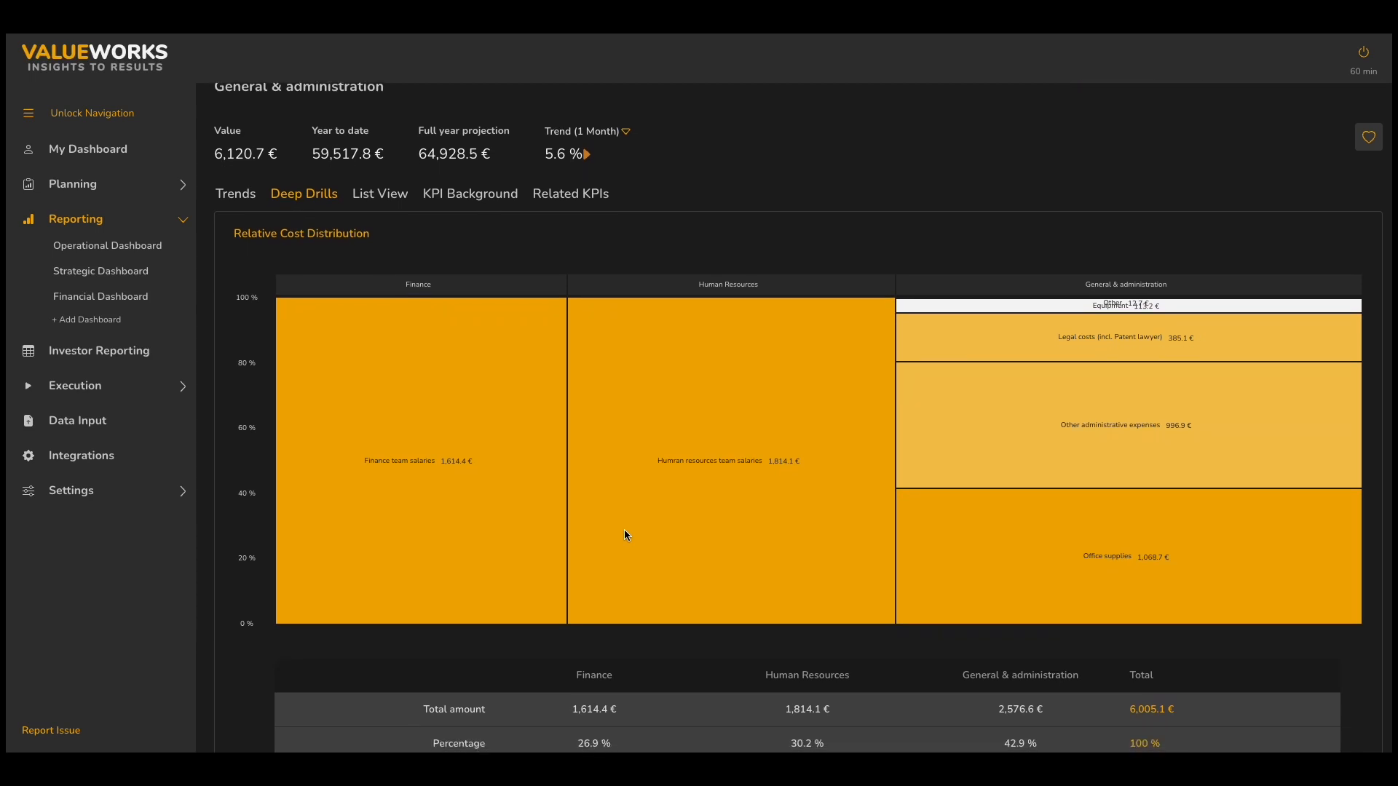
pyautogui.scroll(1, 412, 372)
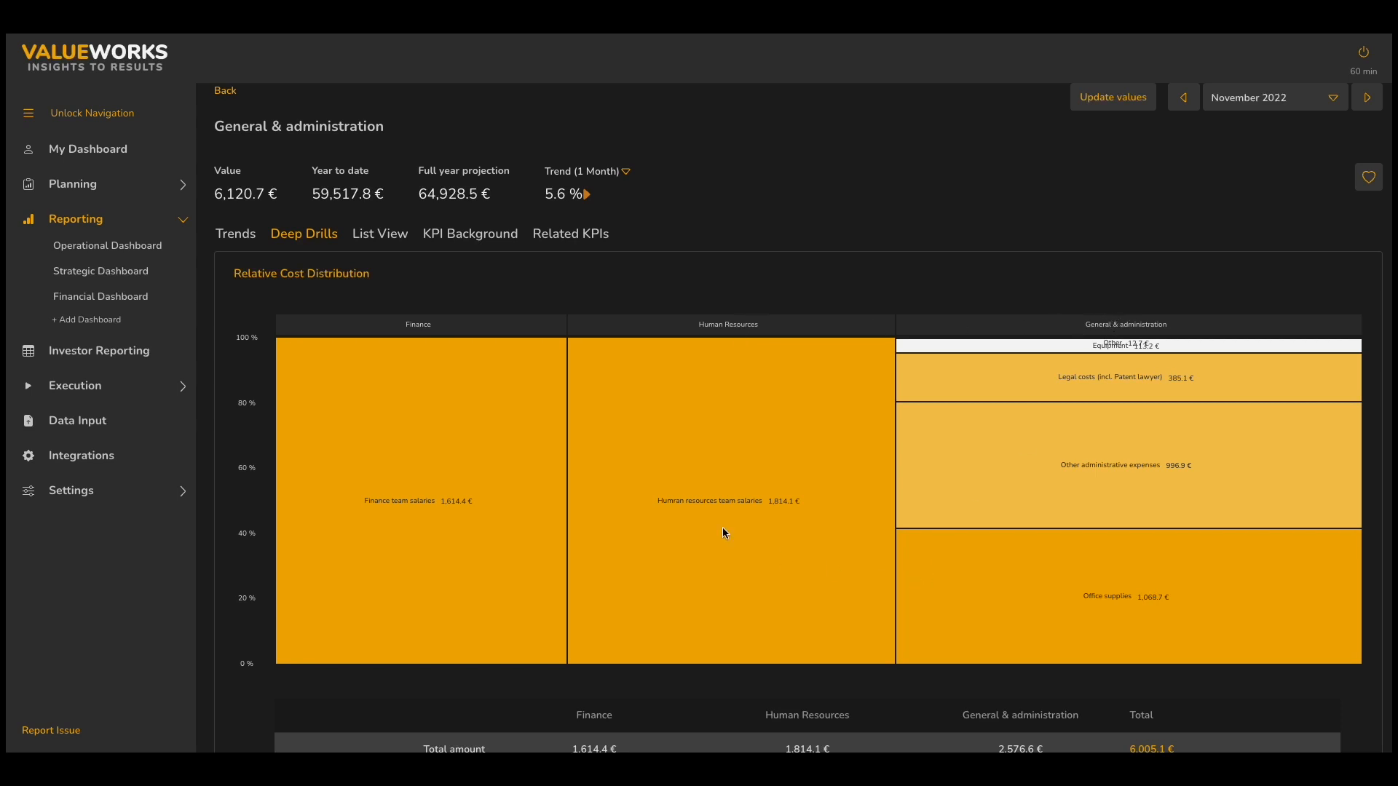
pyautogui.scroll(1, 439, 553)
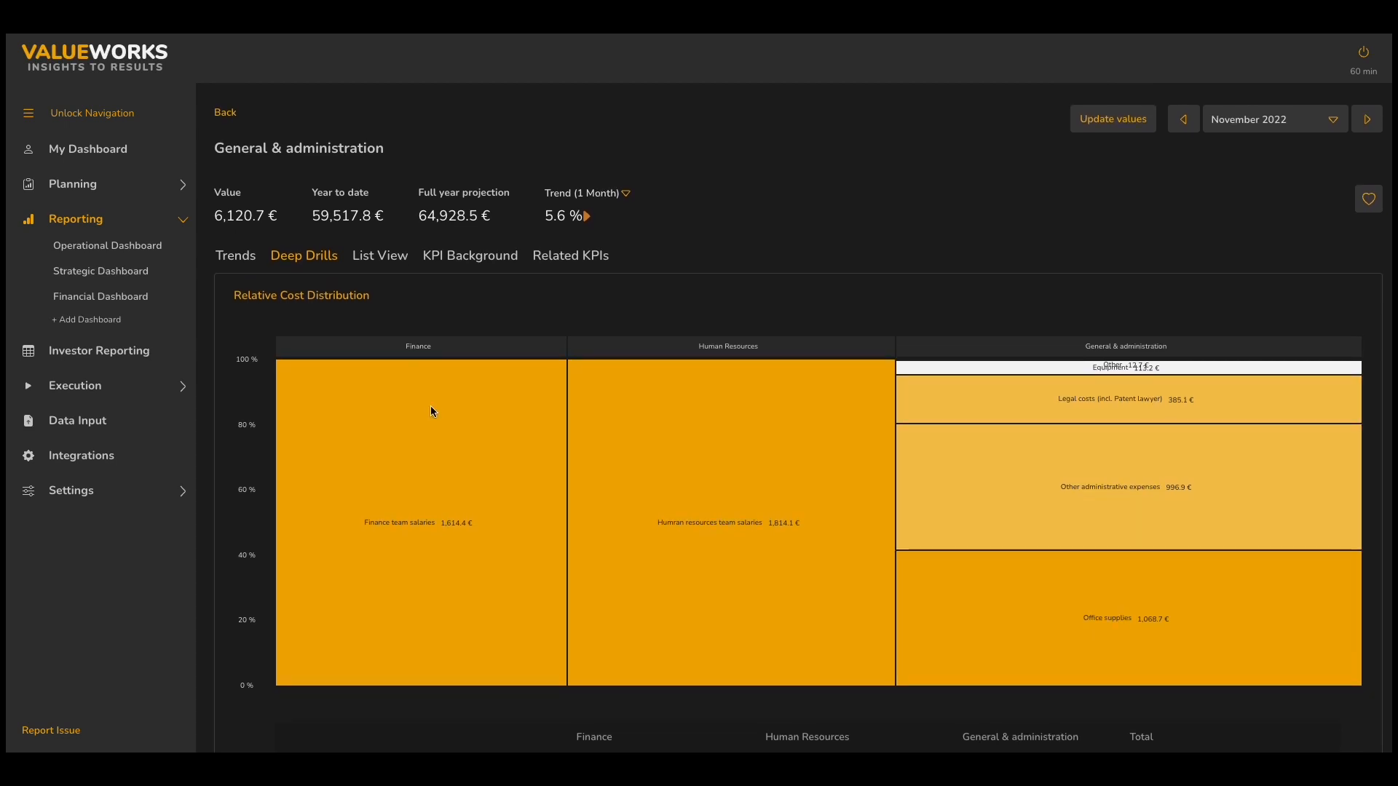
# List the individual November 2022 bookings behind General & administration (6,120.7 €).
pyautogui.click(387, 257)
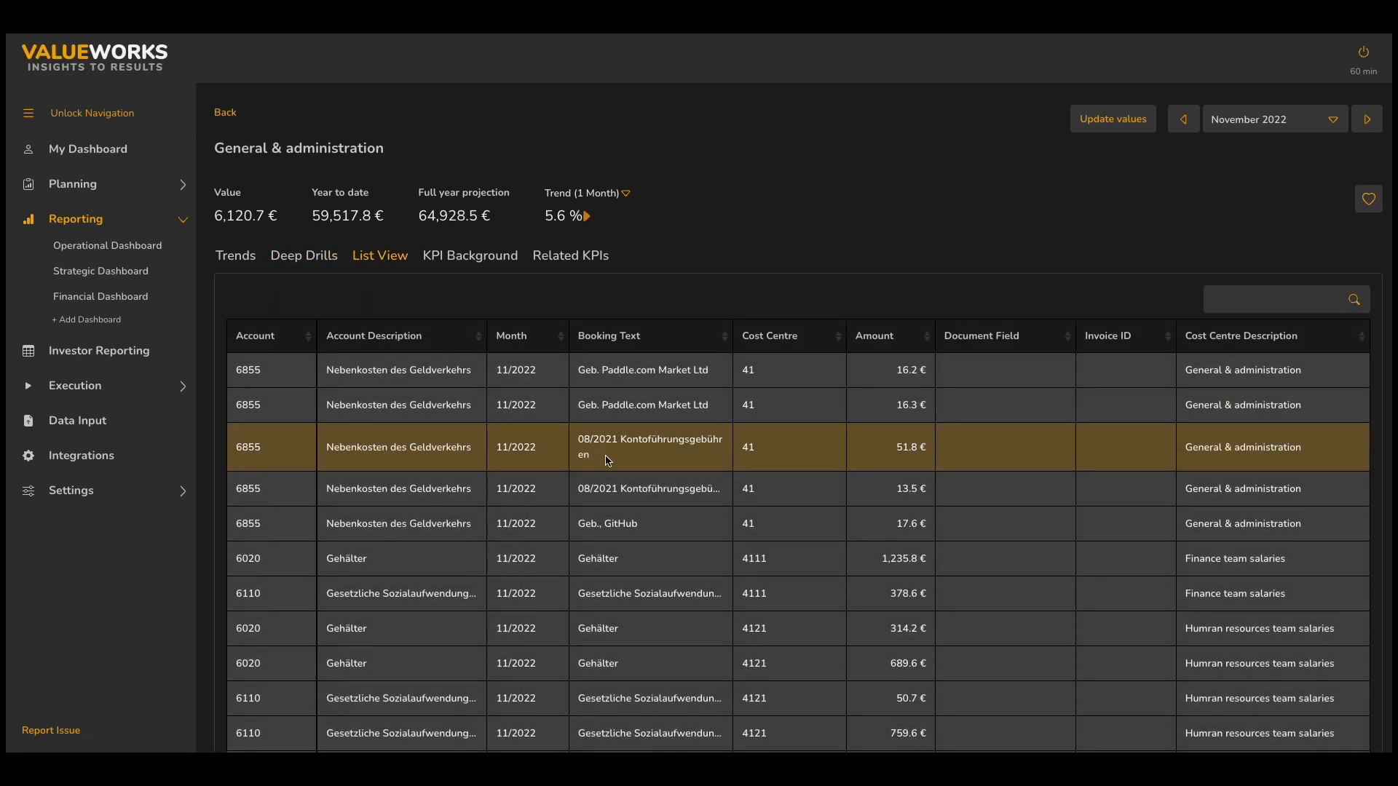
pyautogui.scroll(-1, 608, 460)
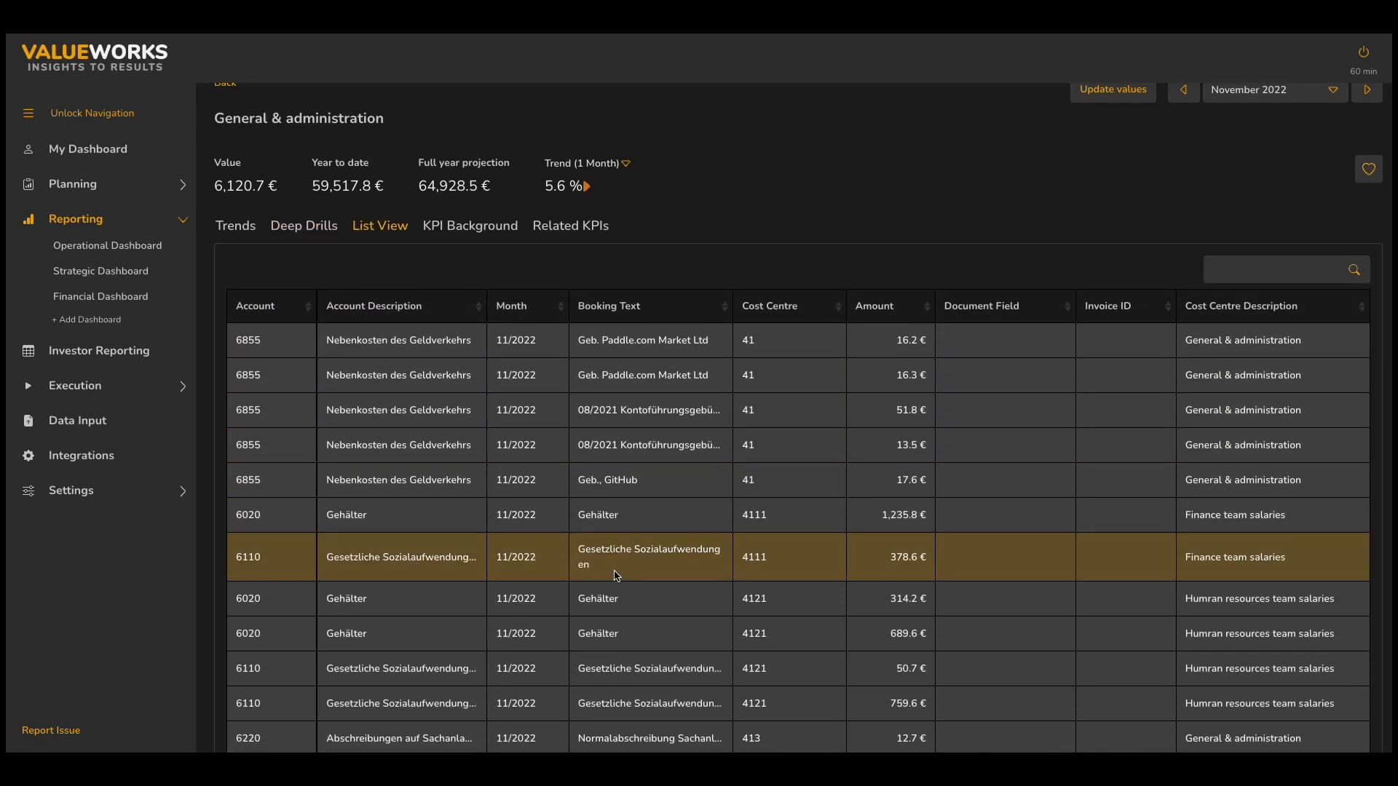
pyautogui.scroll(-7, 611, 568)
pyautogui.scroll(-4, 615, 575)
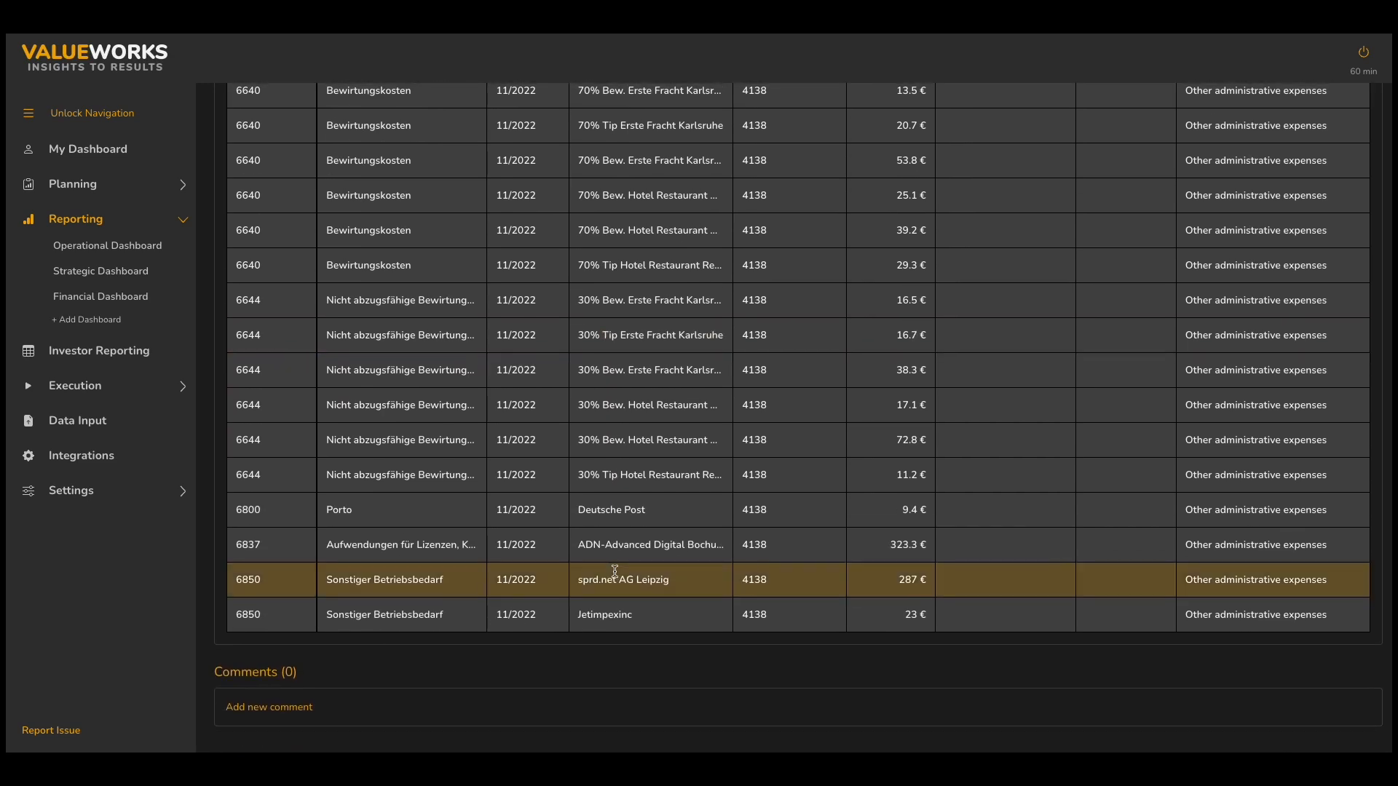
pyautogui.scroll(11, 626, 579)
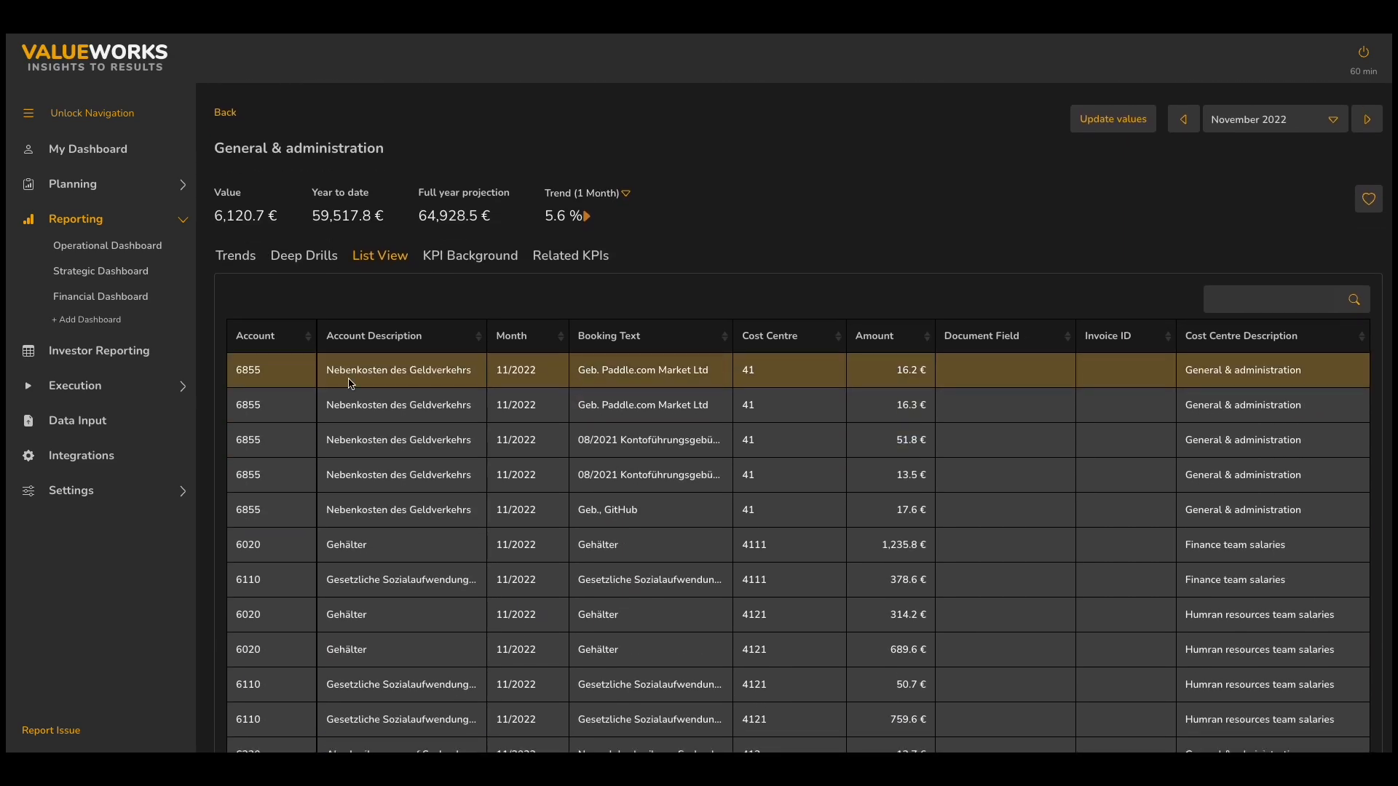
# Return to the Operational Dashboard and browse KPIs like Net revenue retention 77.6 %.
pyautogui.click(136, 253)
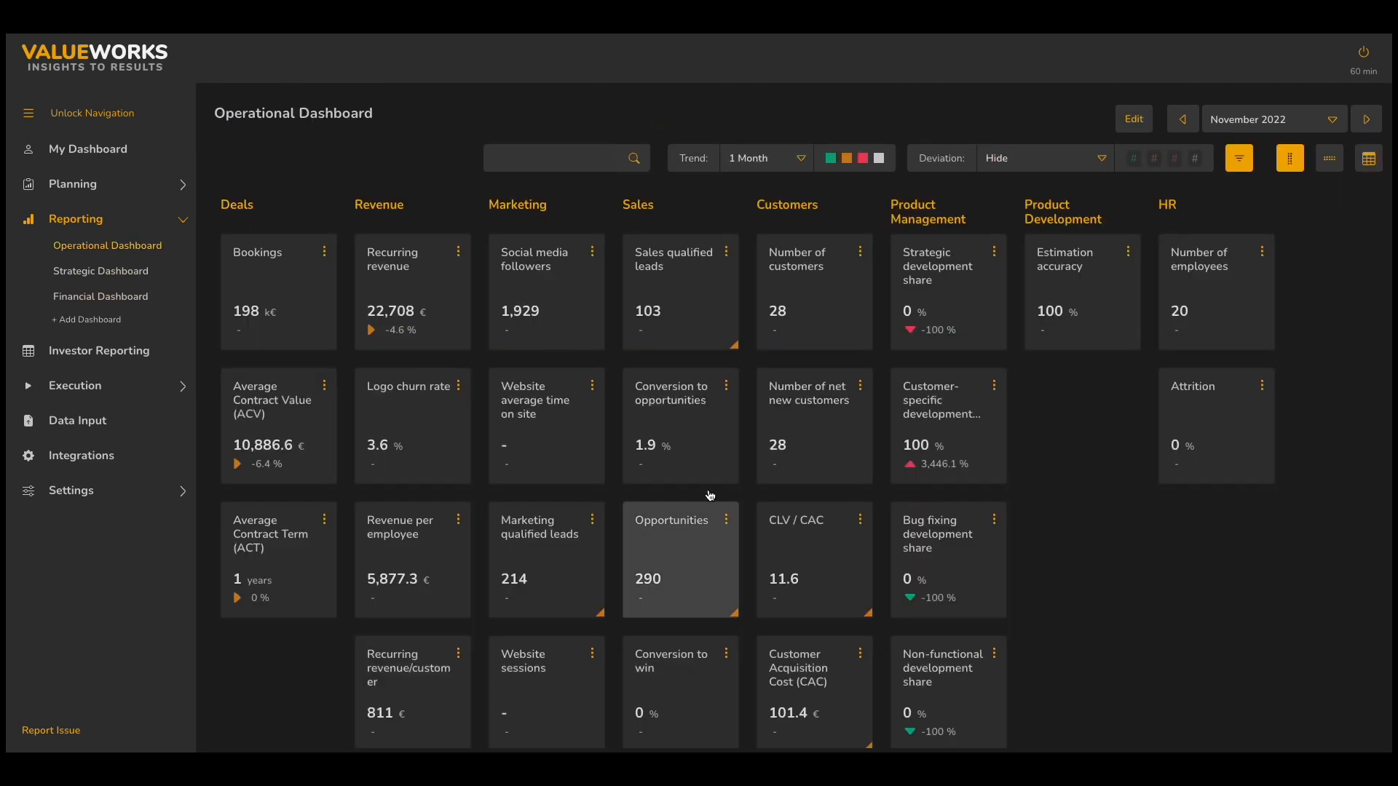
pyautogui.scroll(-1, 751, 501)
pyautogui.scroll(-5, 751, 501)
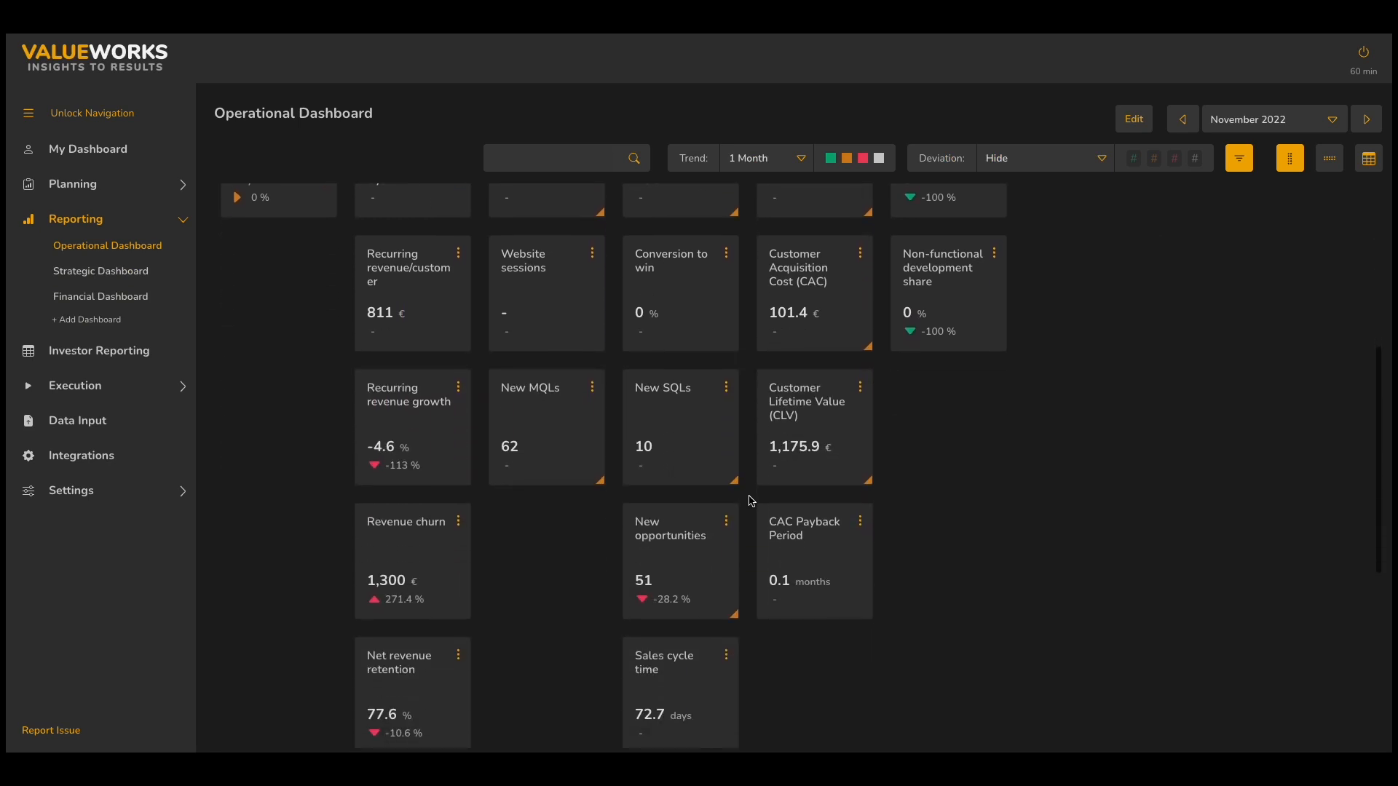
pyautogui.scroll(5, 752, 500)
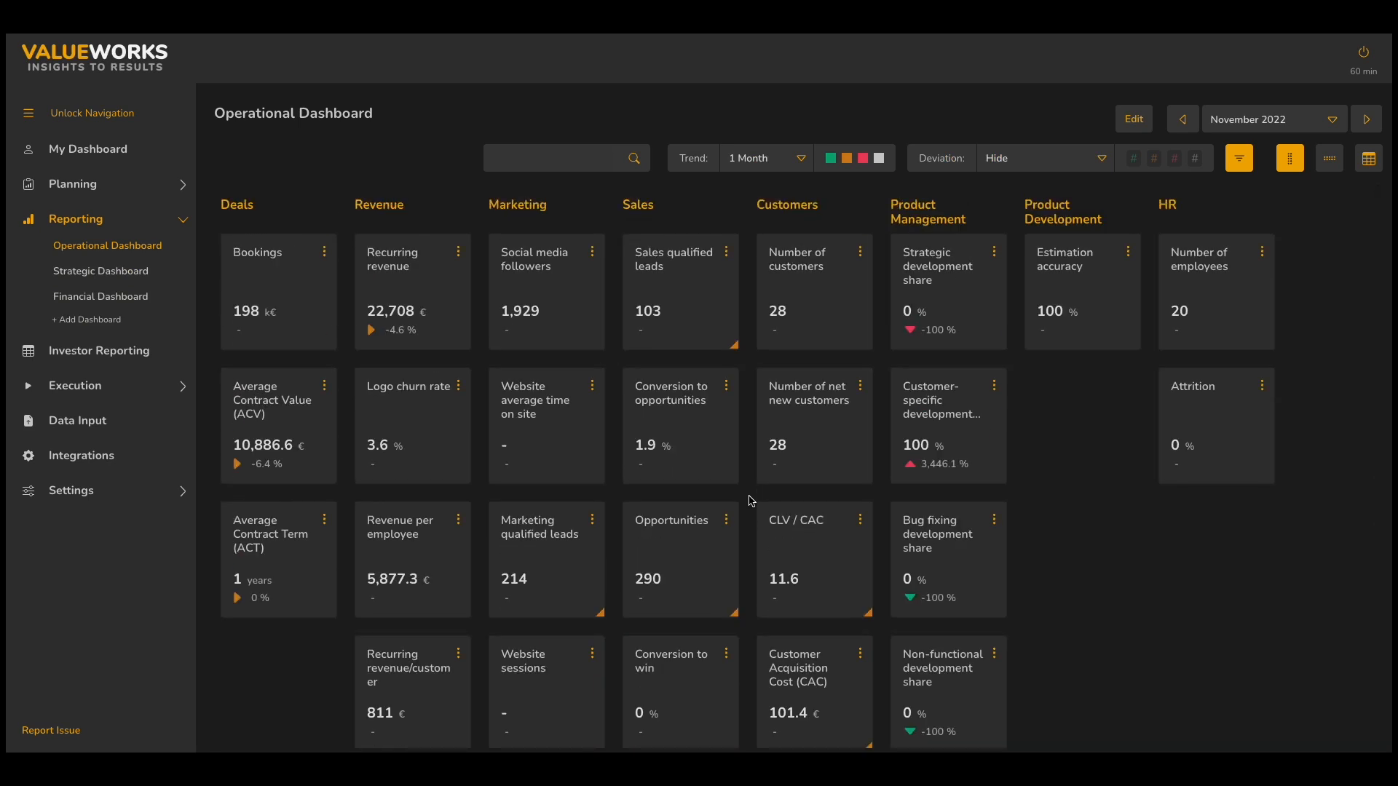